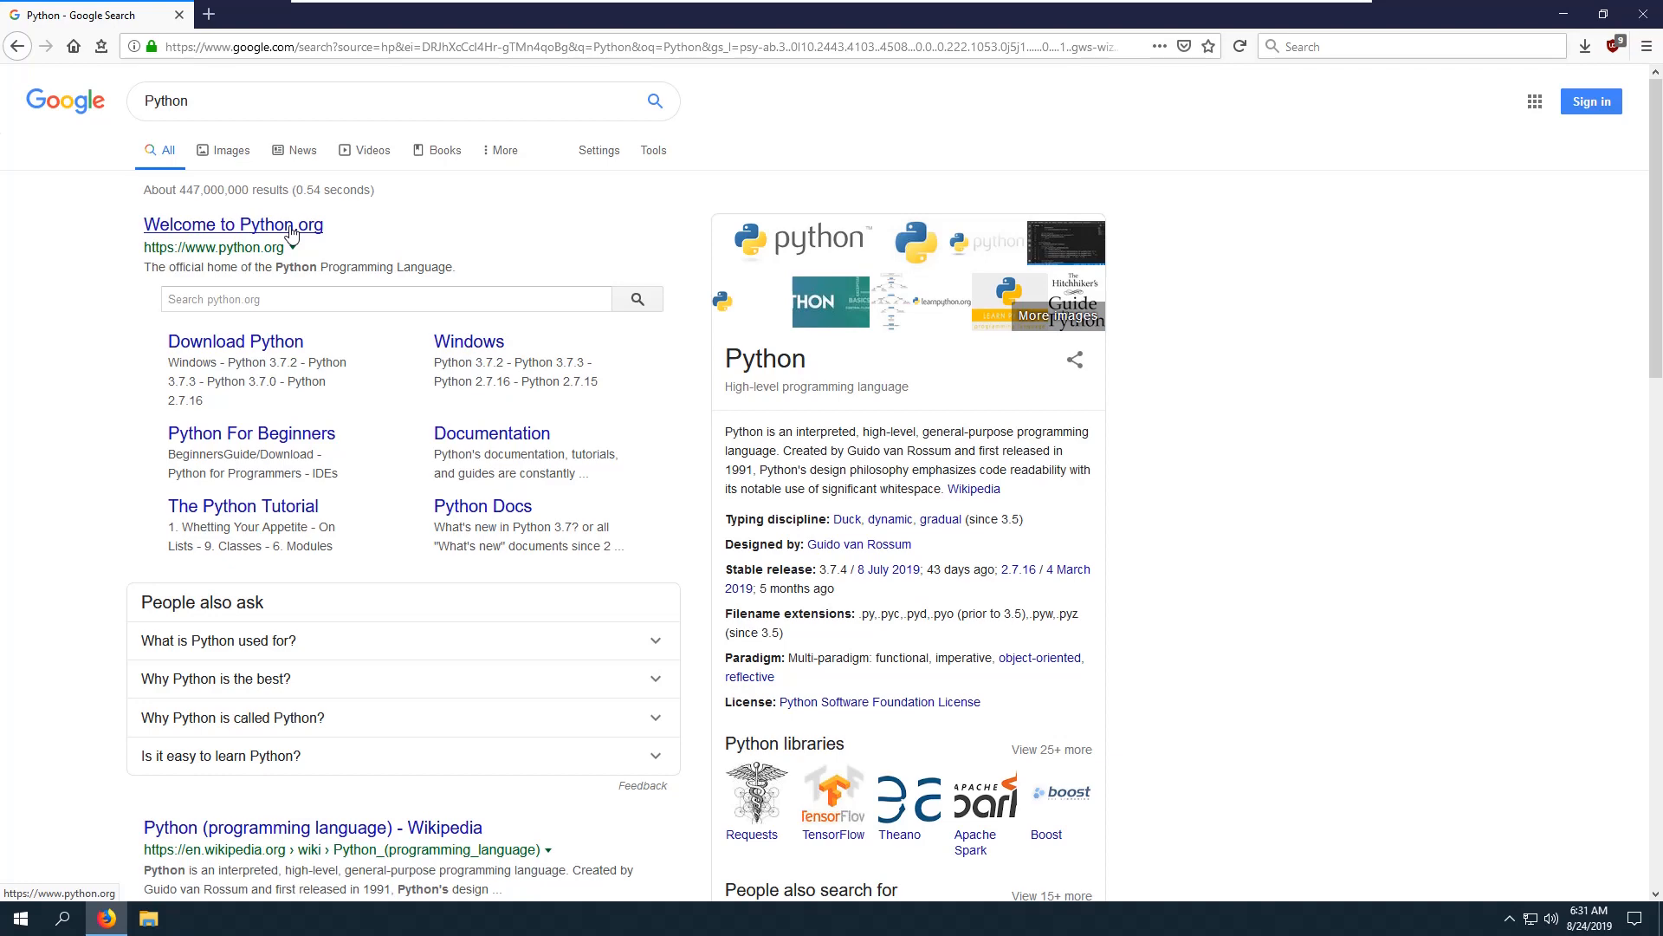
Open the official Python.org site from the search results and download the Python 3.7.4 installer for Windows.
left_click(291, 231)
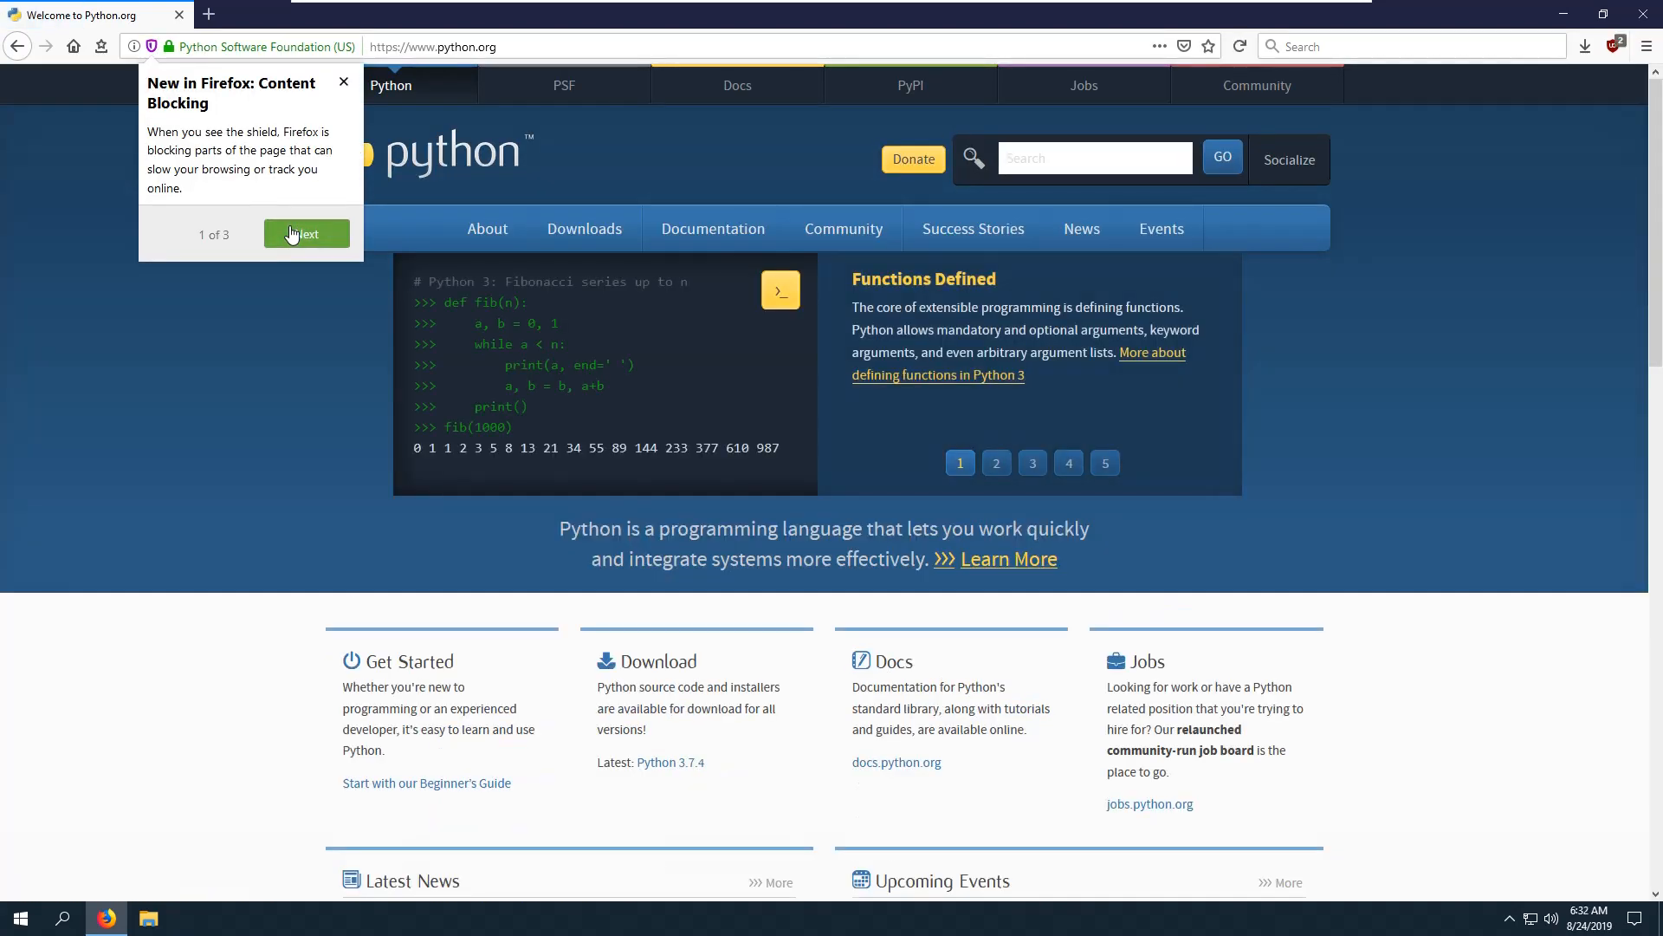
left_click(344, 82)
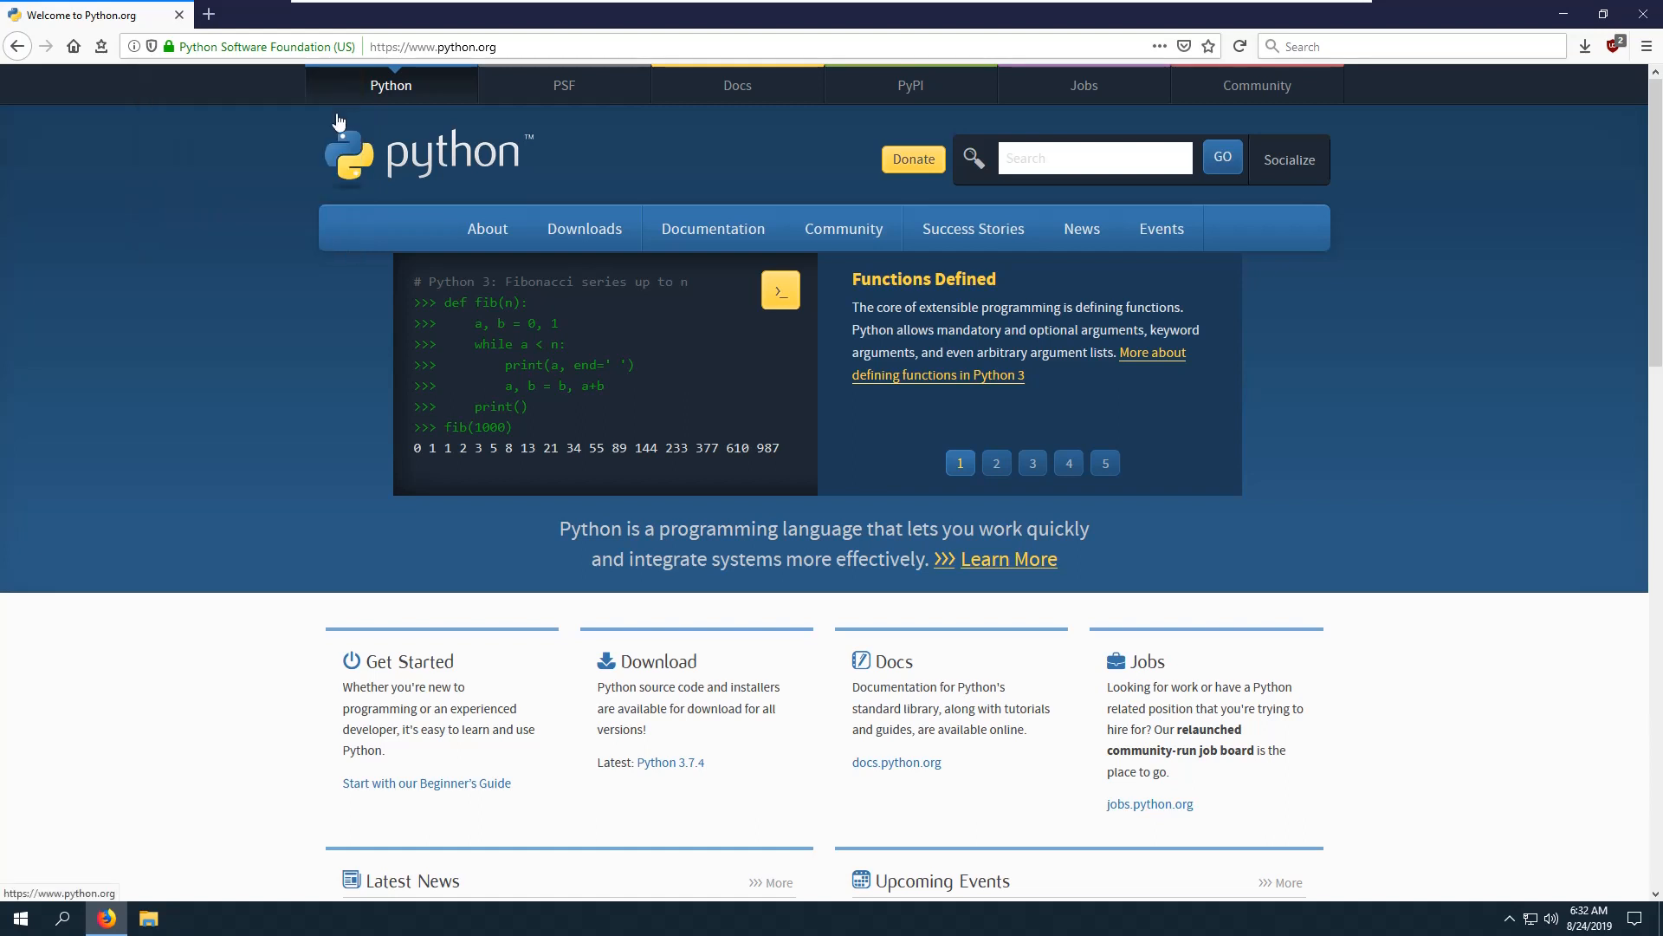
mouse_move(589, 236)
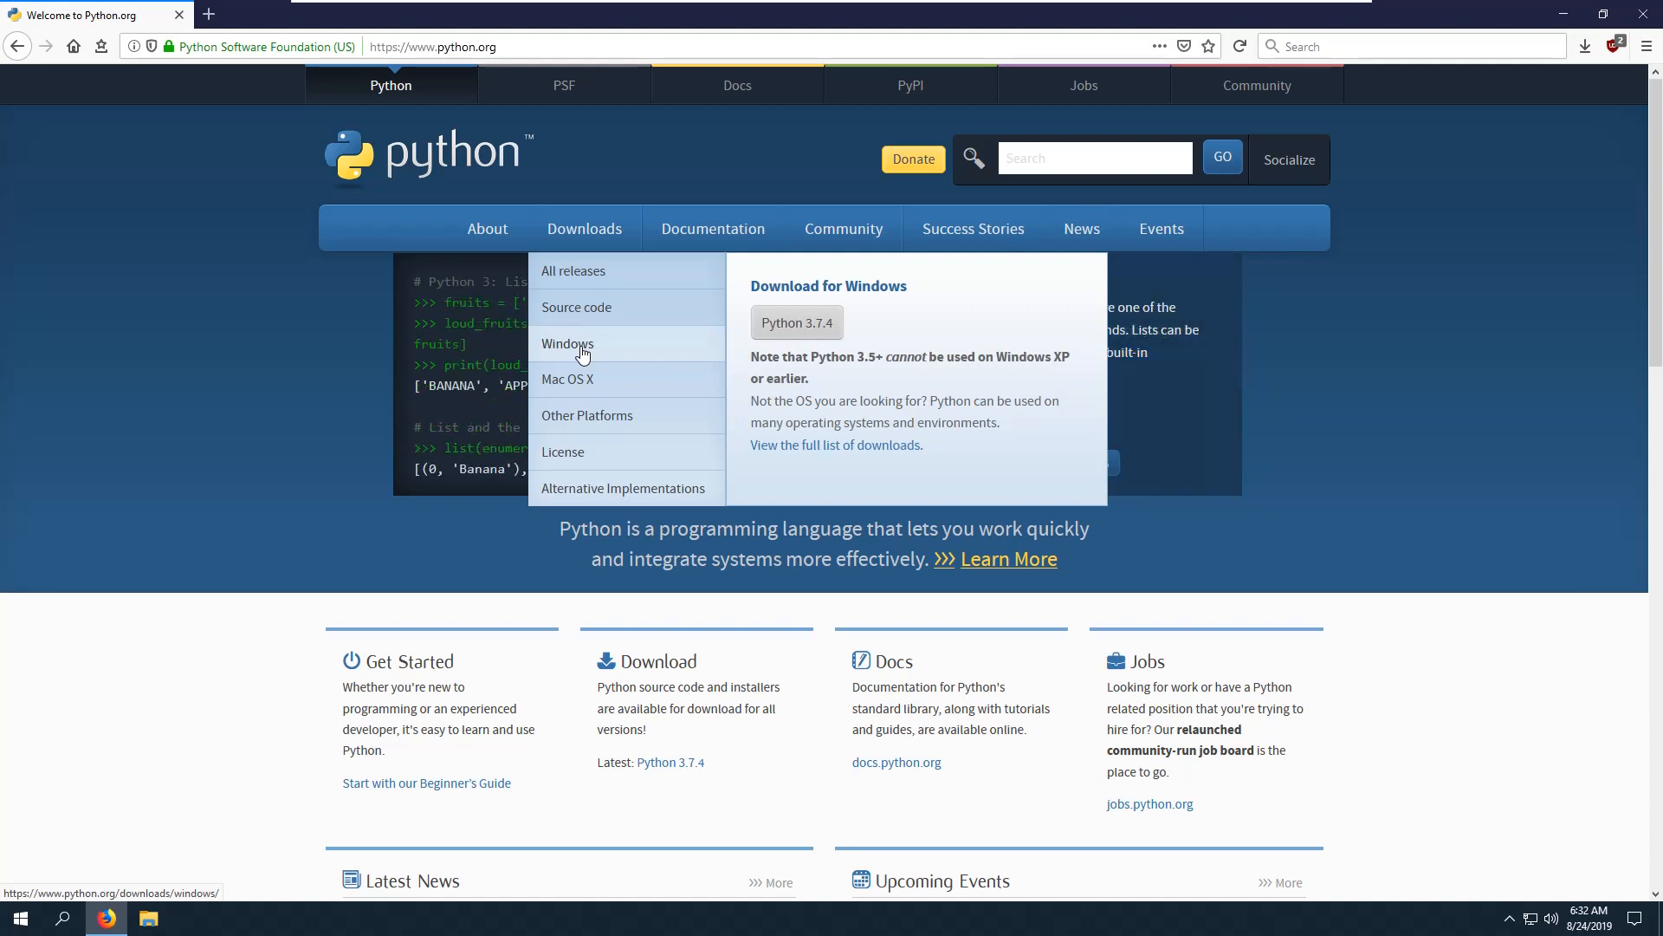
left_click(785, 329)
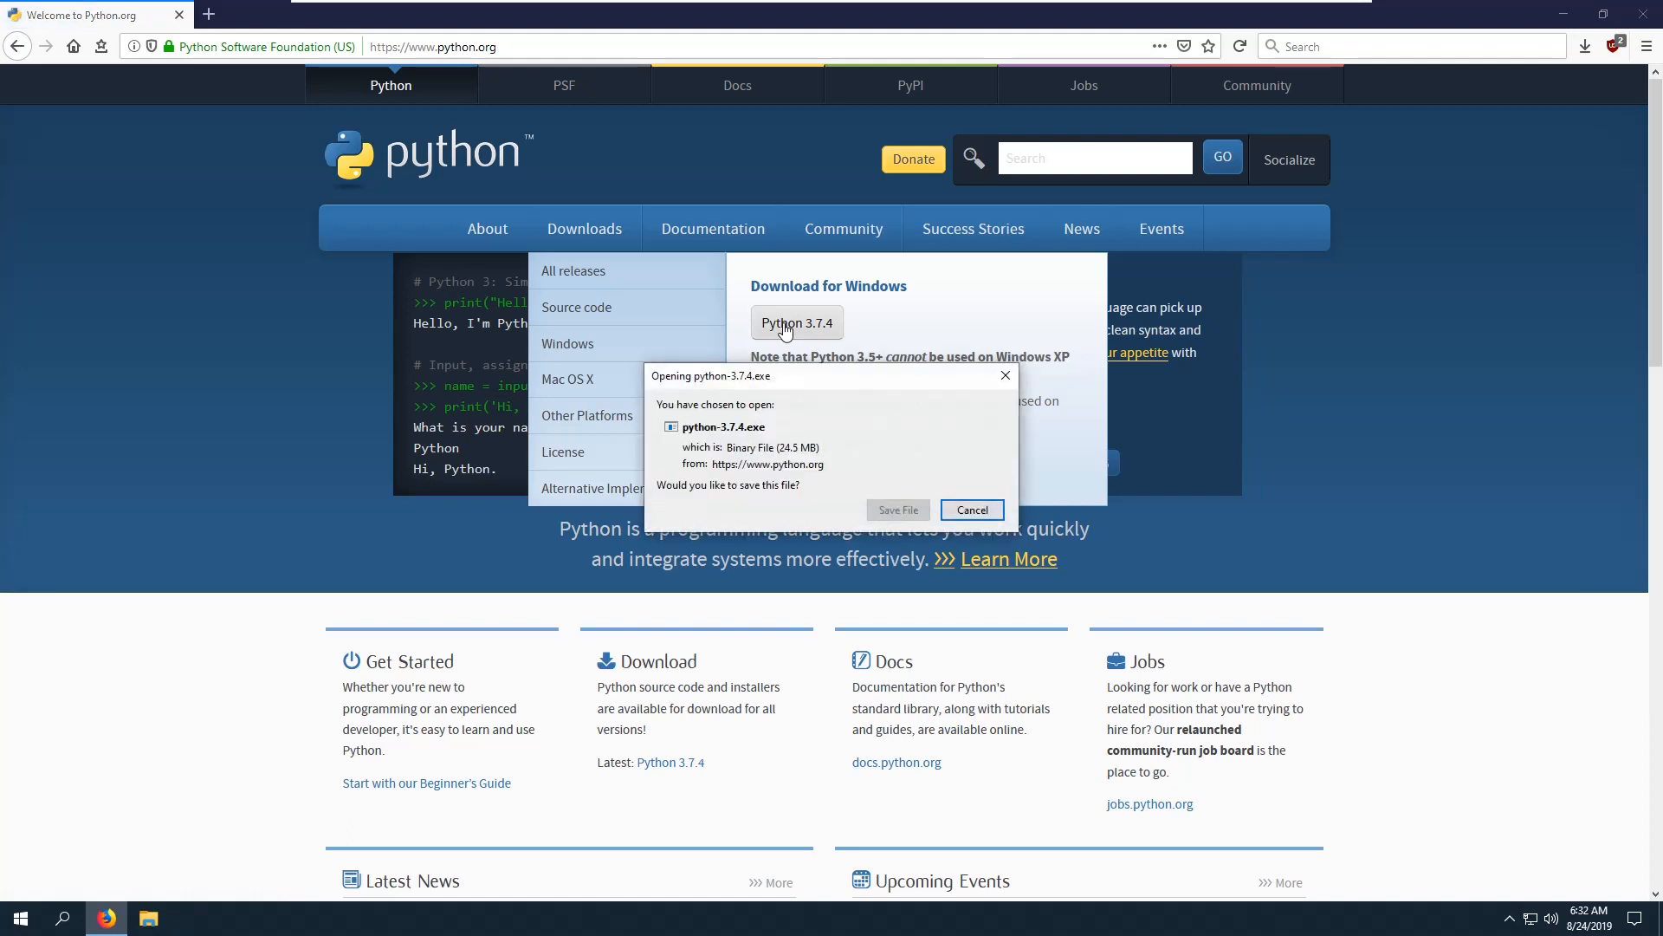
left_click(896, 510)
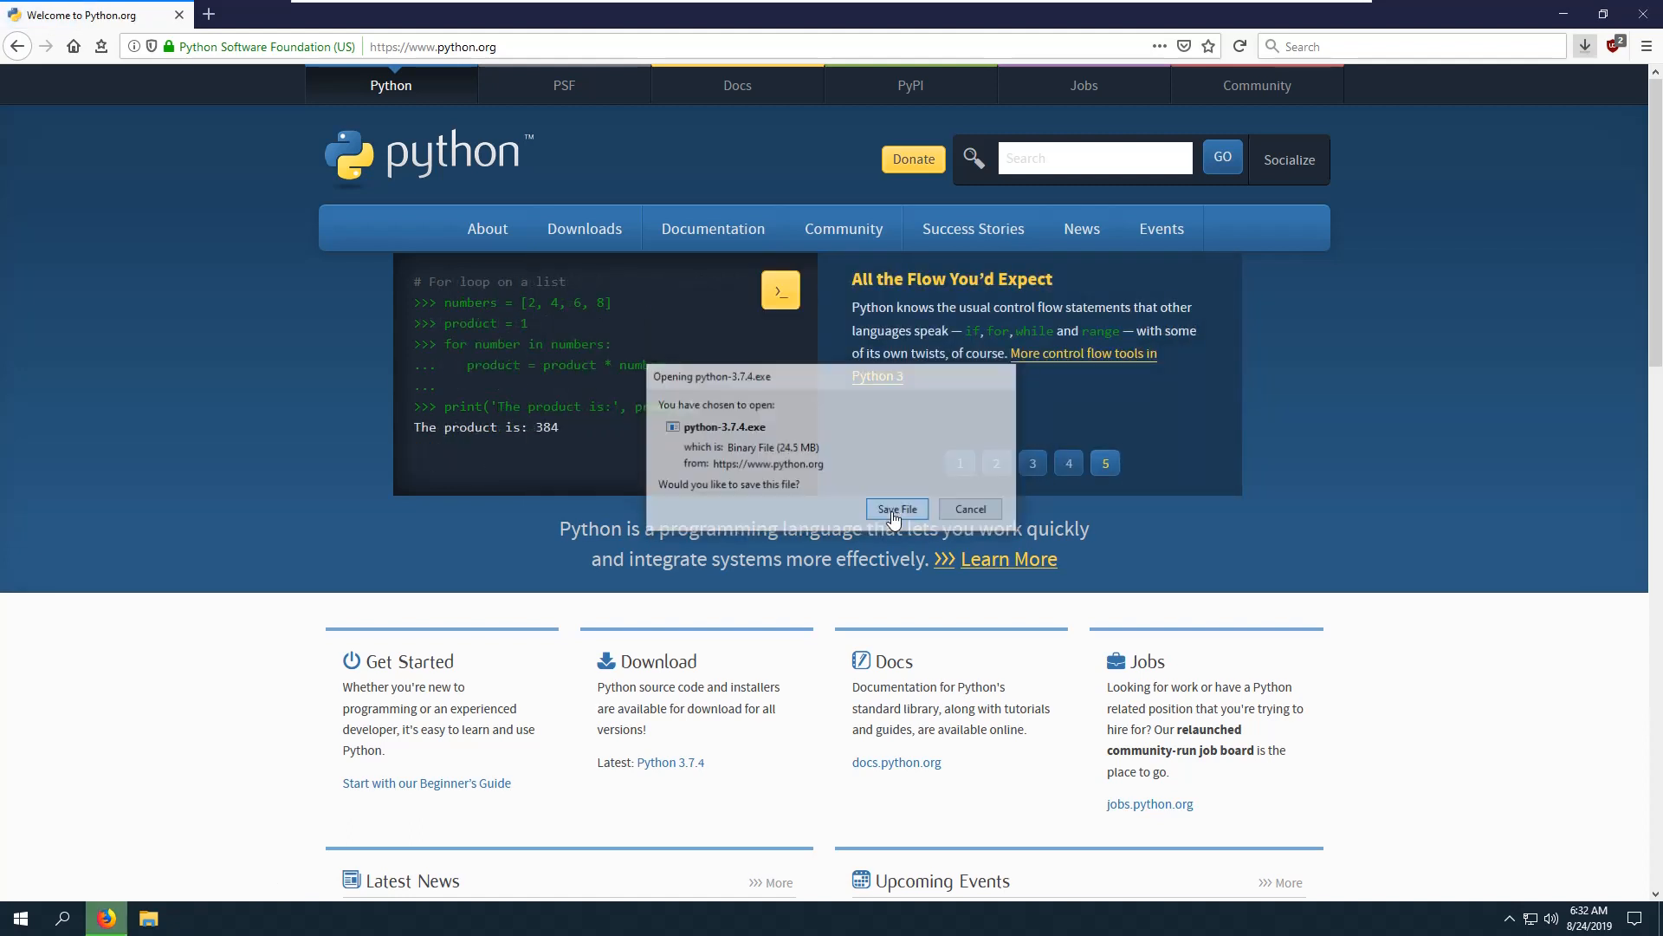
Launch the downloaded python-3.7.4 installer from its containing folder and close the folder window.
left_click(1584, 49)
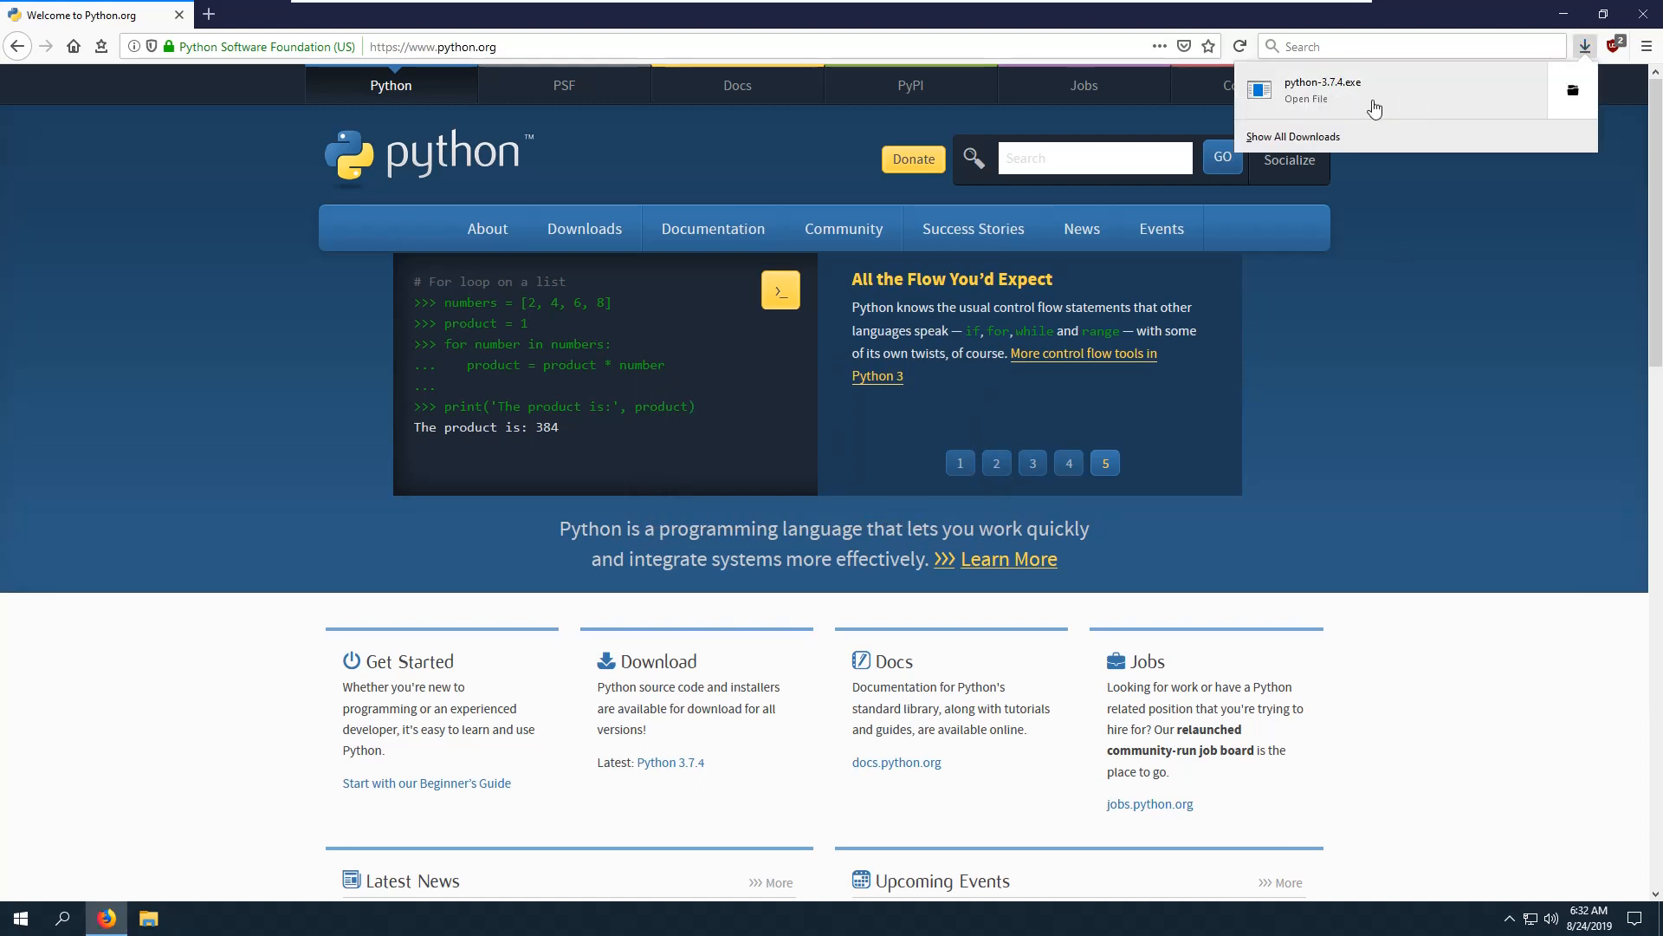
left_click(1572, 95)
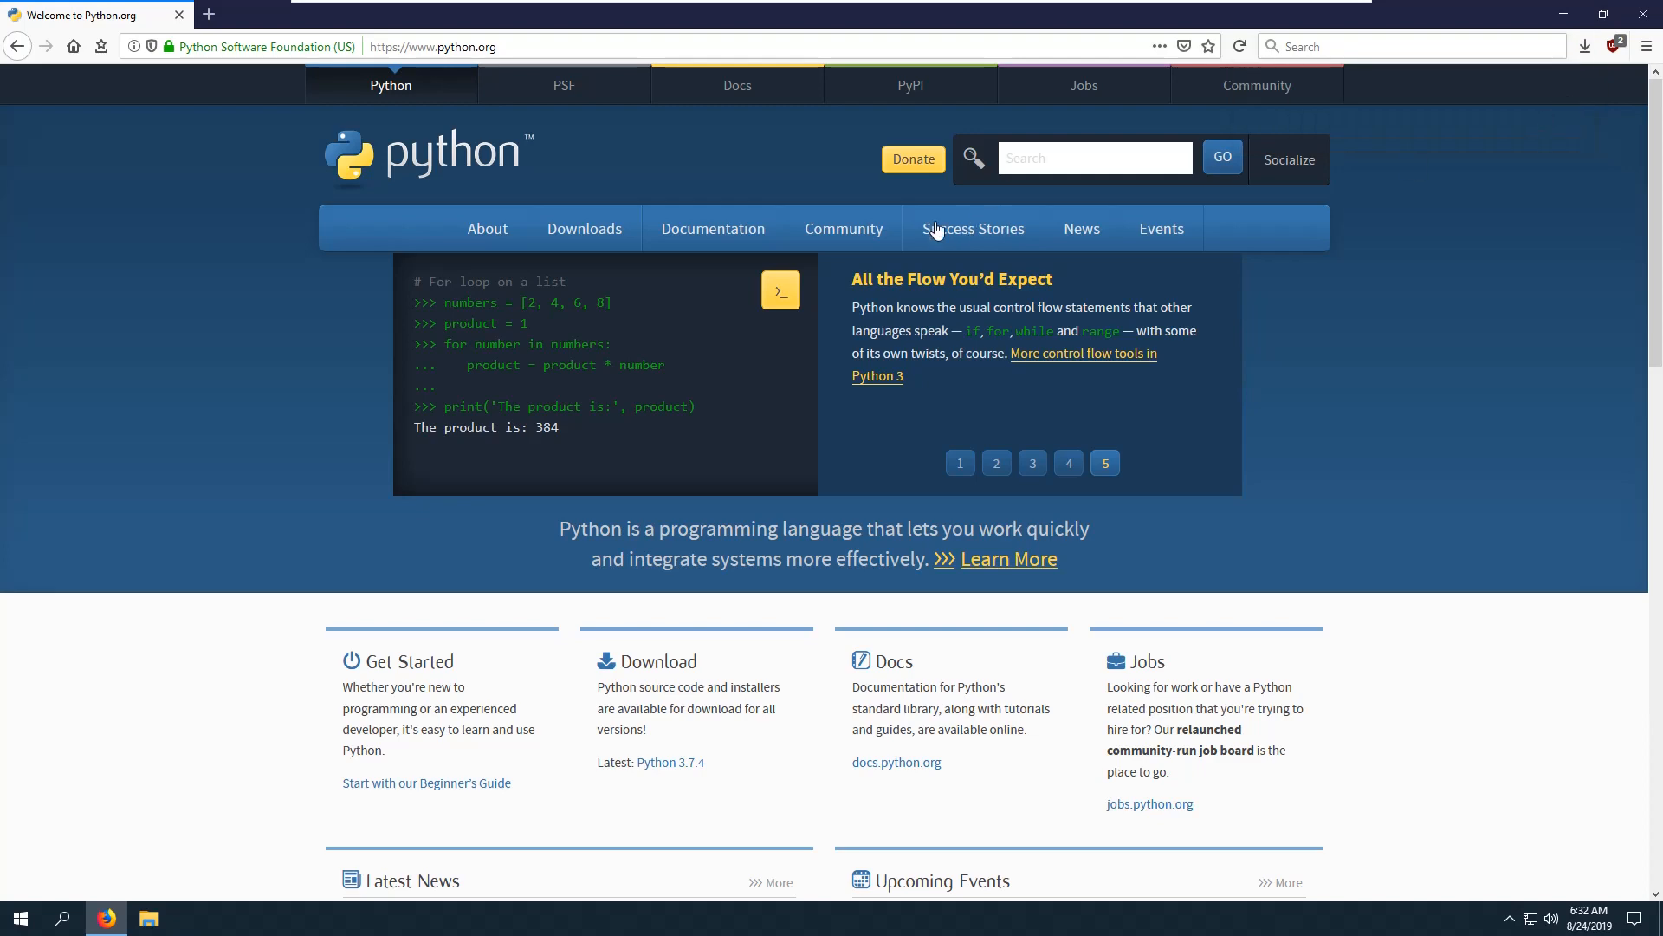
mouse_move(918, 227)
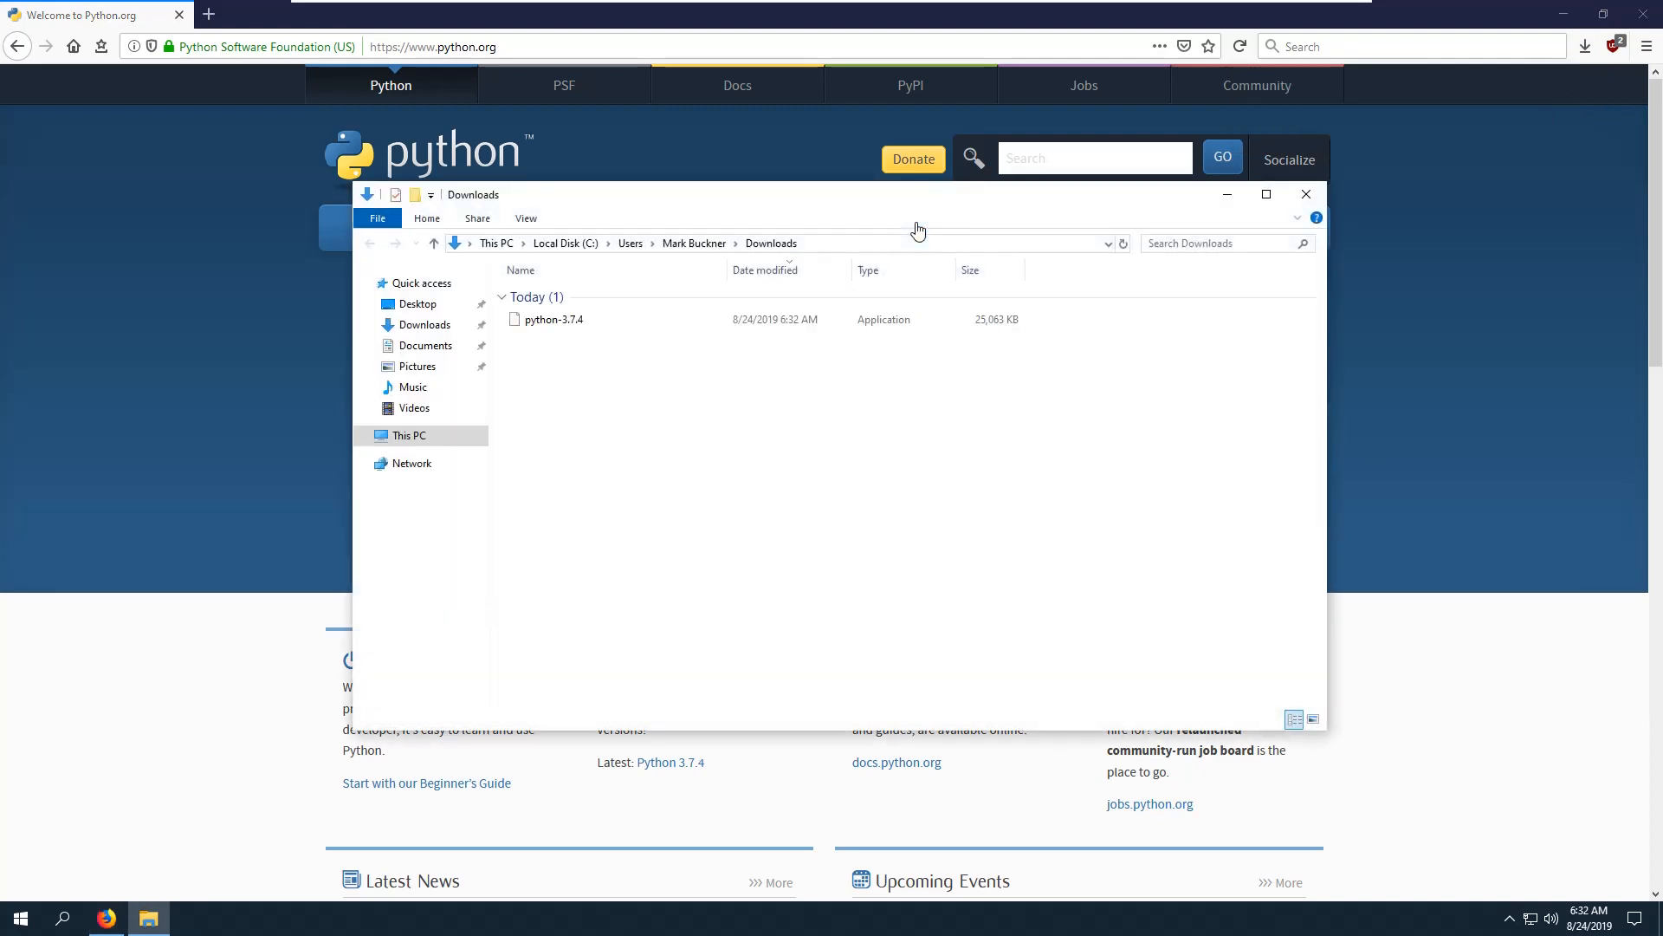
double_click(550, 328)
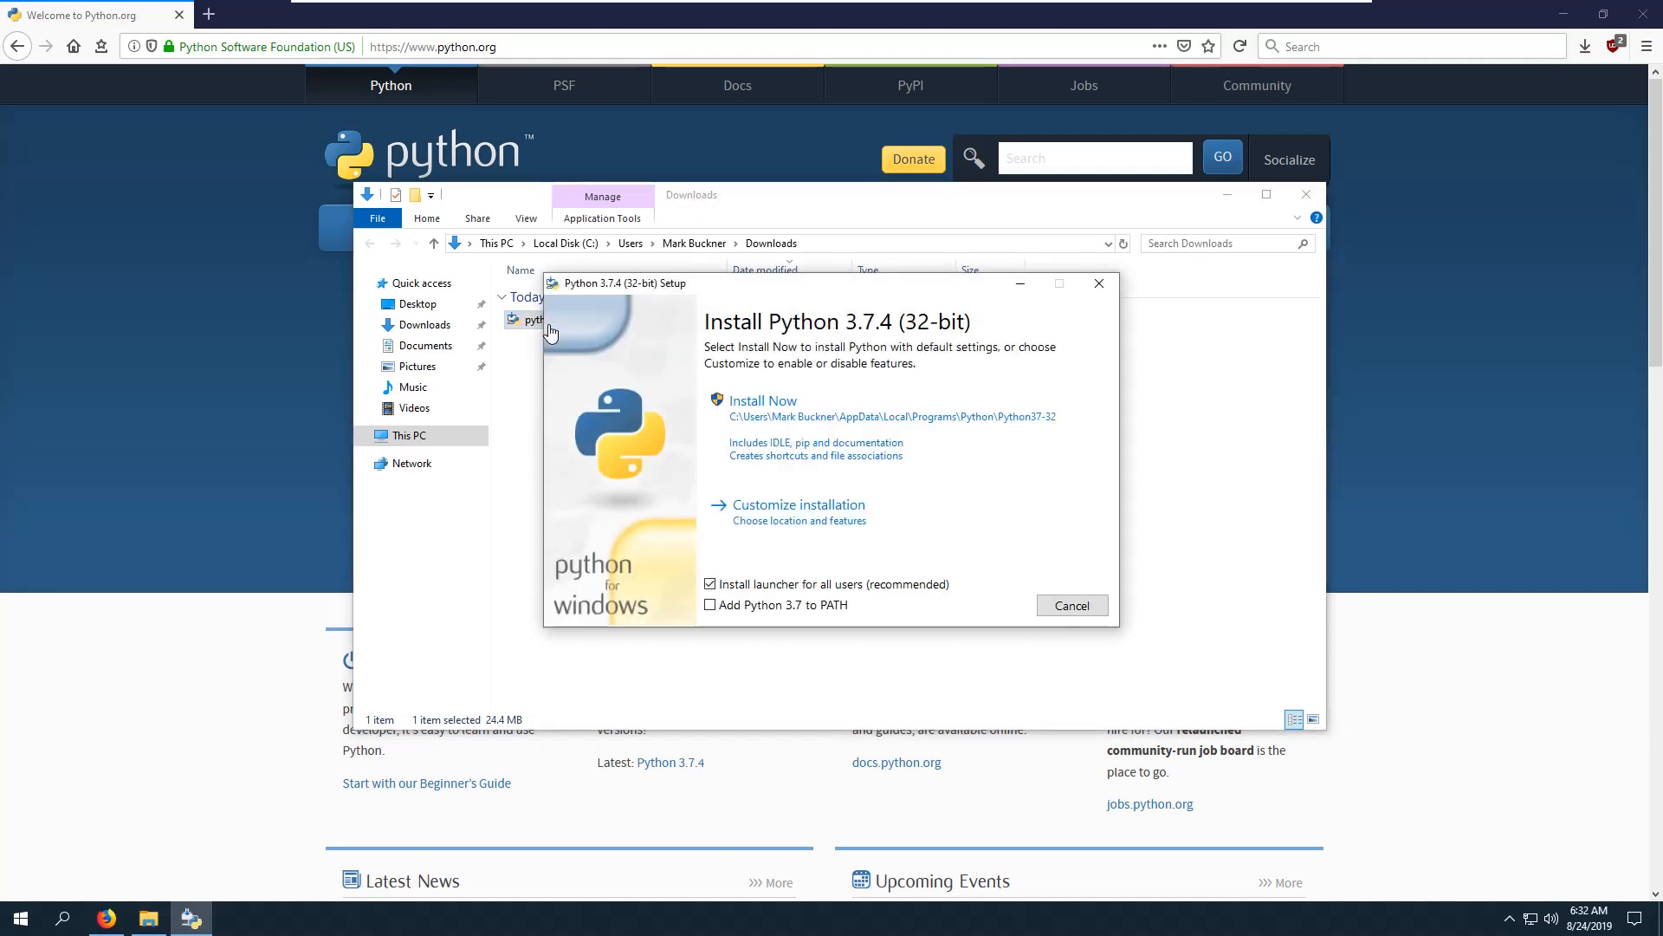
left_click(1306, 195)
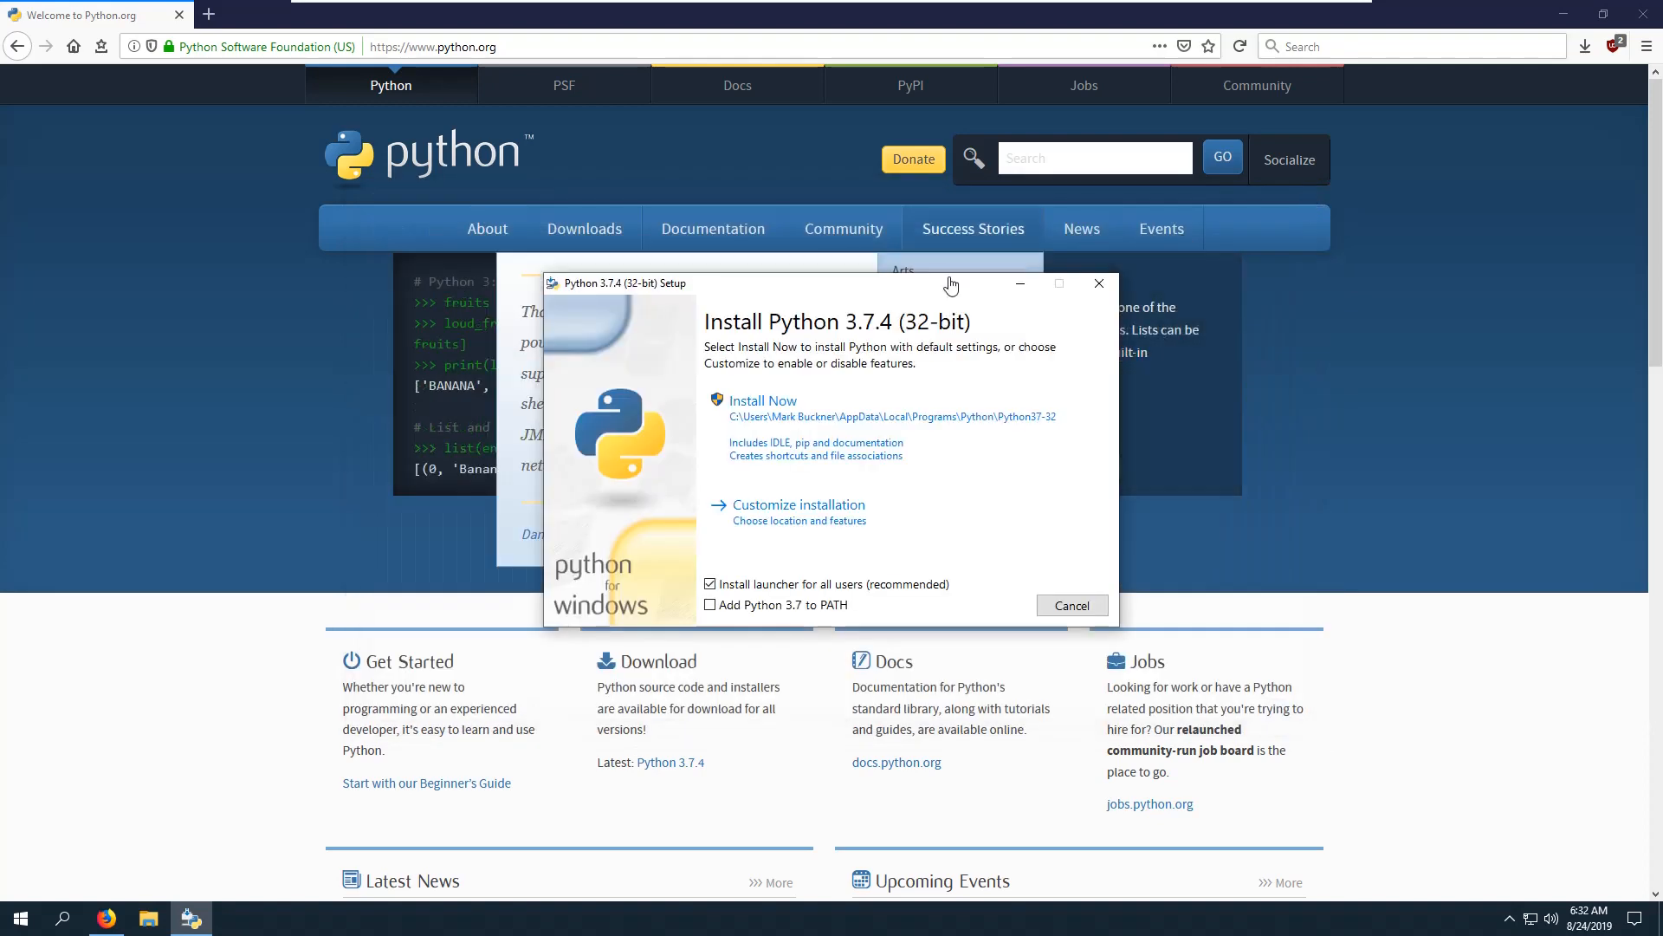
Install Python 3.7.4 with the default settings and Python 3.7 added to PATH, allow the device changes, and close the finished setup.
left_click_drag(823, 289, 786, 266)
left_click(1576, 10)
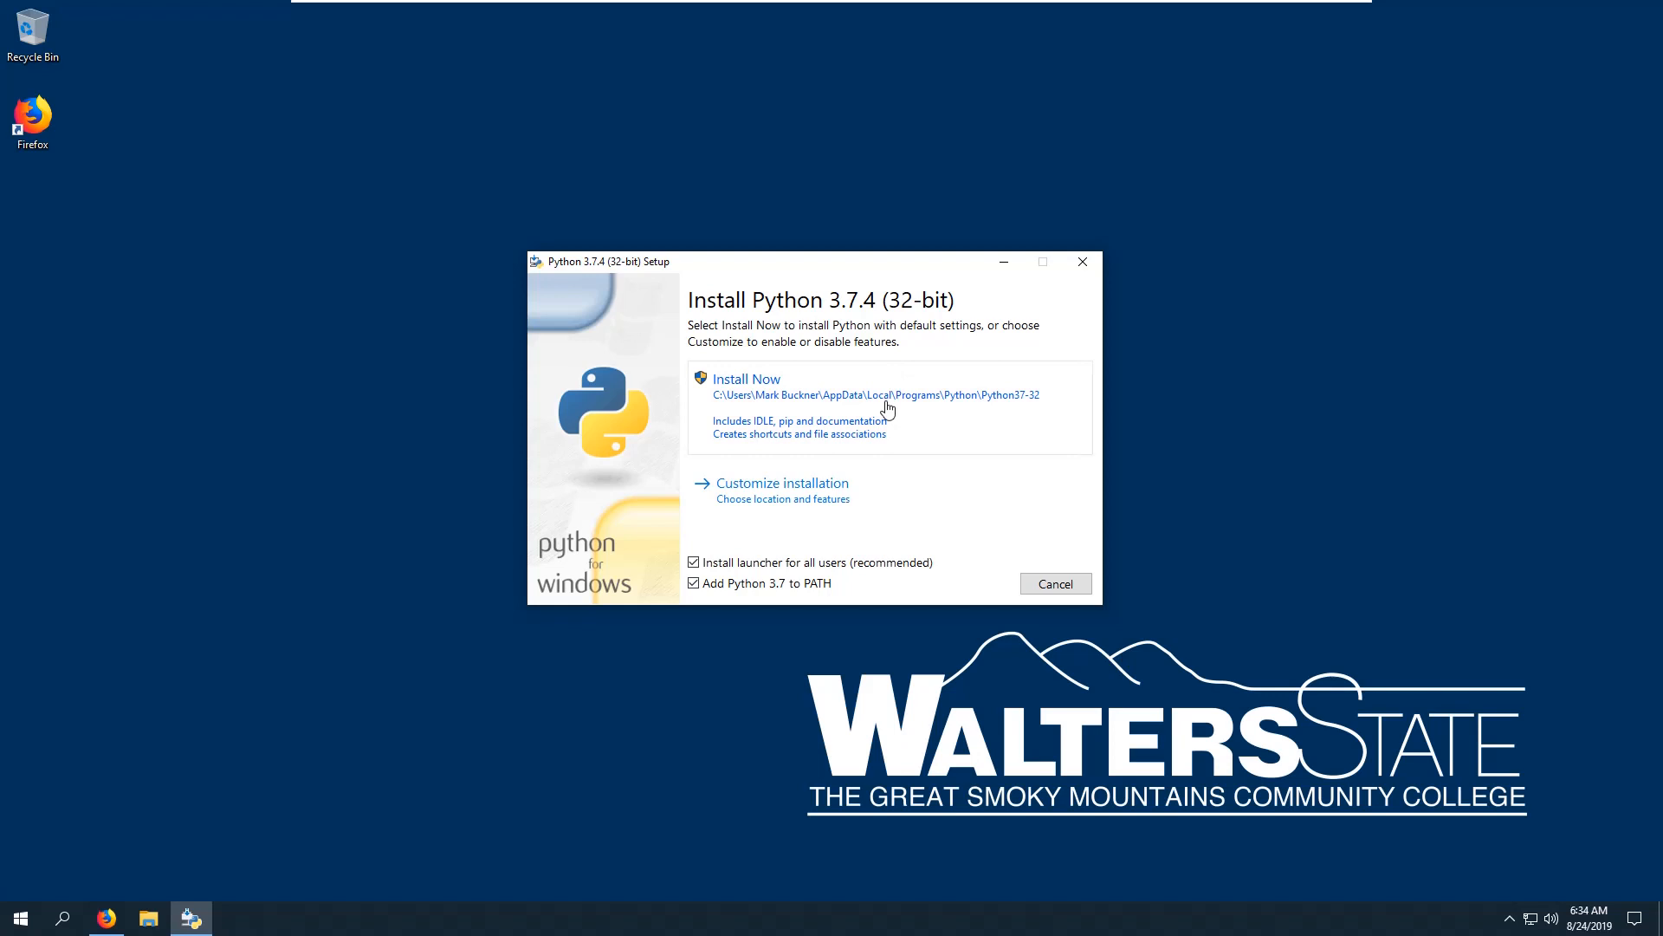
left_click(777, 420)
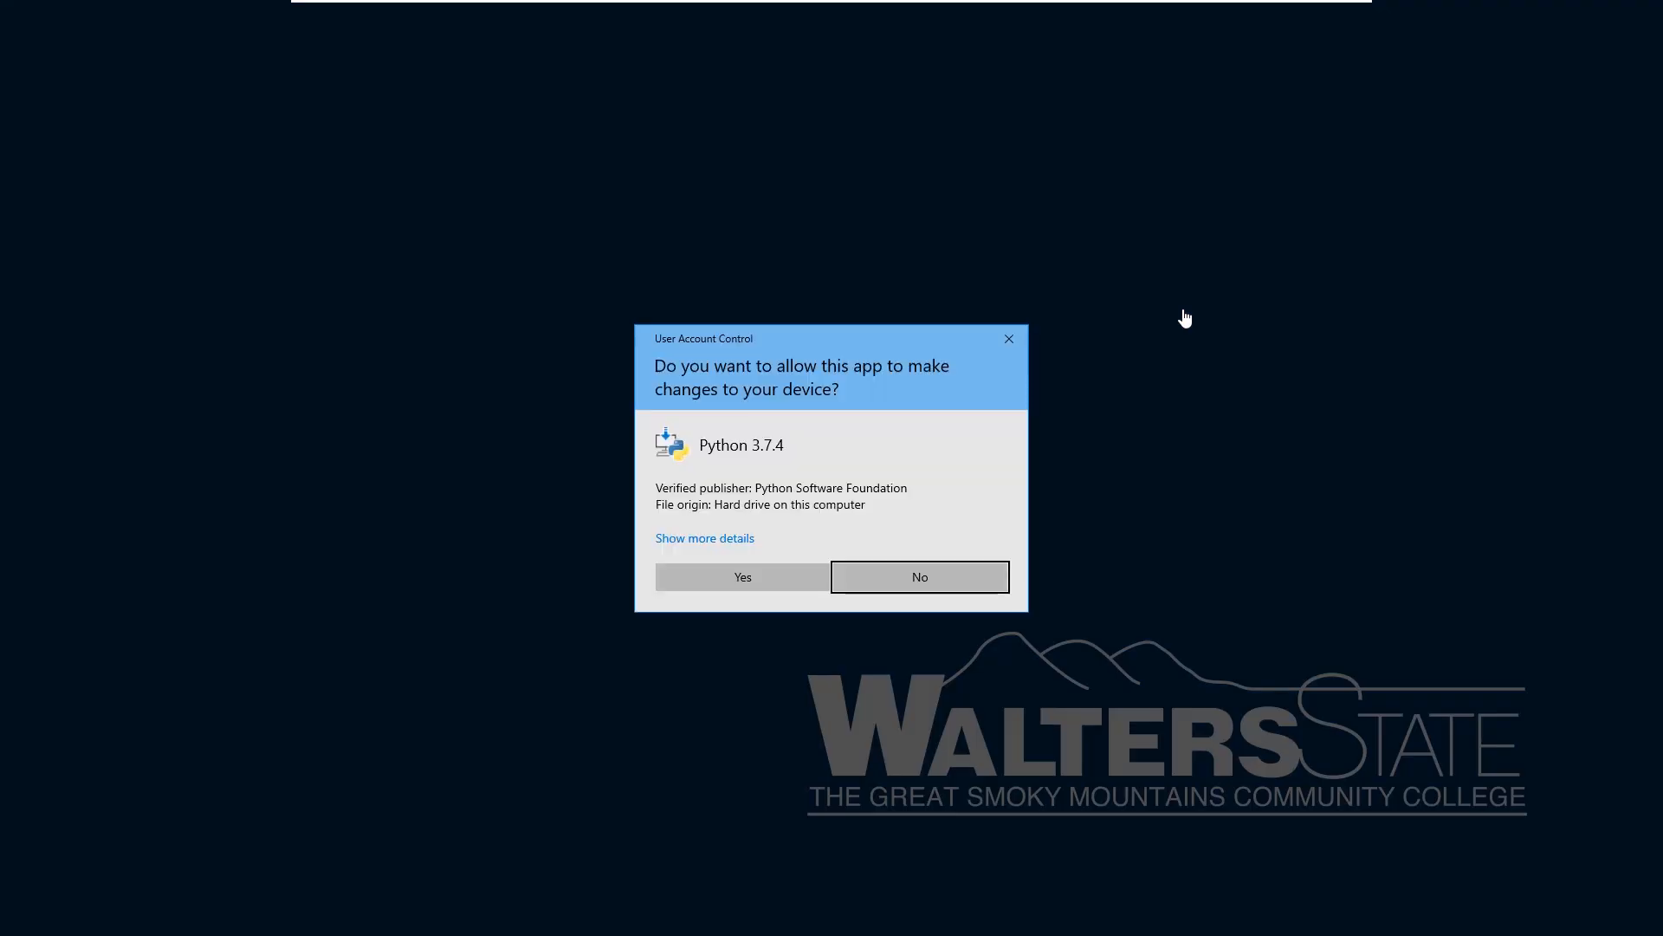
left_click(731, 579)
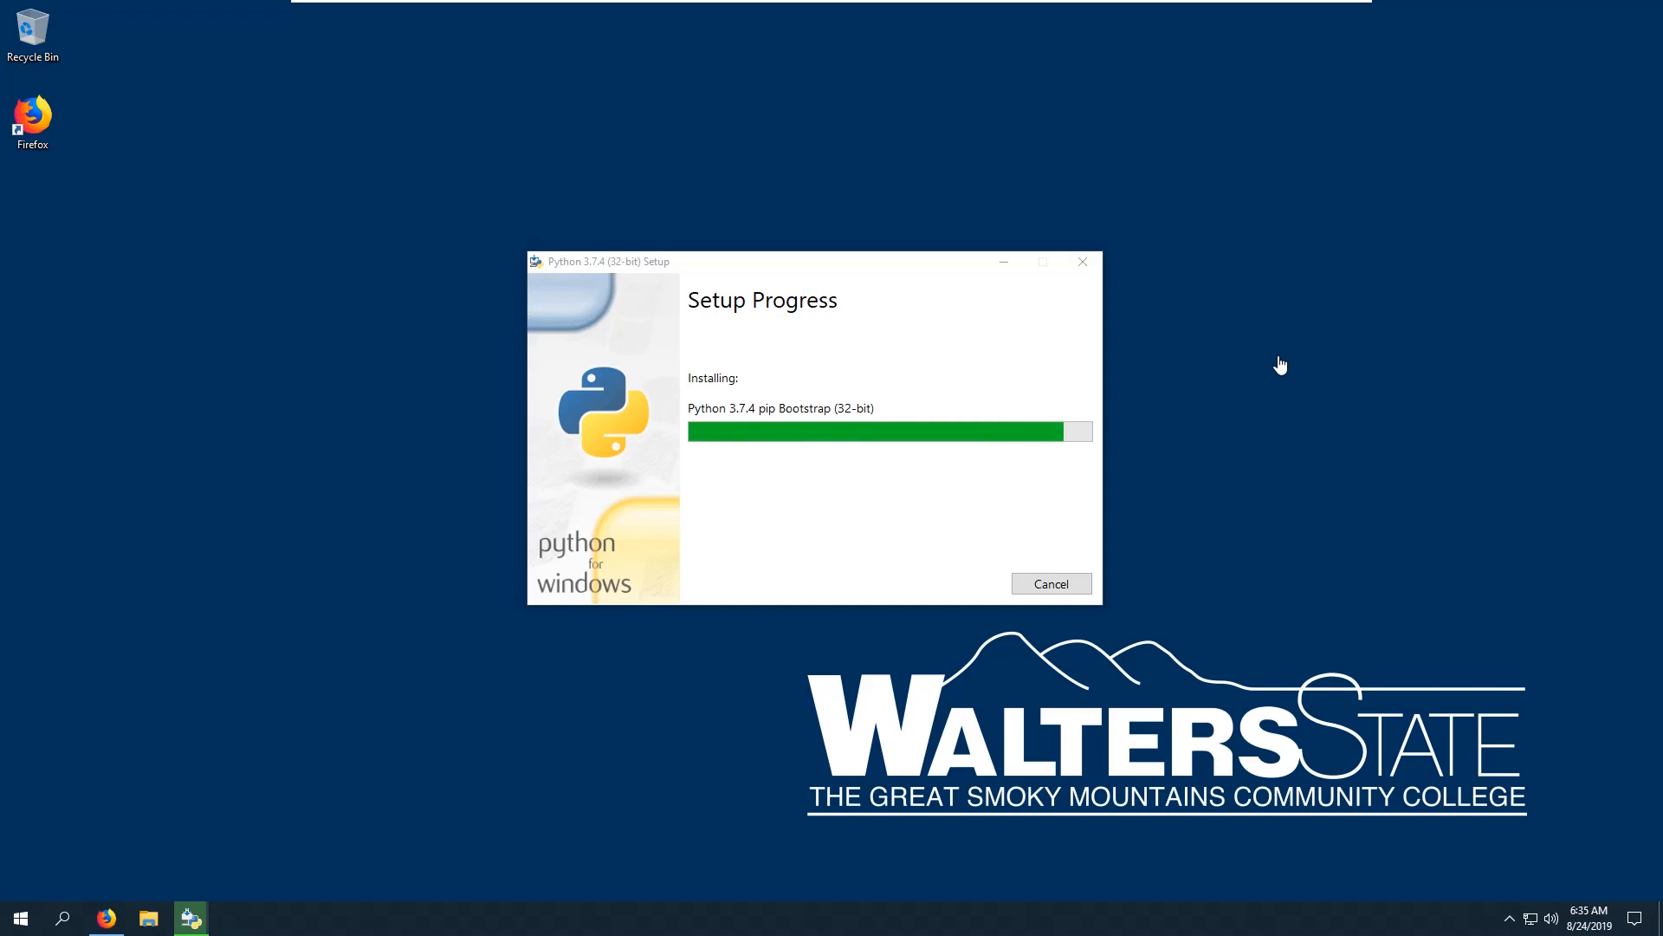
left_click(761, 267)
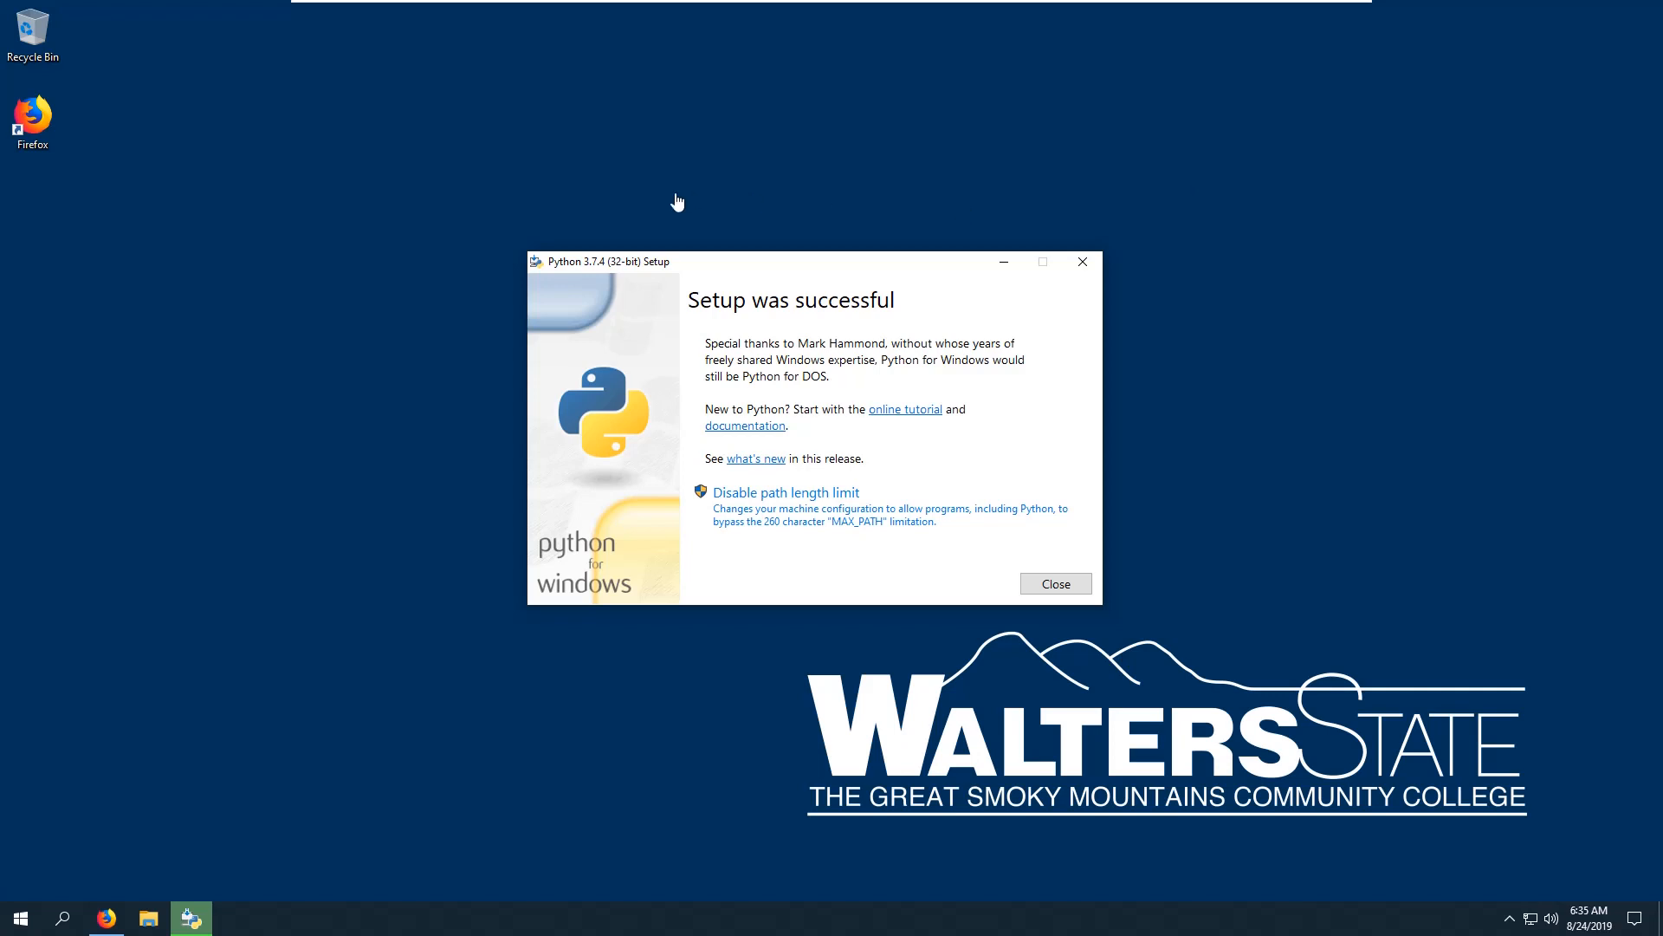
left_click(1048, 592)
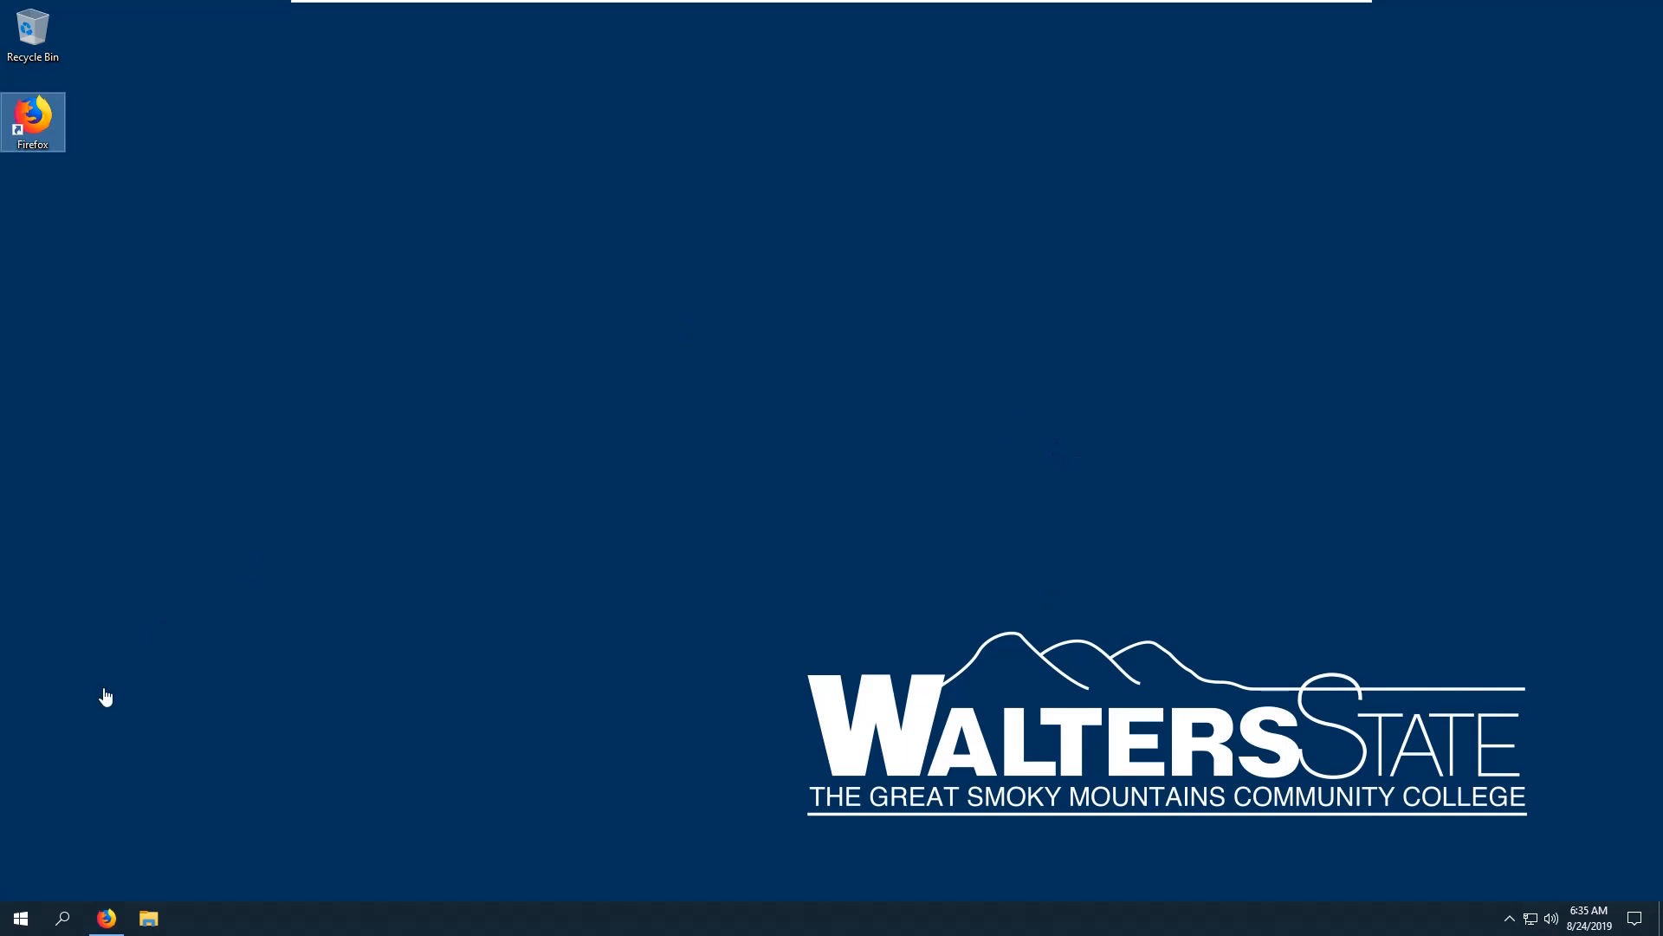
Open a Command Prompt and start the Python interpreter with the command python.
left_click(20, 918)
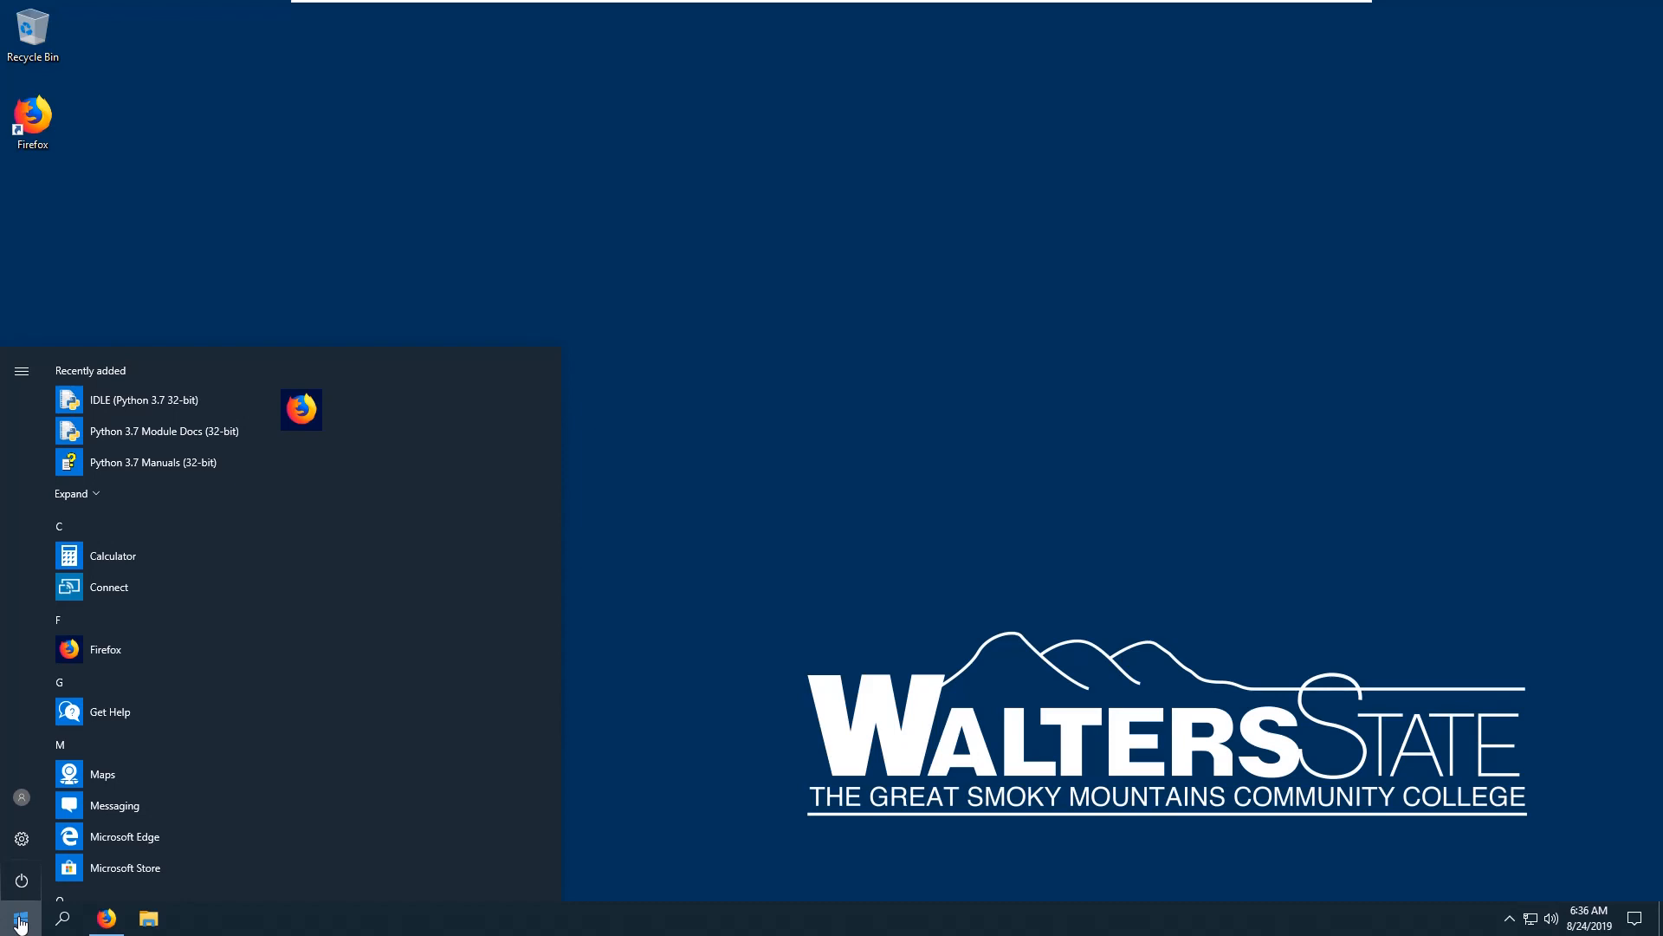
type("cmd")
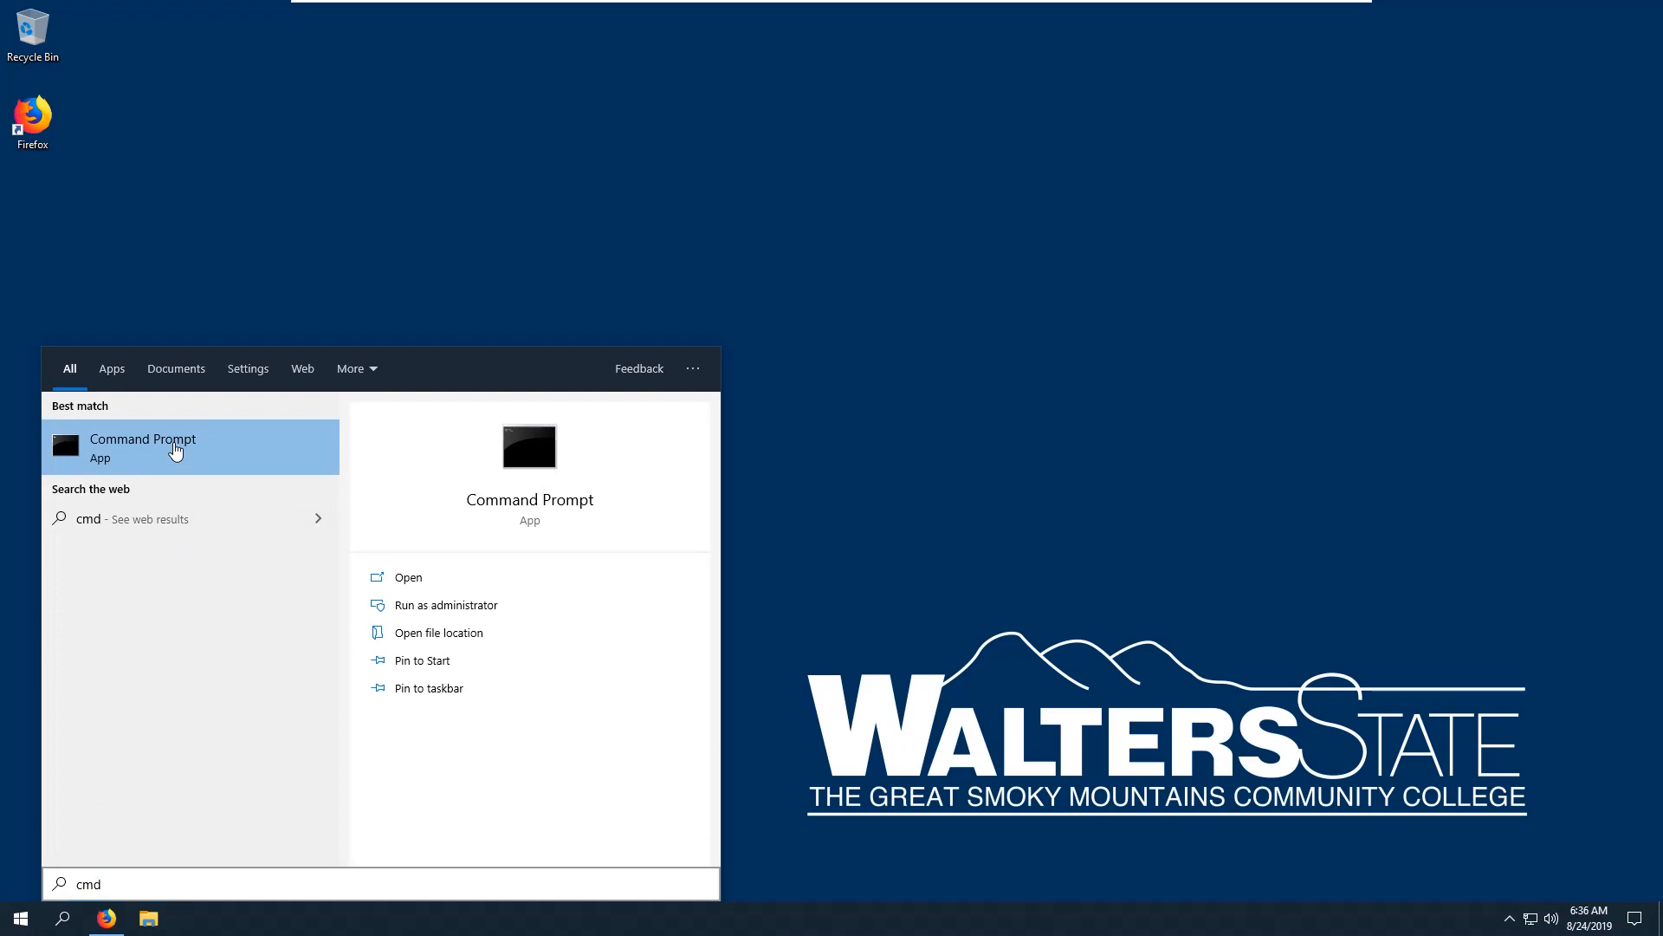
left_click(175, 449)
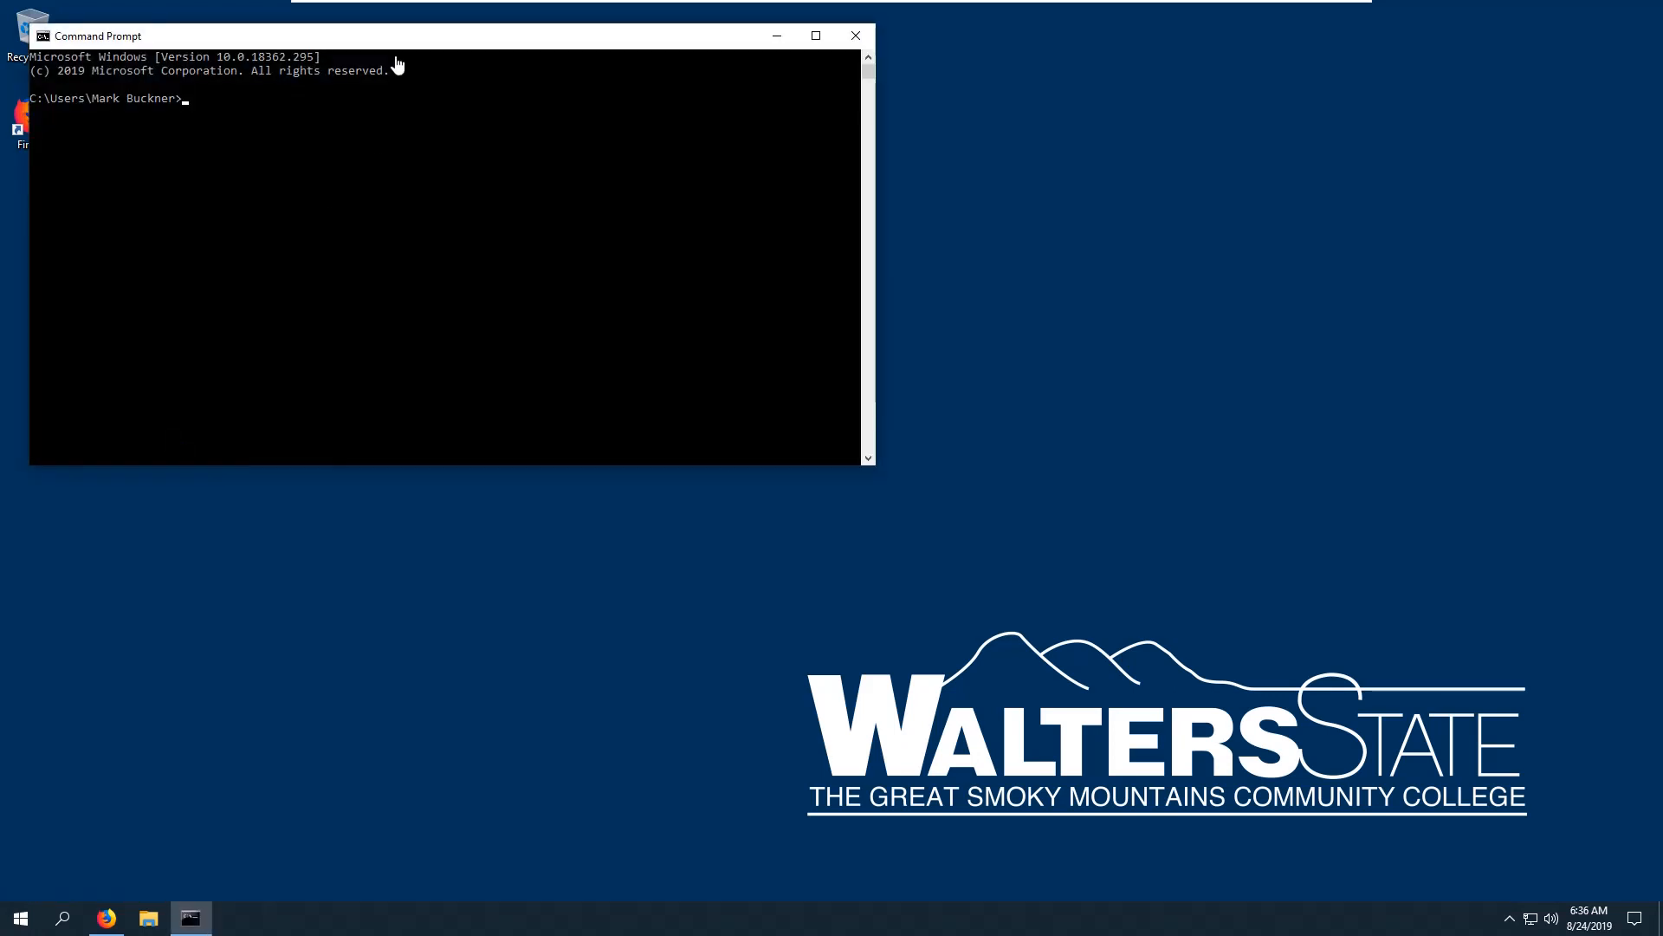
left_click_drag(408, 41, 679, 184)
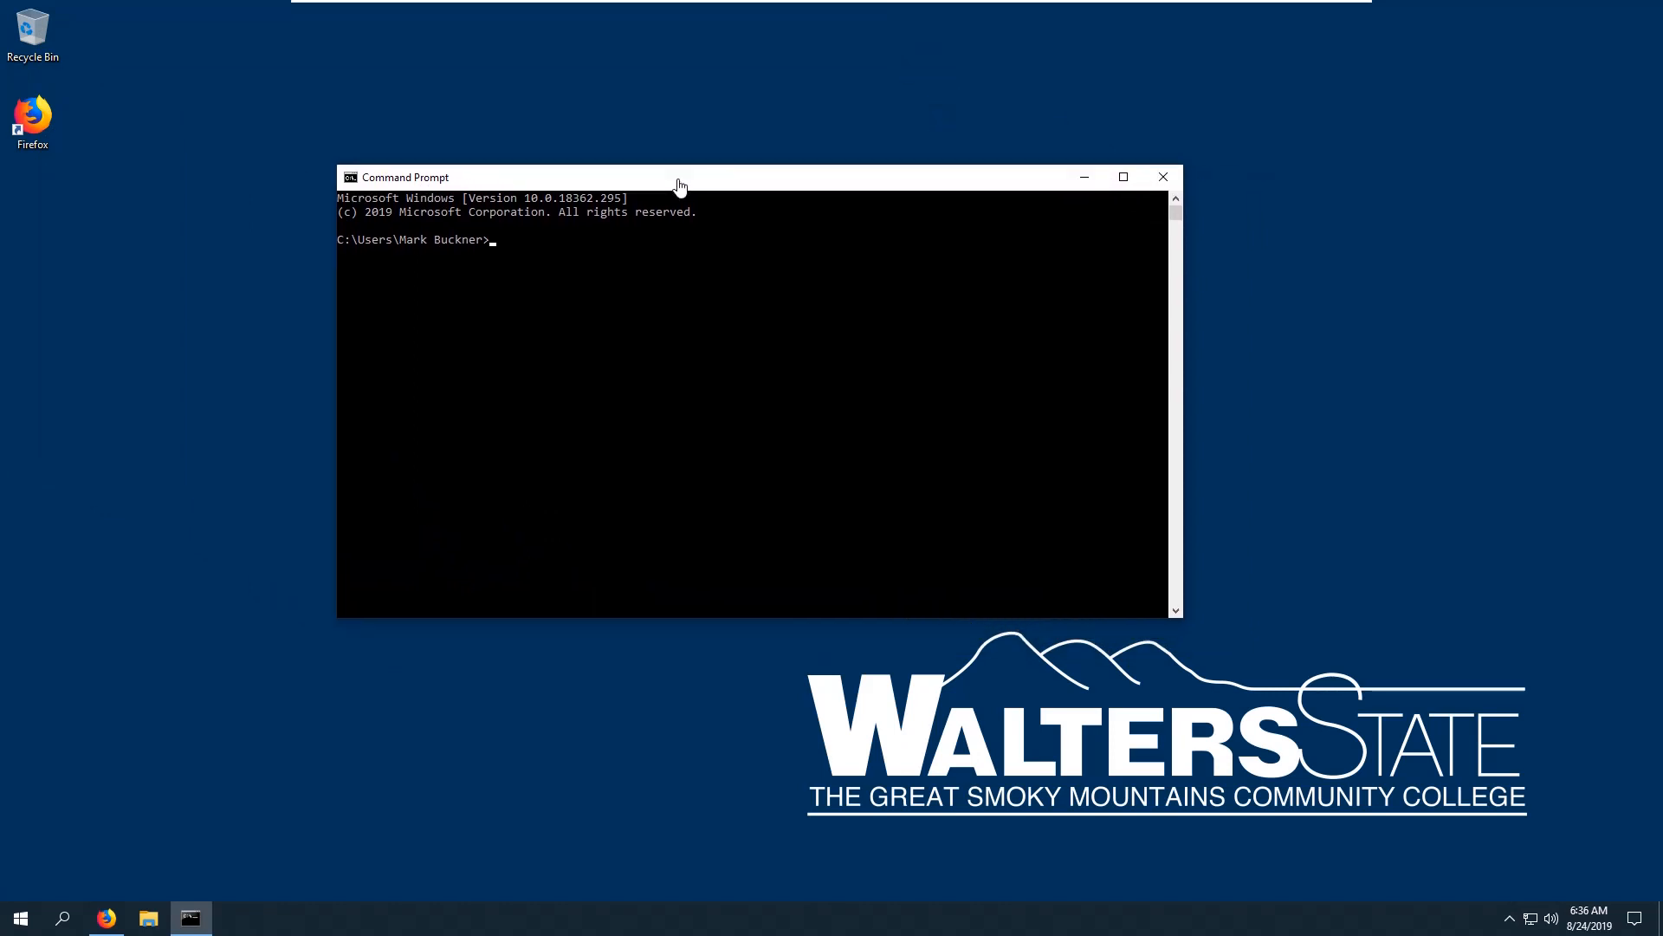
type("python")
key("Return")
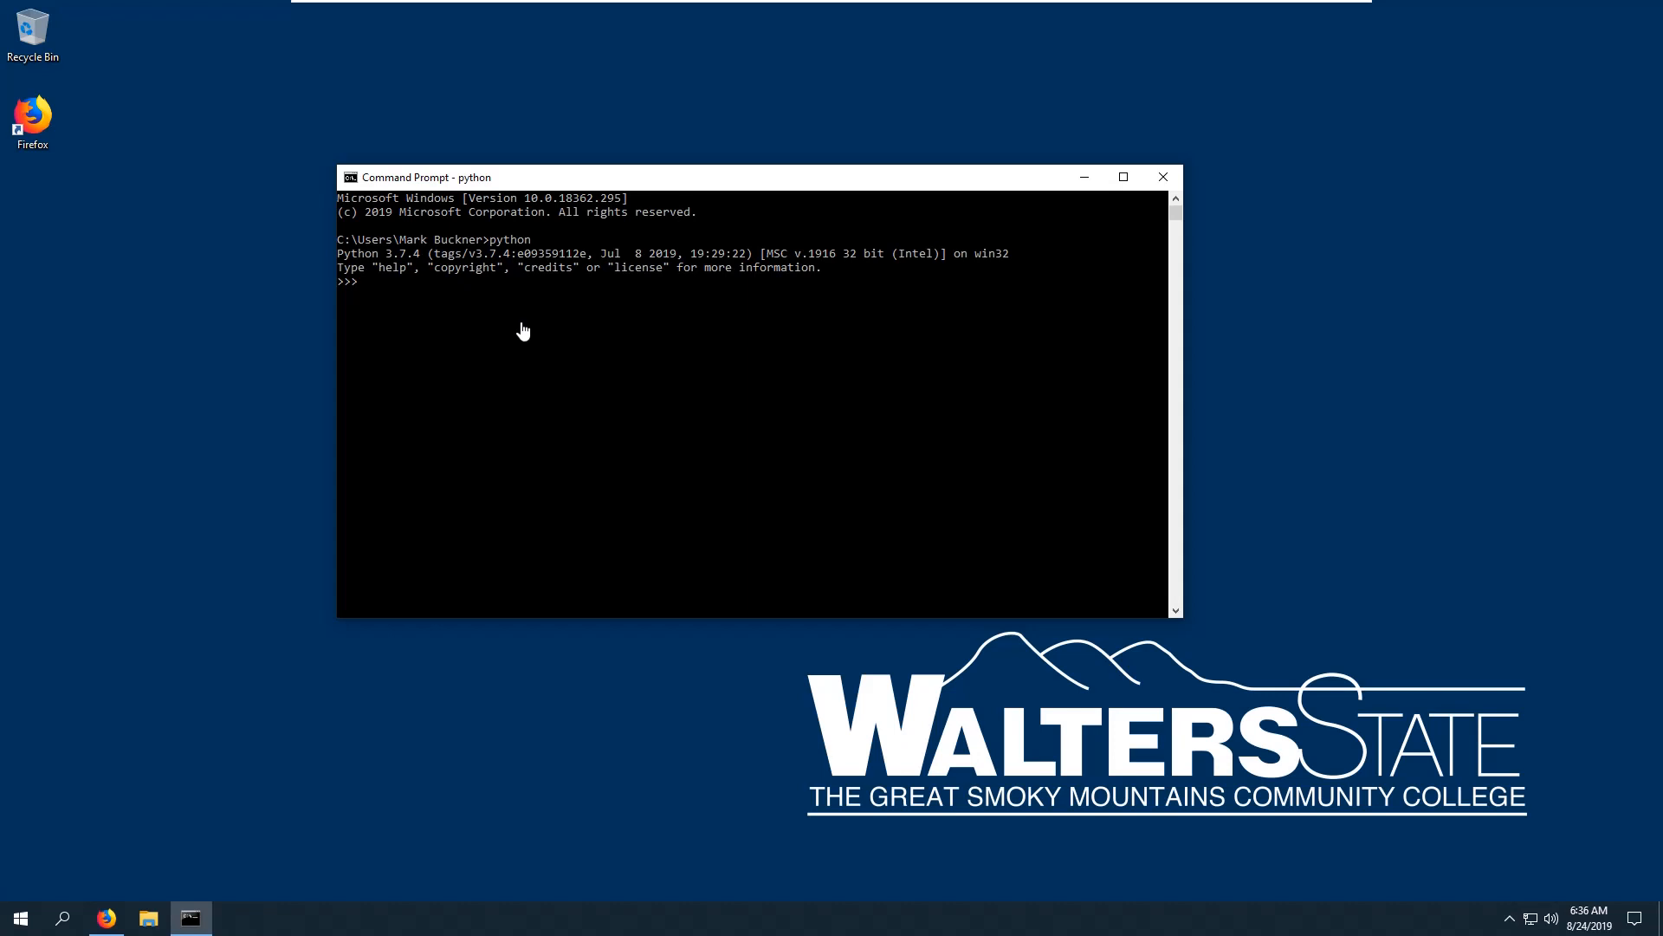
Run print("Hello world!") in the Python interpreter.
type("print")
type("(Hell")
key("BackSpace")
key("BackSpace")
key("BackSpace")
type("\"Hello world!\")")
key("Return")
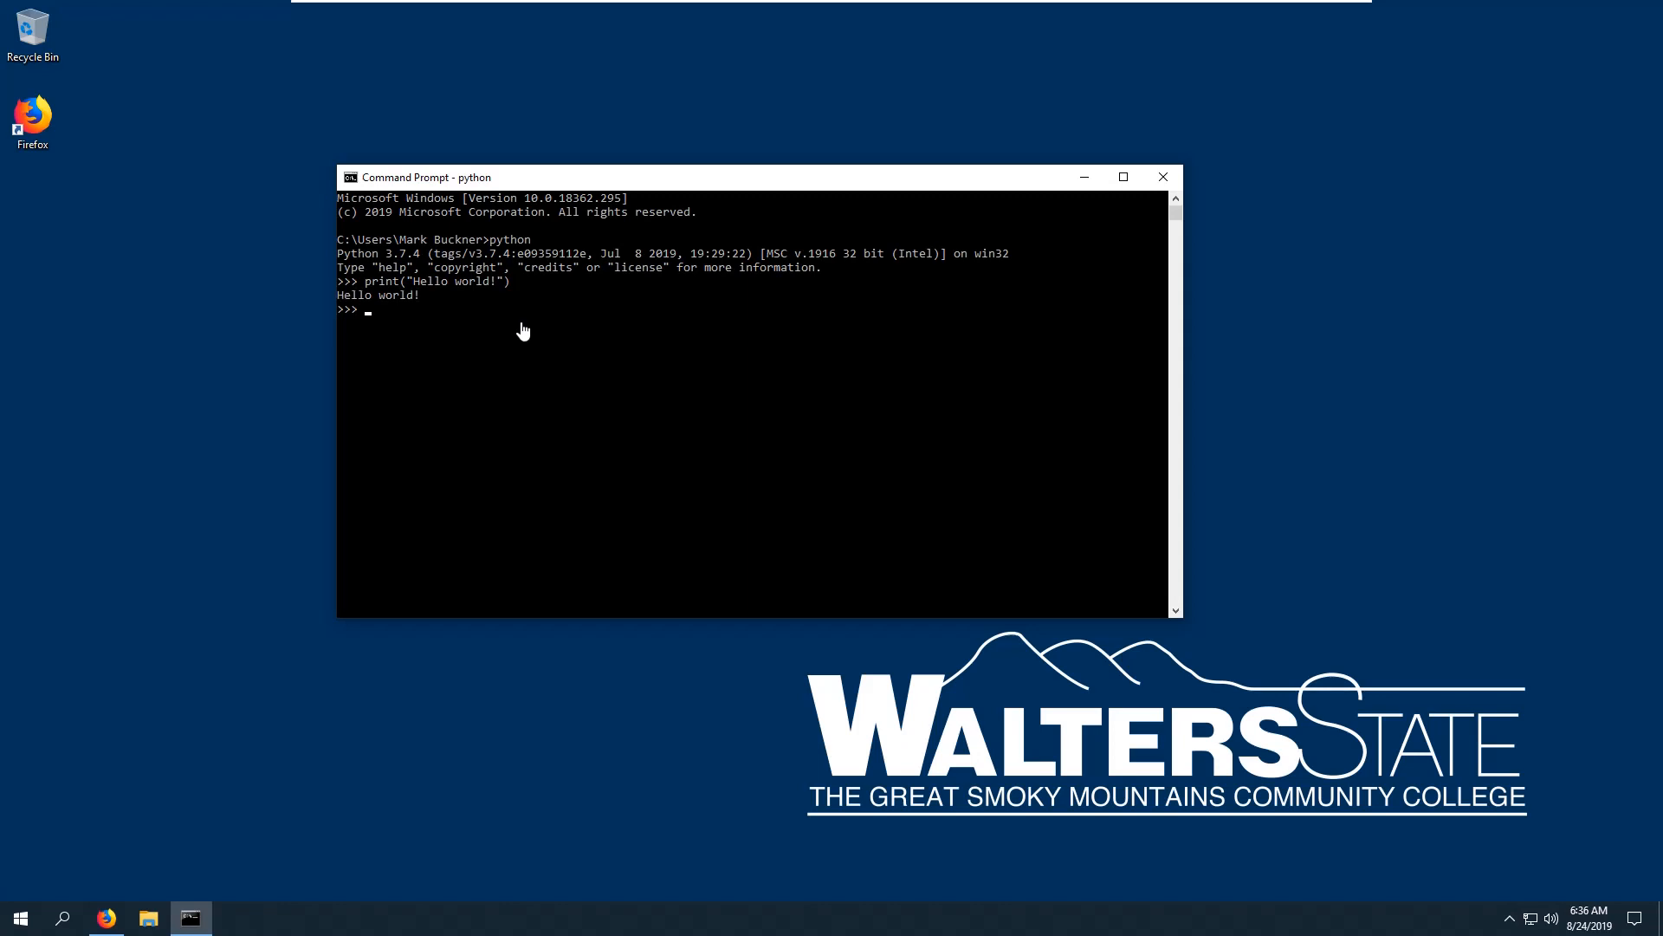
Leave the Python interpreter with exit() and close the Command Prompt.
type("exit()")
key("Return")
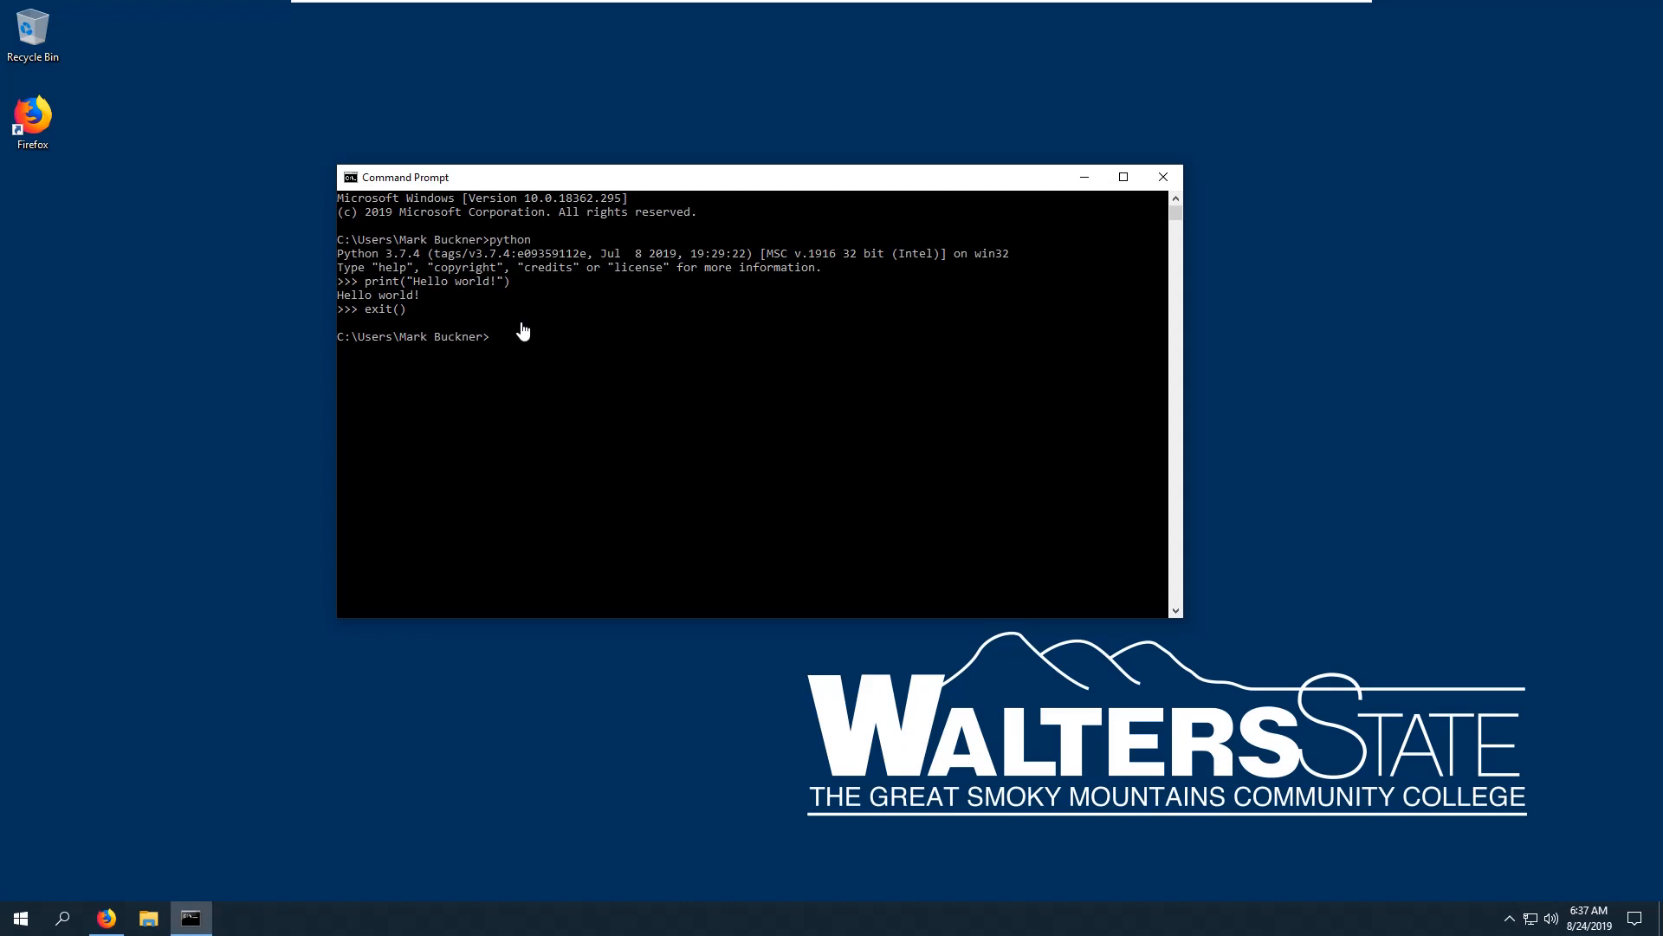
left_click(1163, 178)
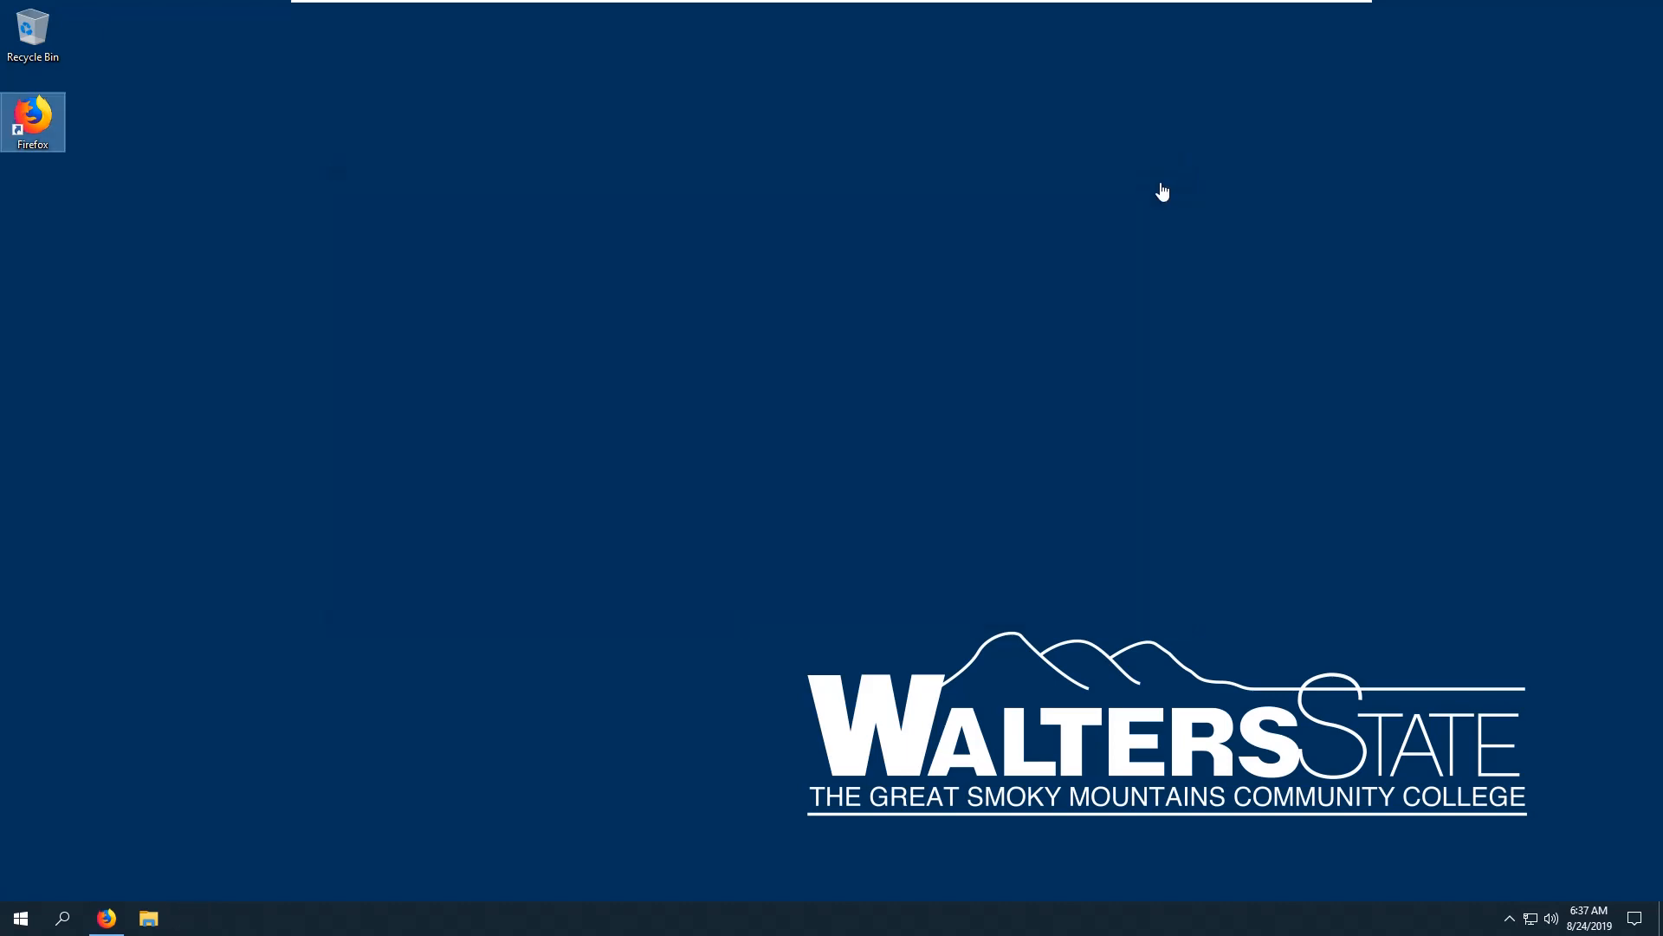
Switch to Firefox, go to the Google home page and search for "Visual Studio Code".
left_click(107, 917)
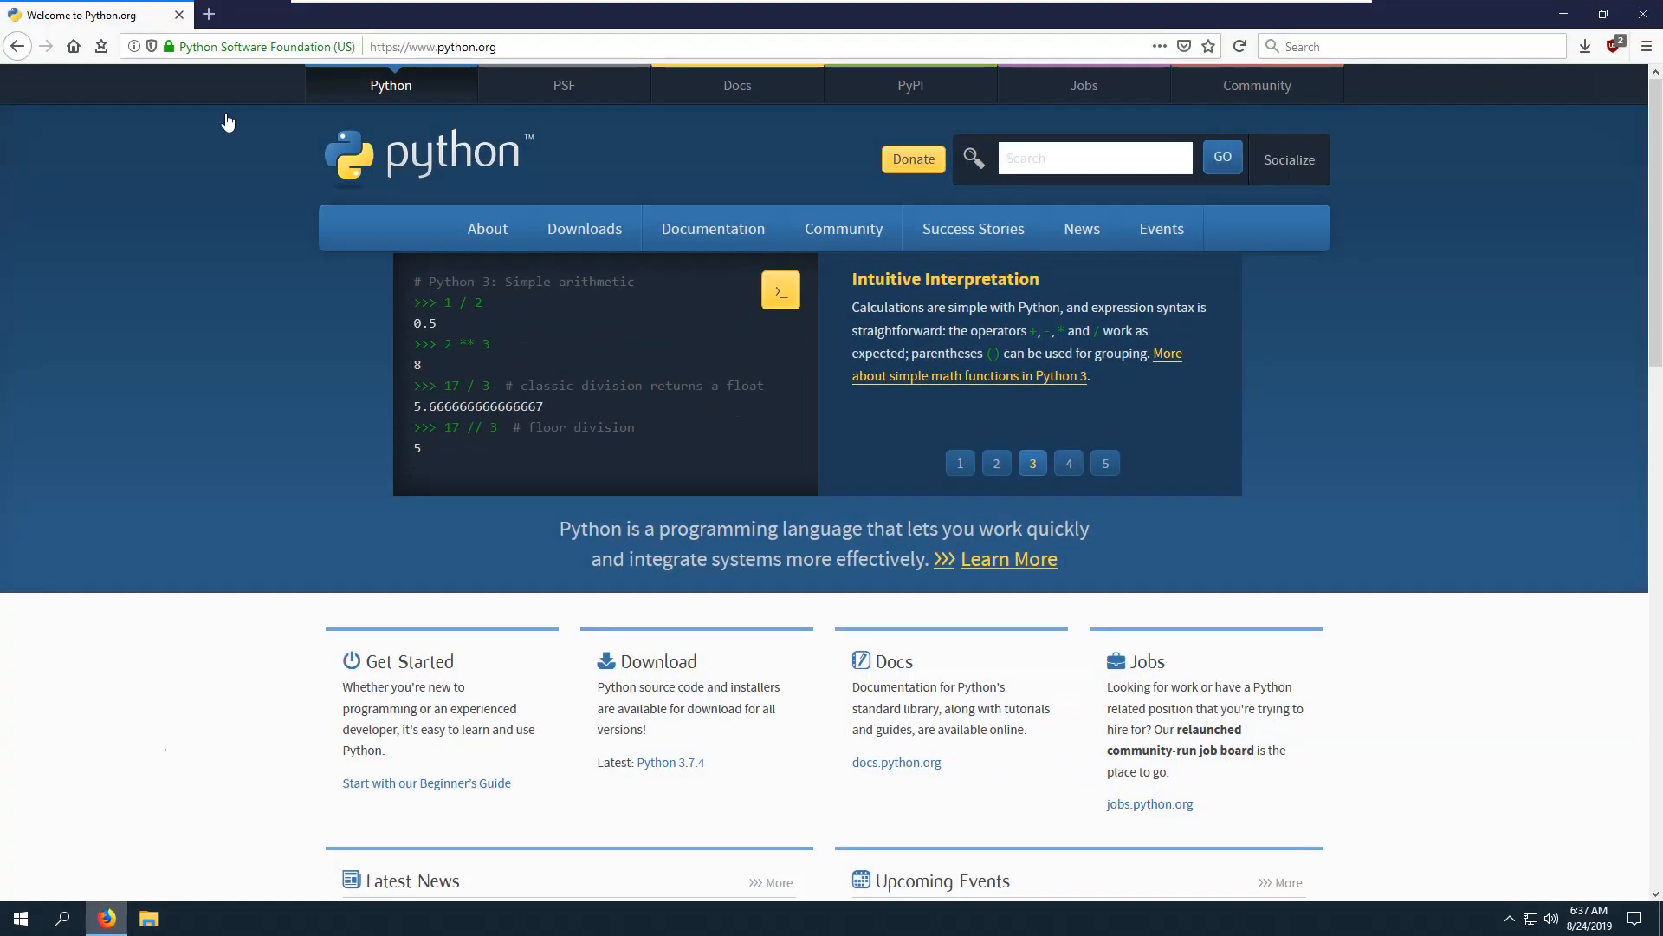
left_click(209, 14)
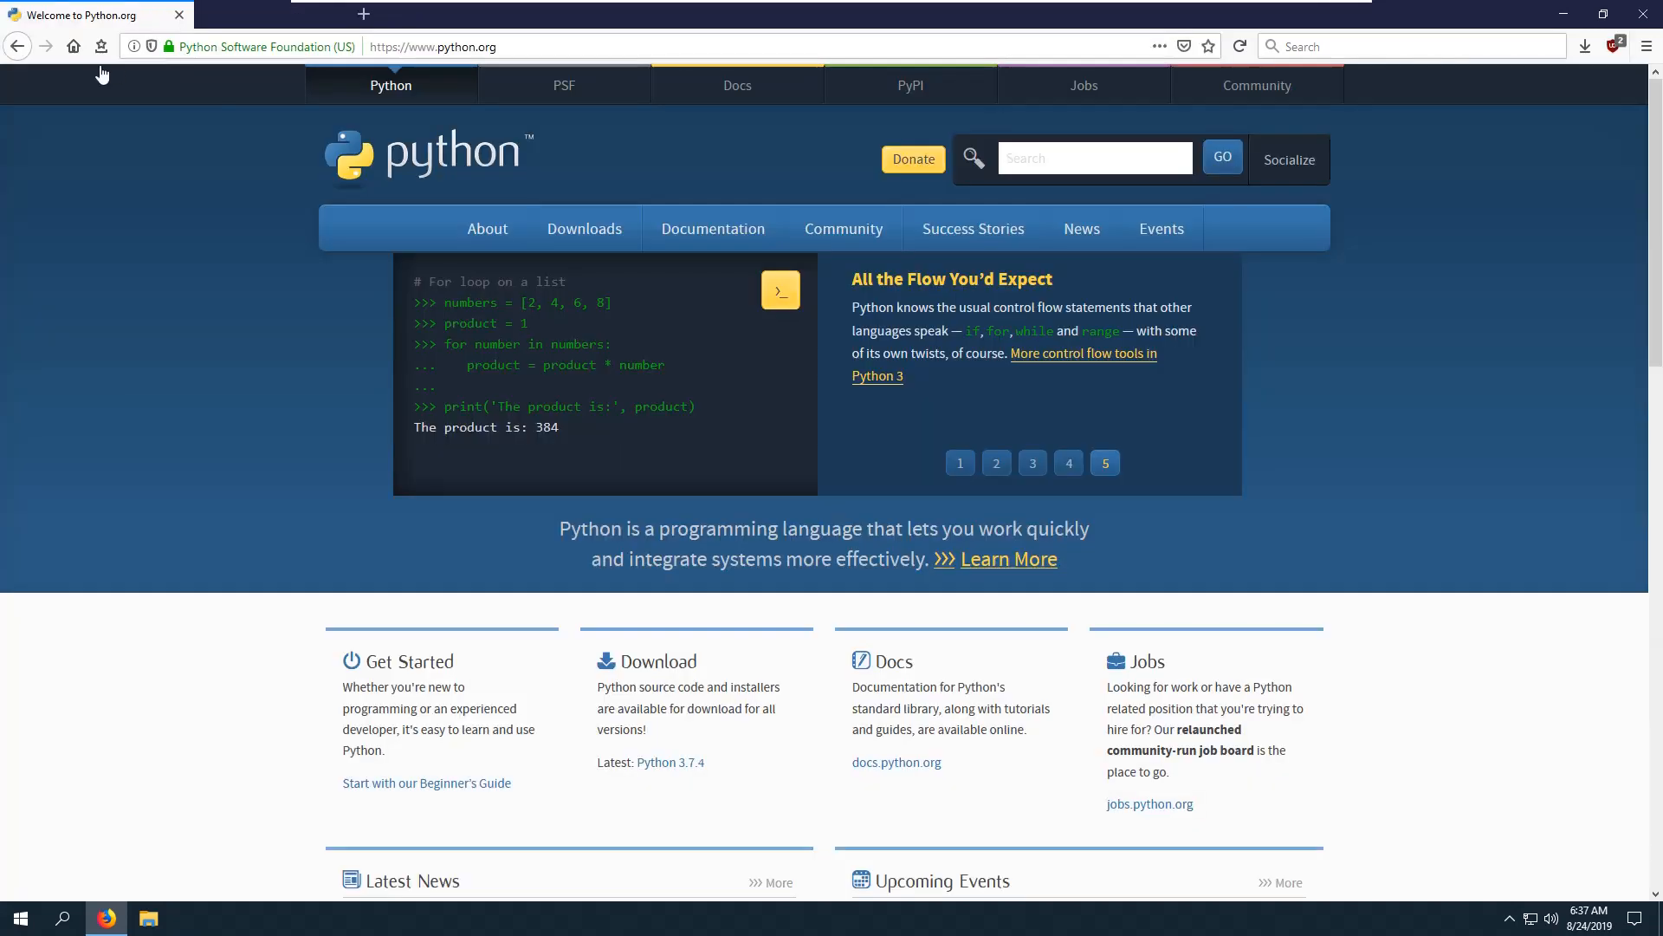
left_click(374, 15)
left_click(76, 50)
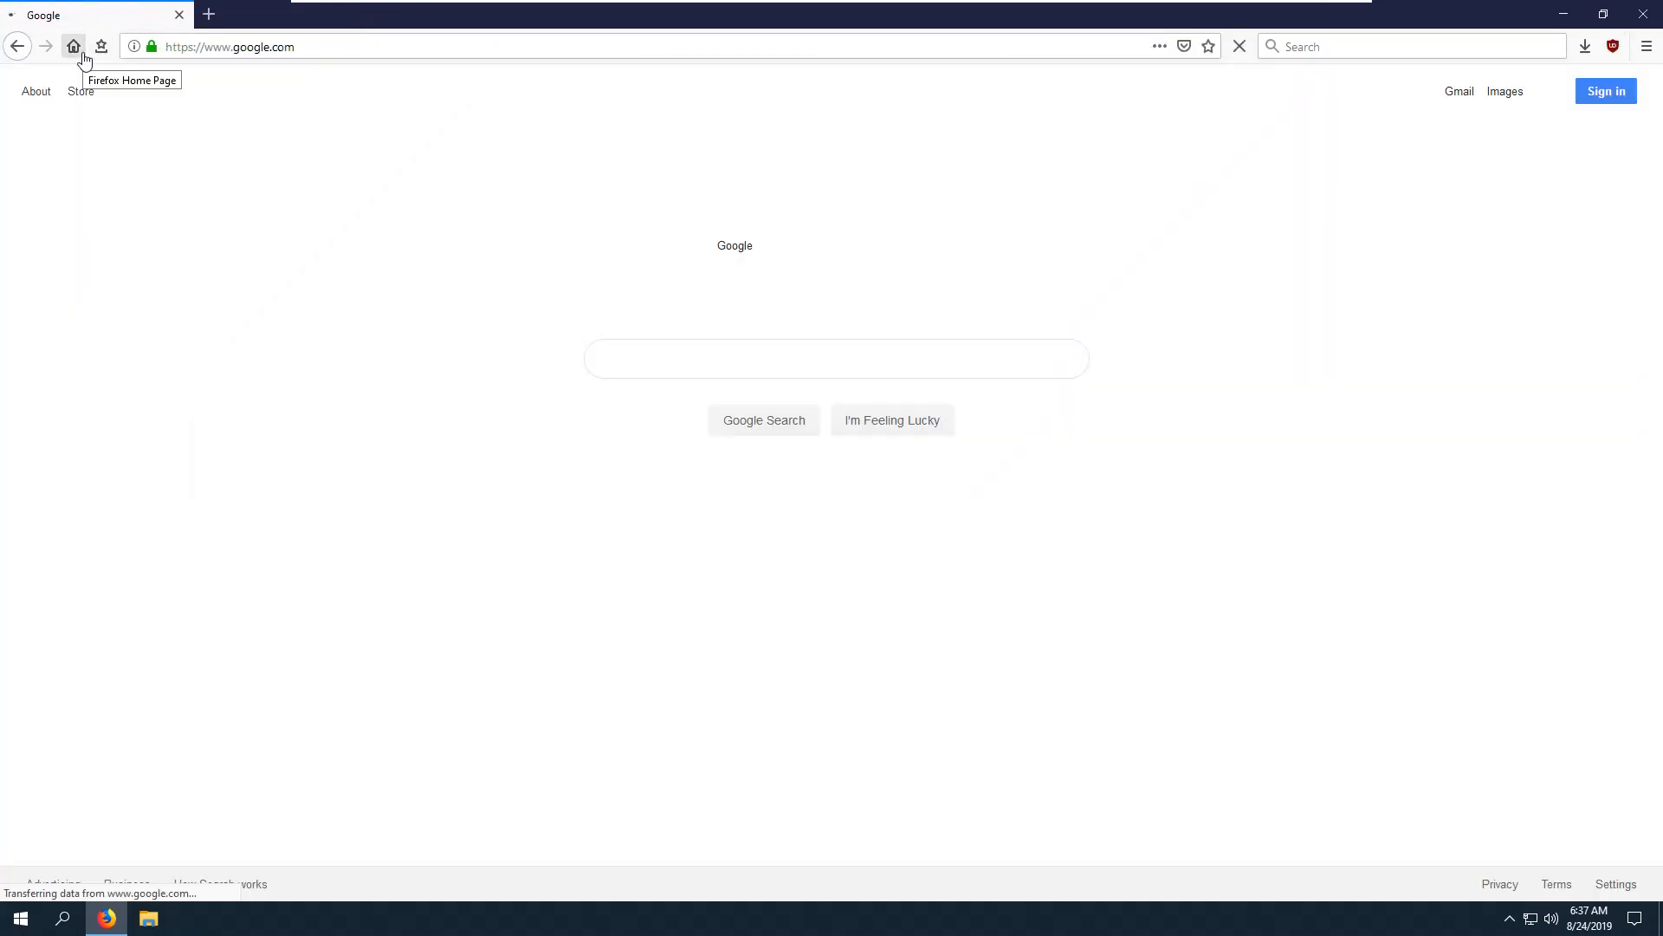
left_click(685, 365)
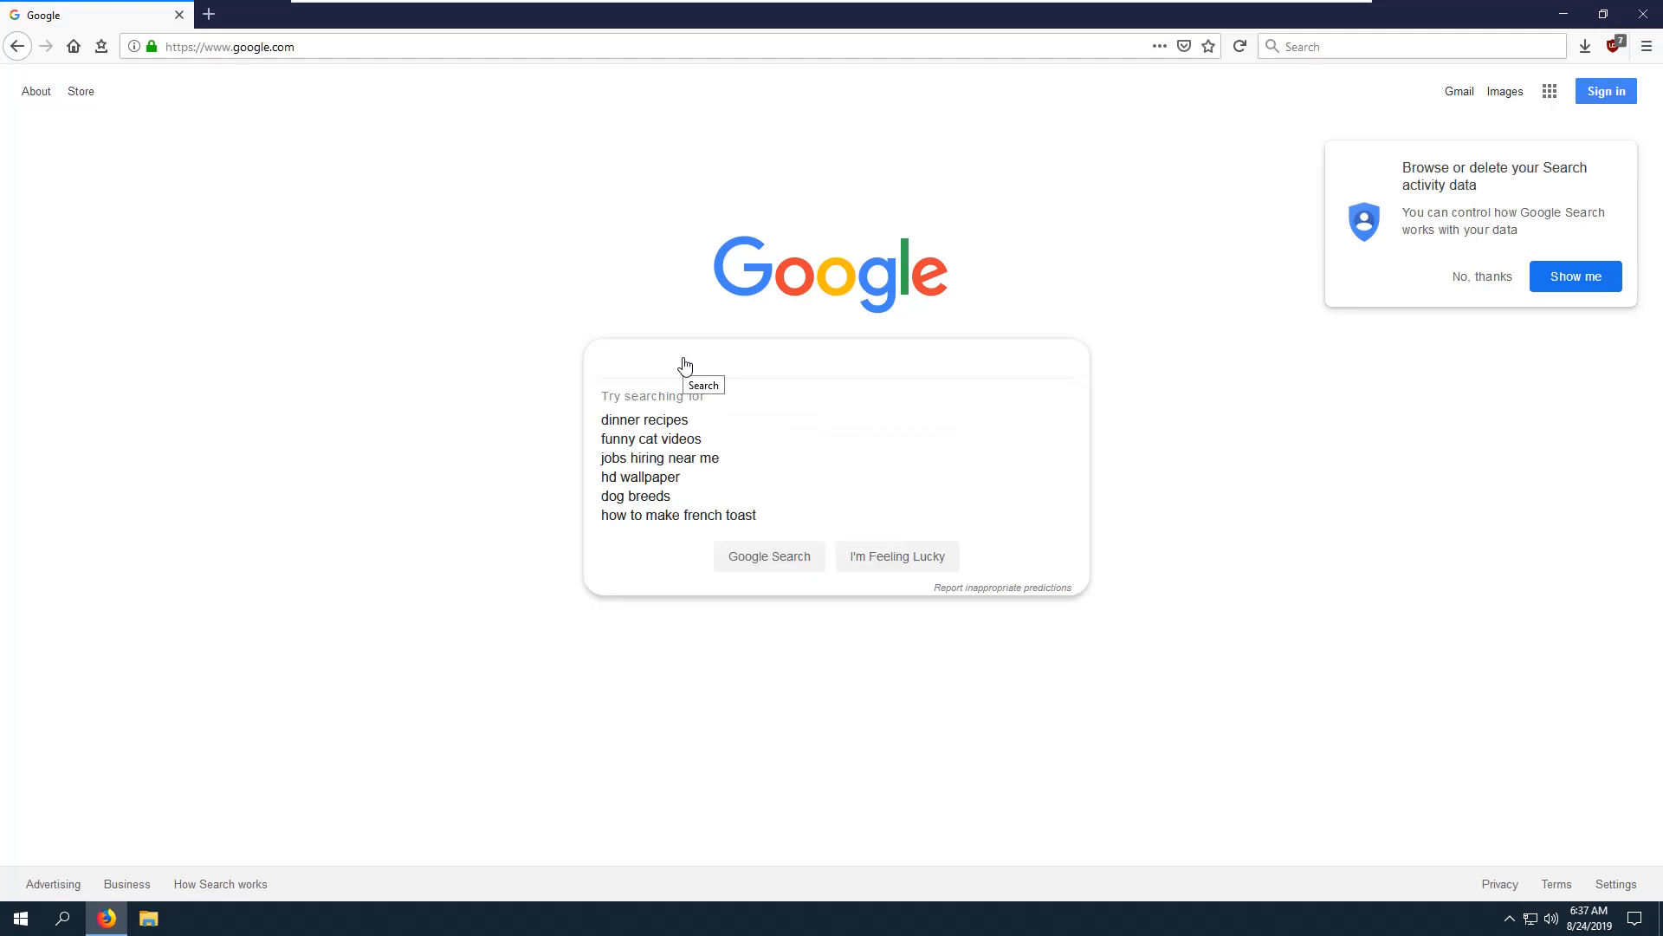
type("Visual St")
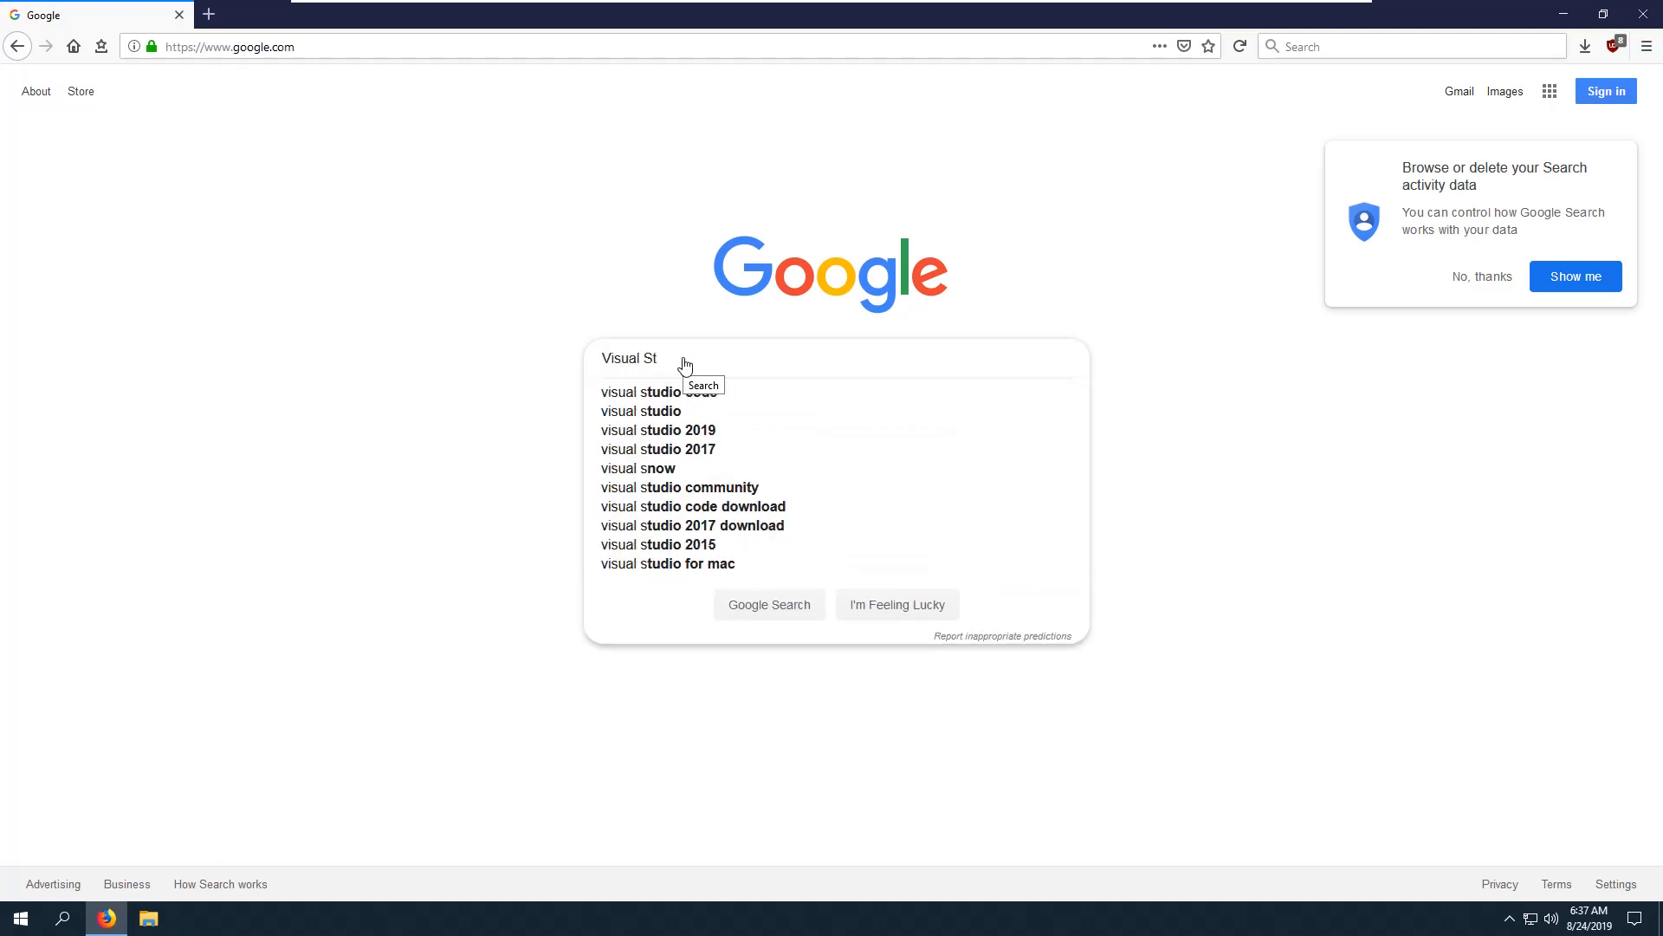
type("udio Code")
key("Return")
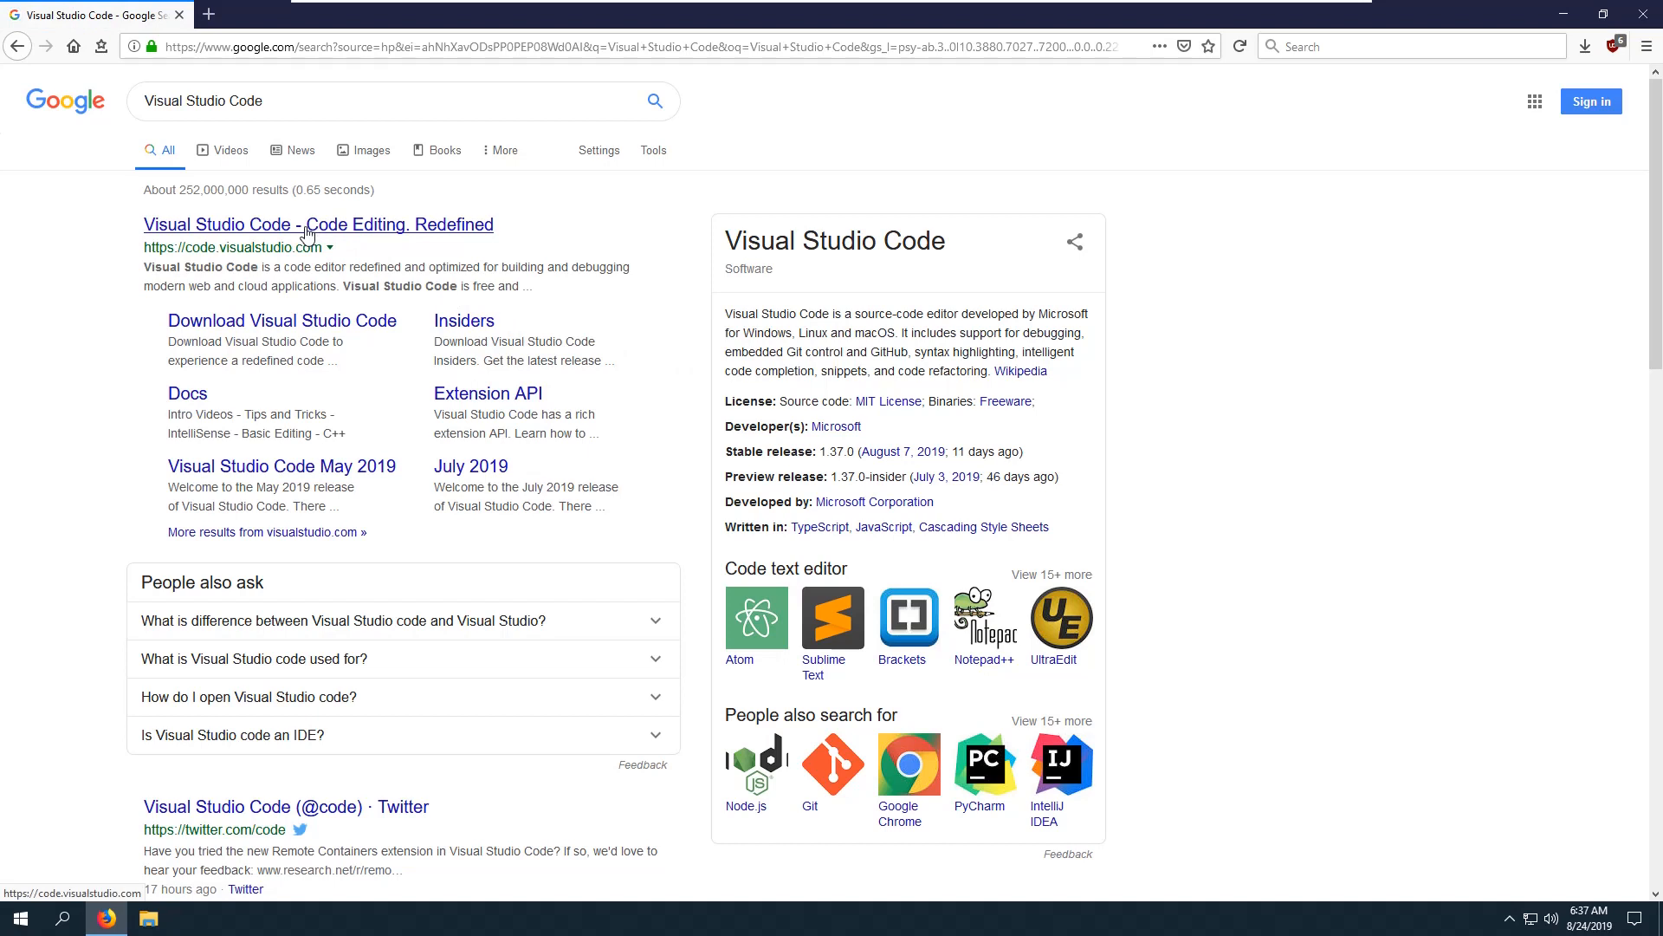
Open the official Visual Studio Code site and save the stable Windows installer VSCodeUserSetup-x64-1.37.1.exe.
left_click(307, 227)
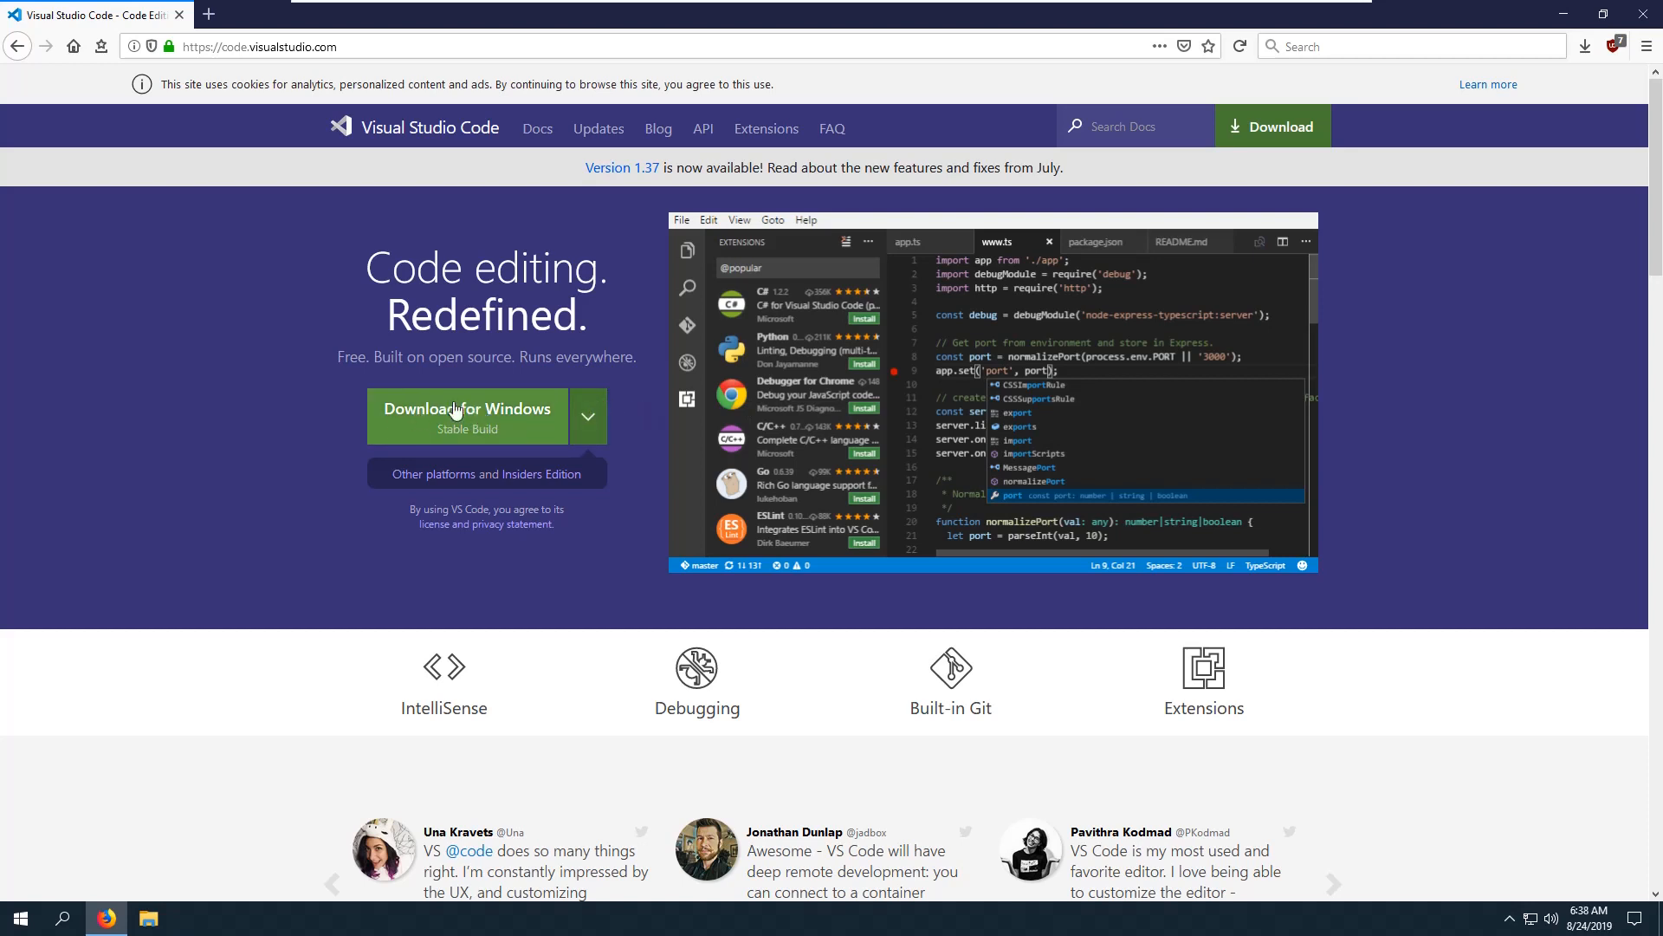
left_click(593, 415)
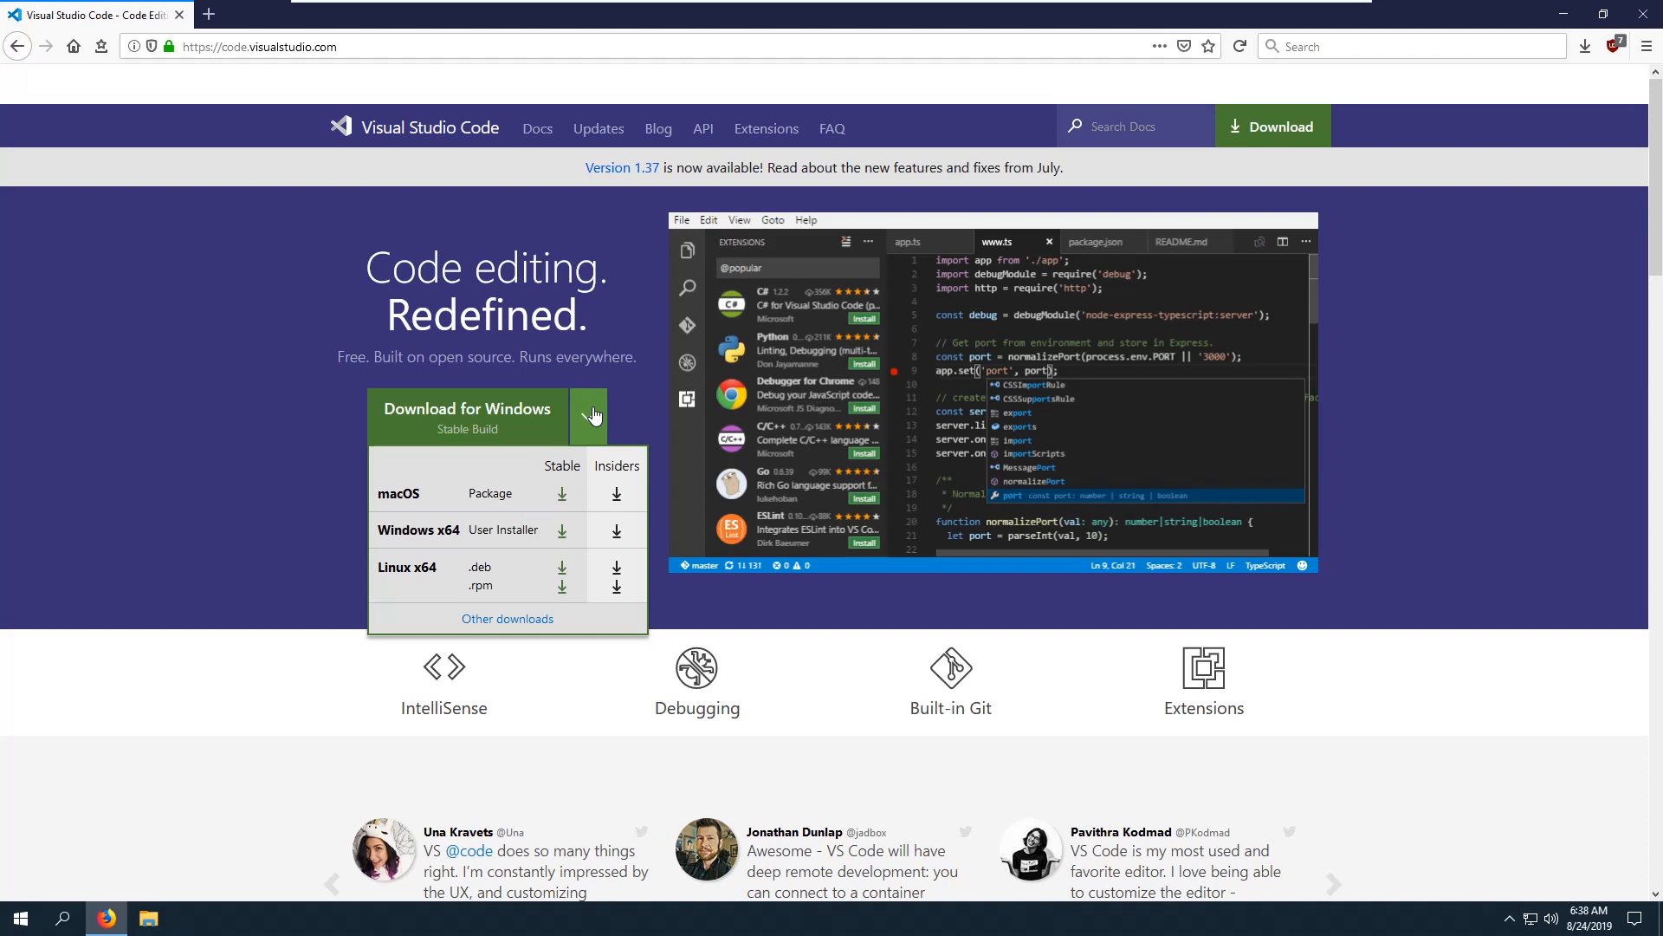
left_click(593, 417)
left_click(442, 438)
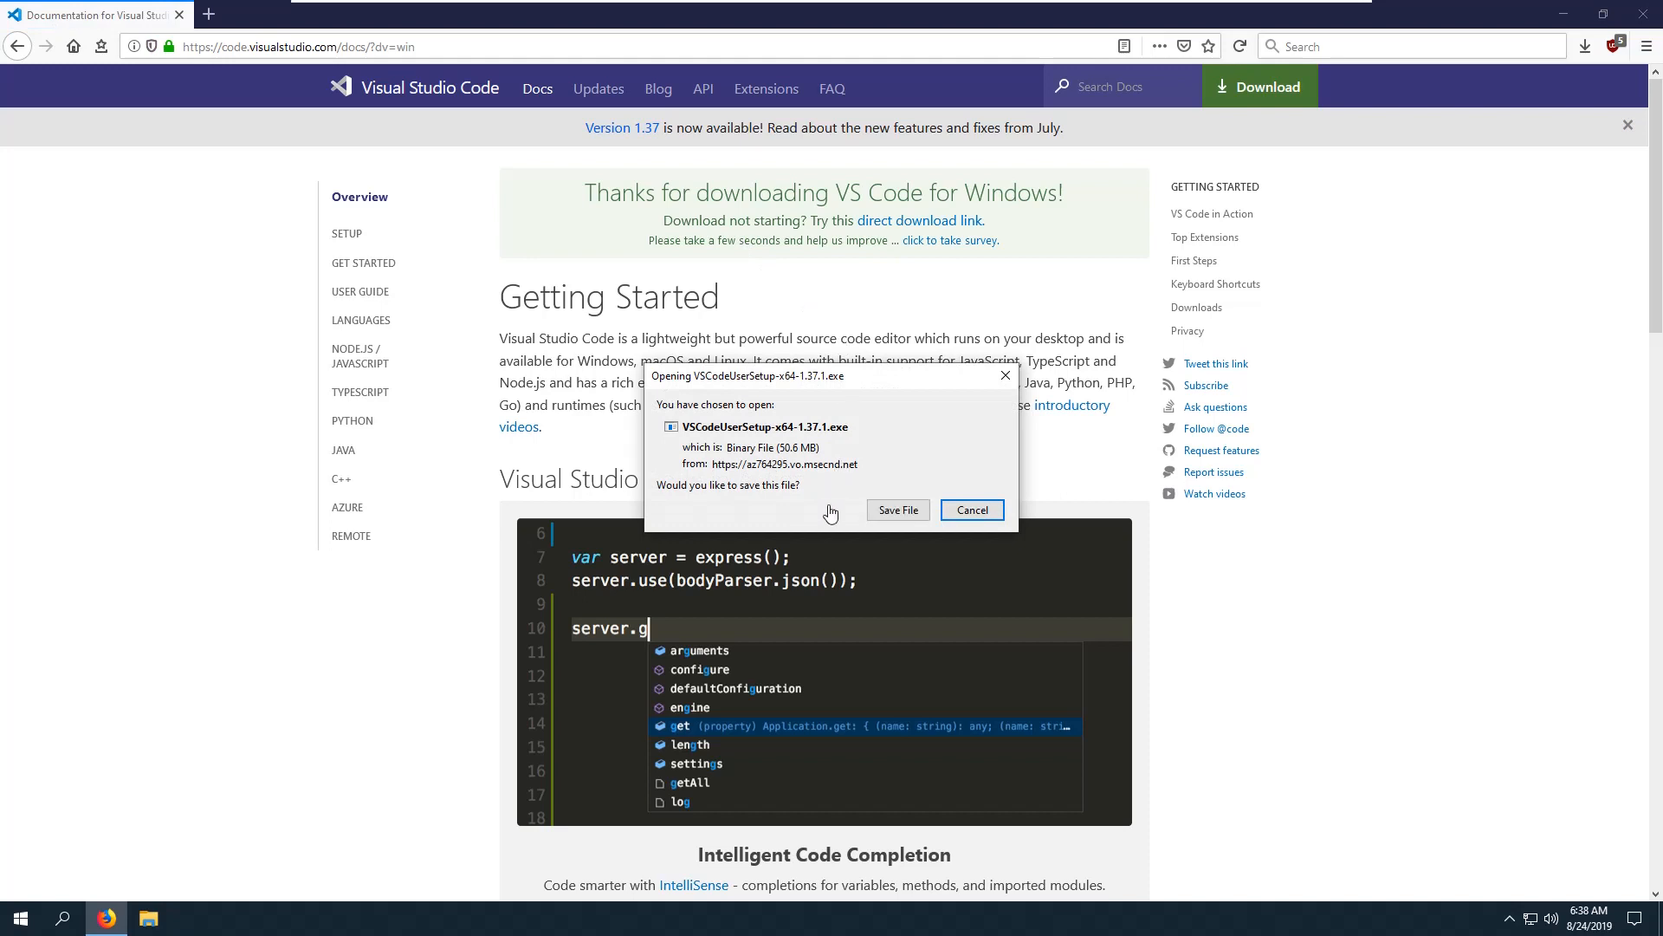
left_click(908, 513)
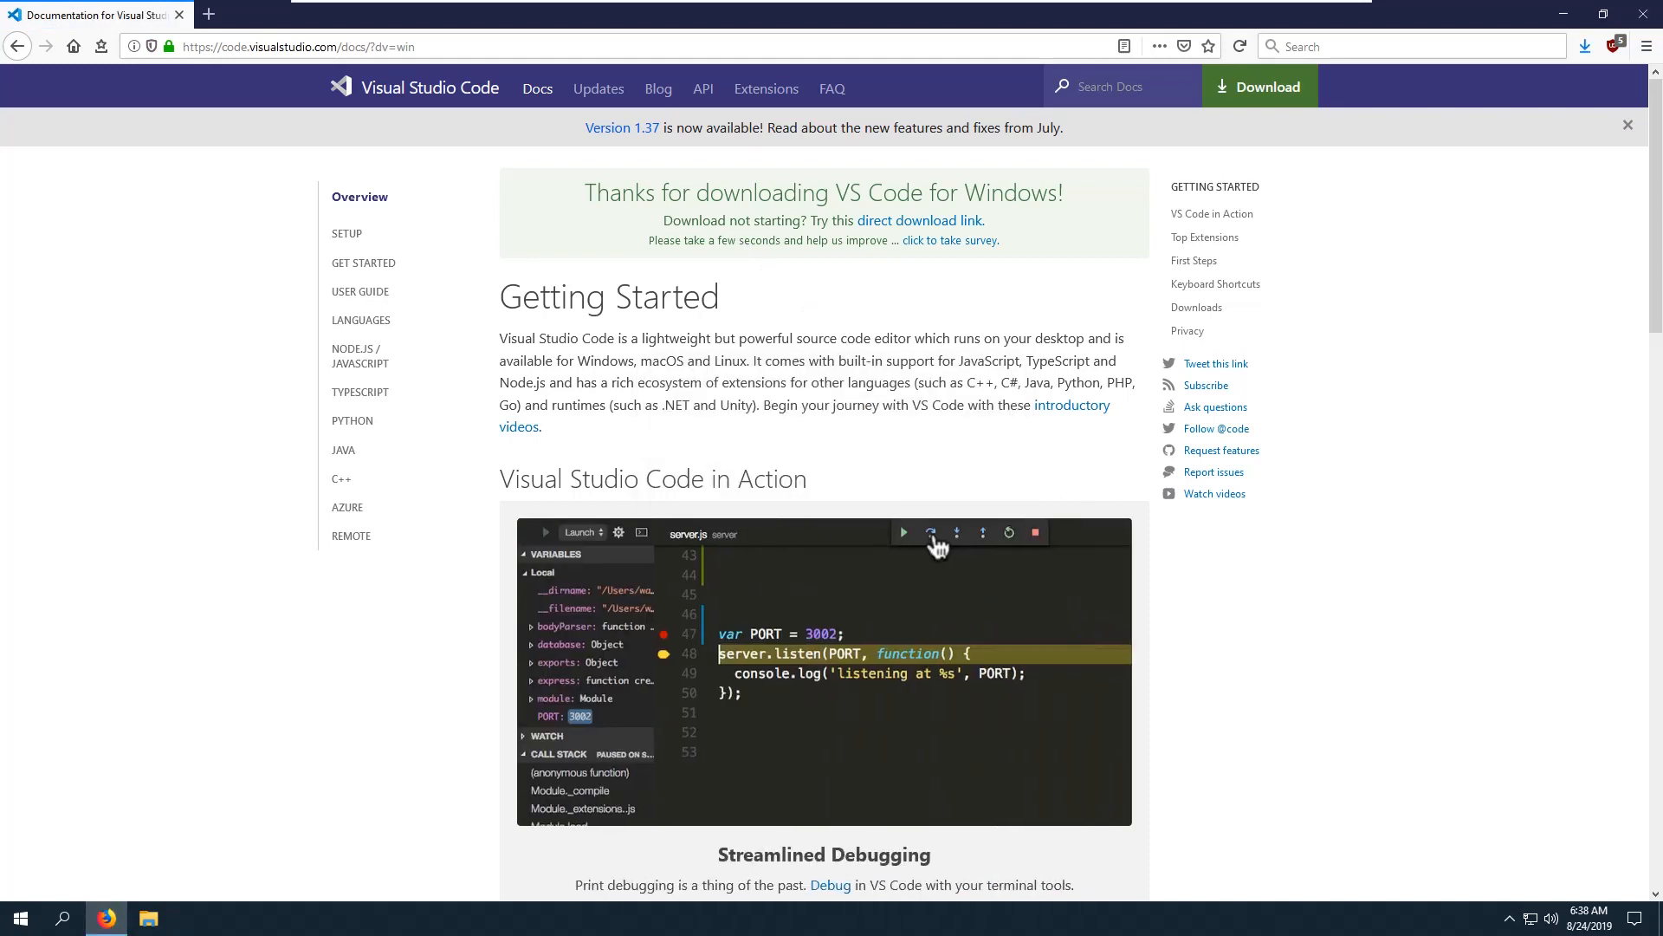
Open the folder containing the downloaded VSCodeUserSetup-x64-1.37.1 installer, run it, and minimize the browser and folder windows.
left_click(1577, 50)
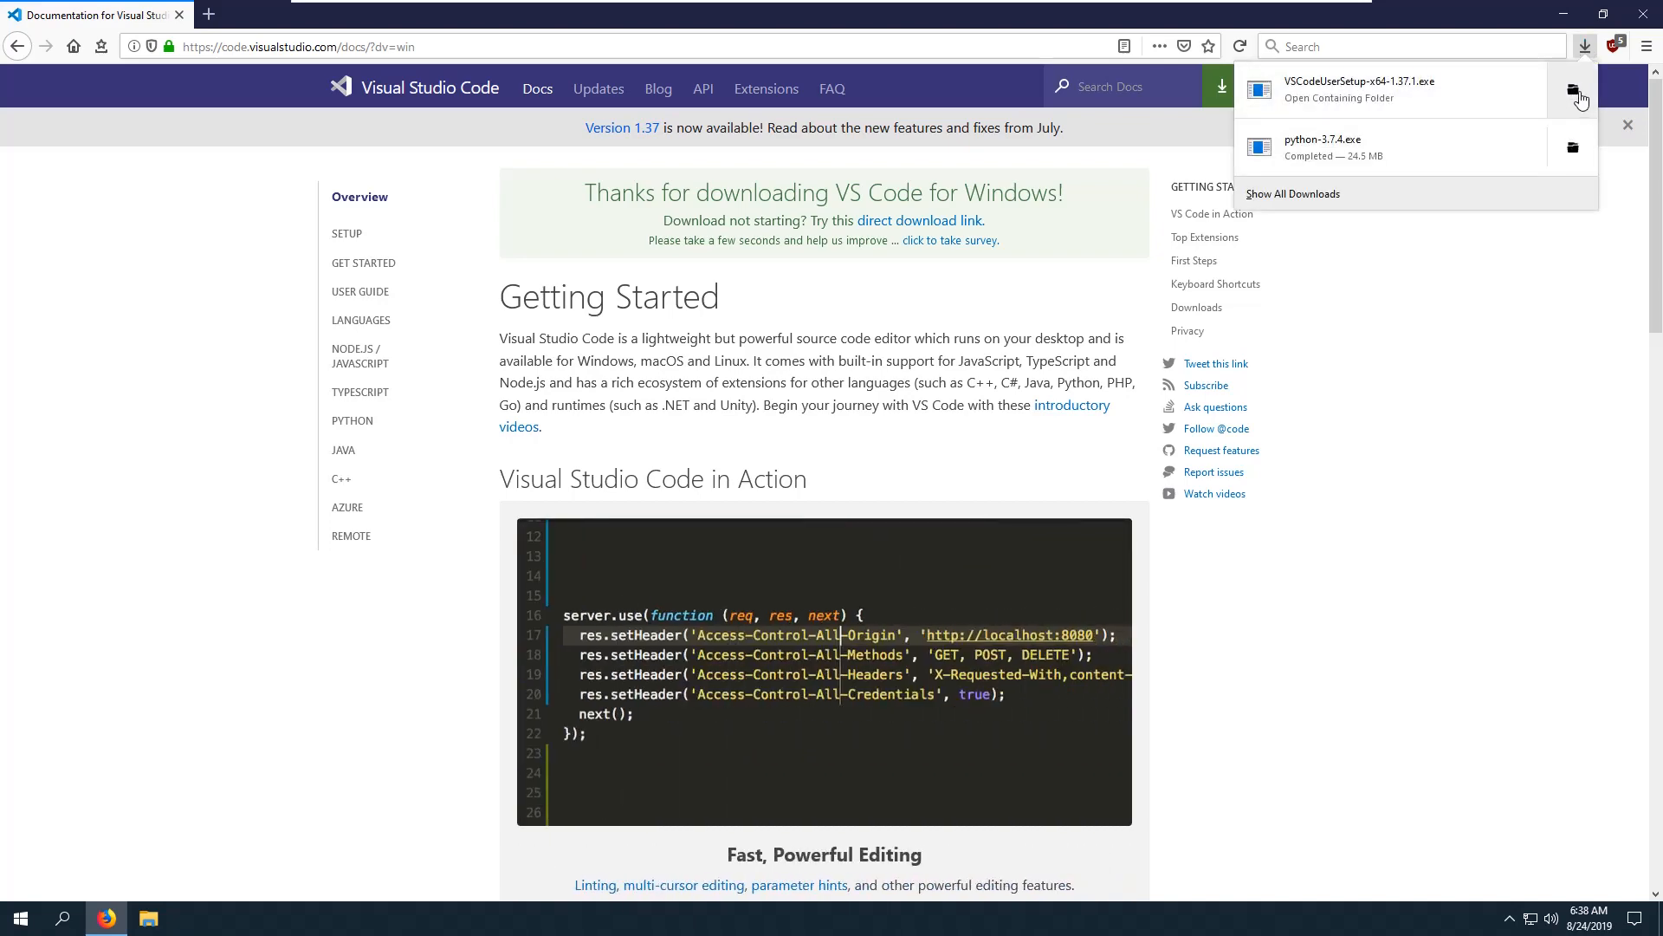
left_click(1580, 97)
left_click(1570, 16)
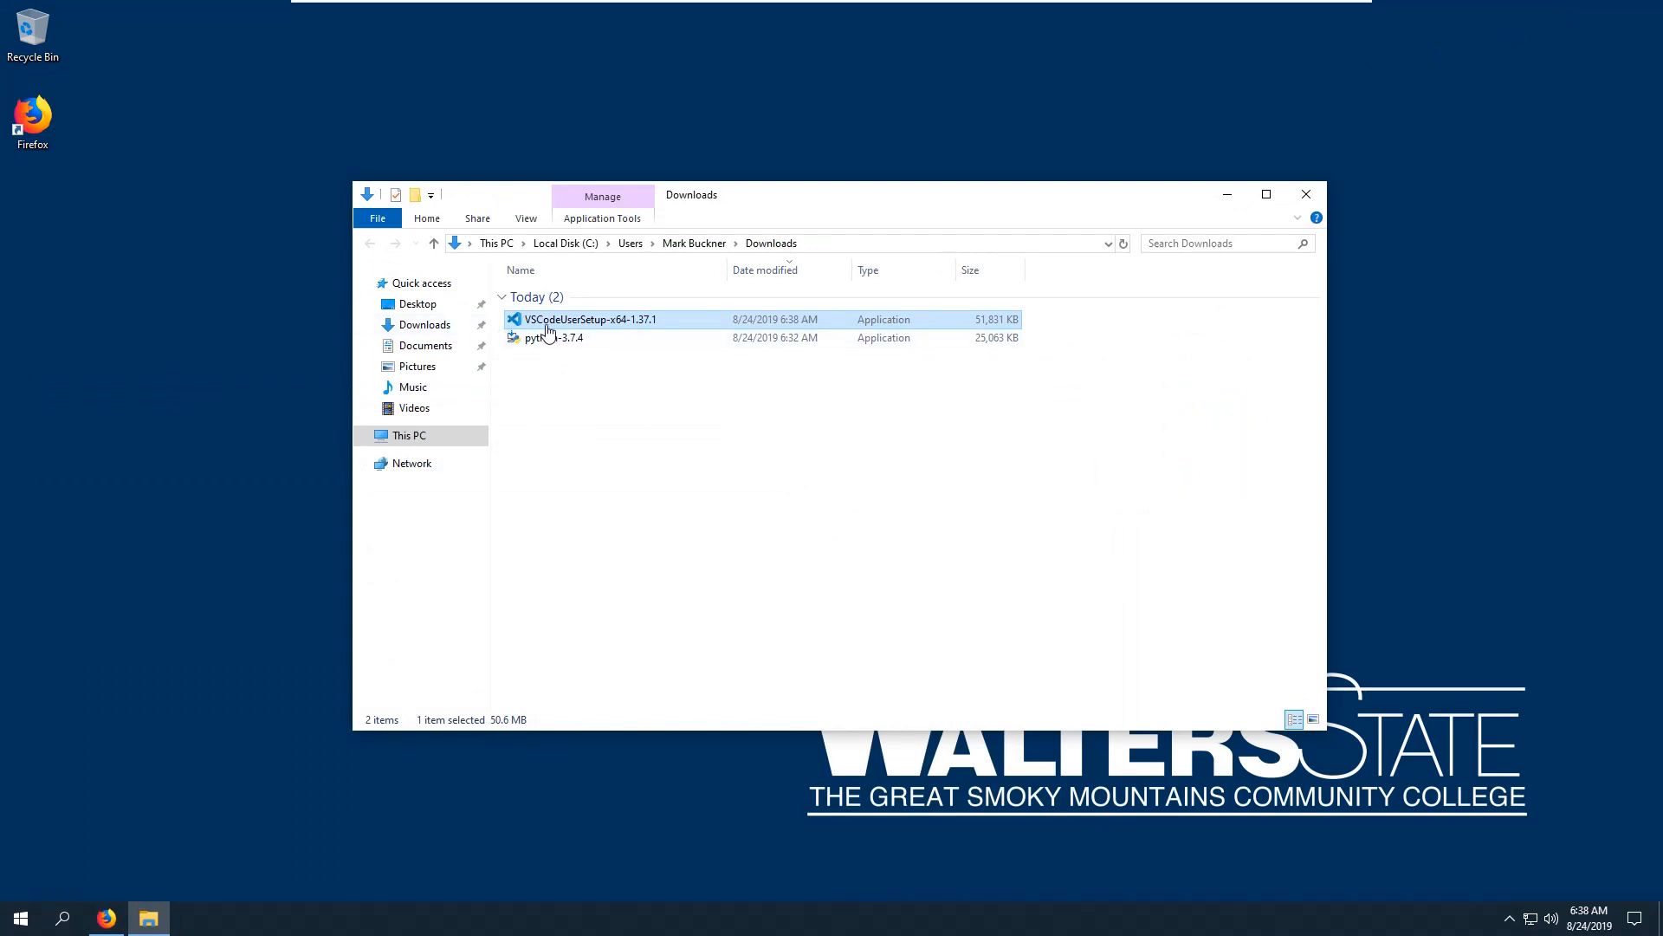
double_click(547, 329)
double_click(546, 330)
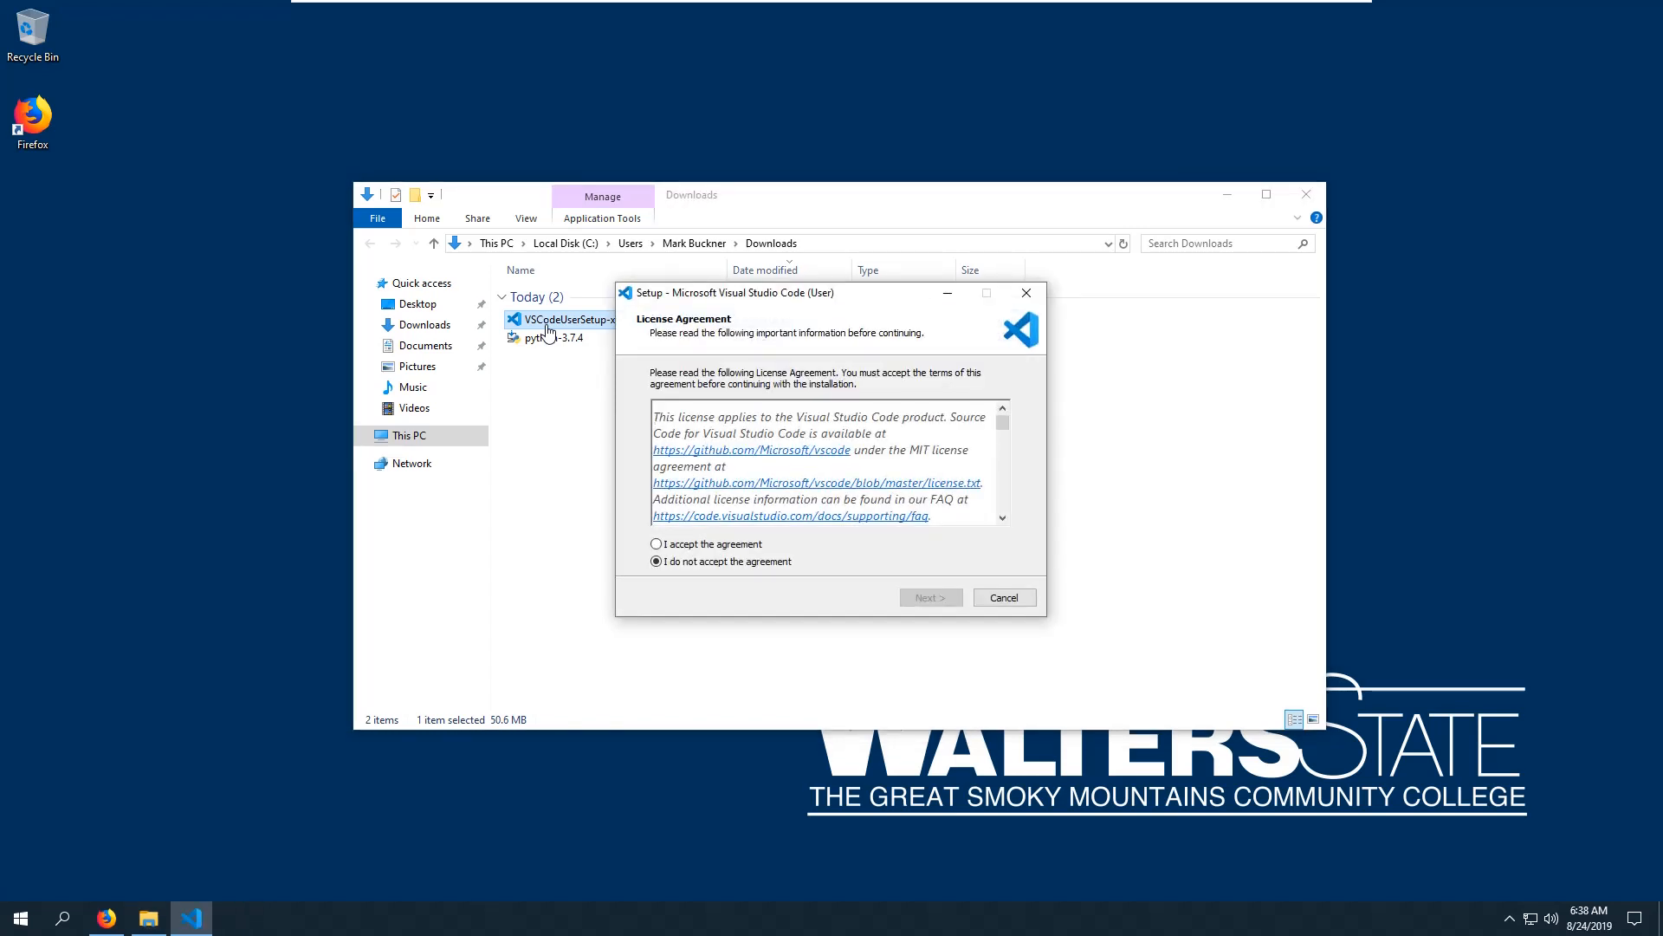
left_click(1227, 194)
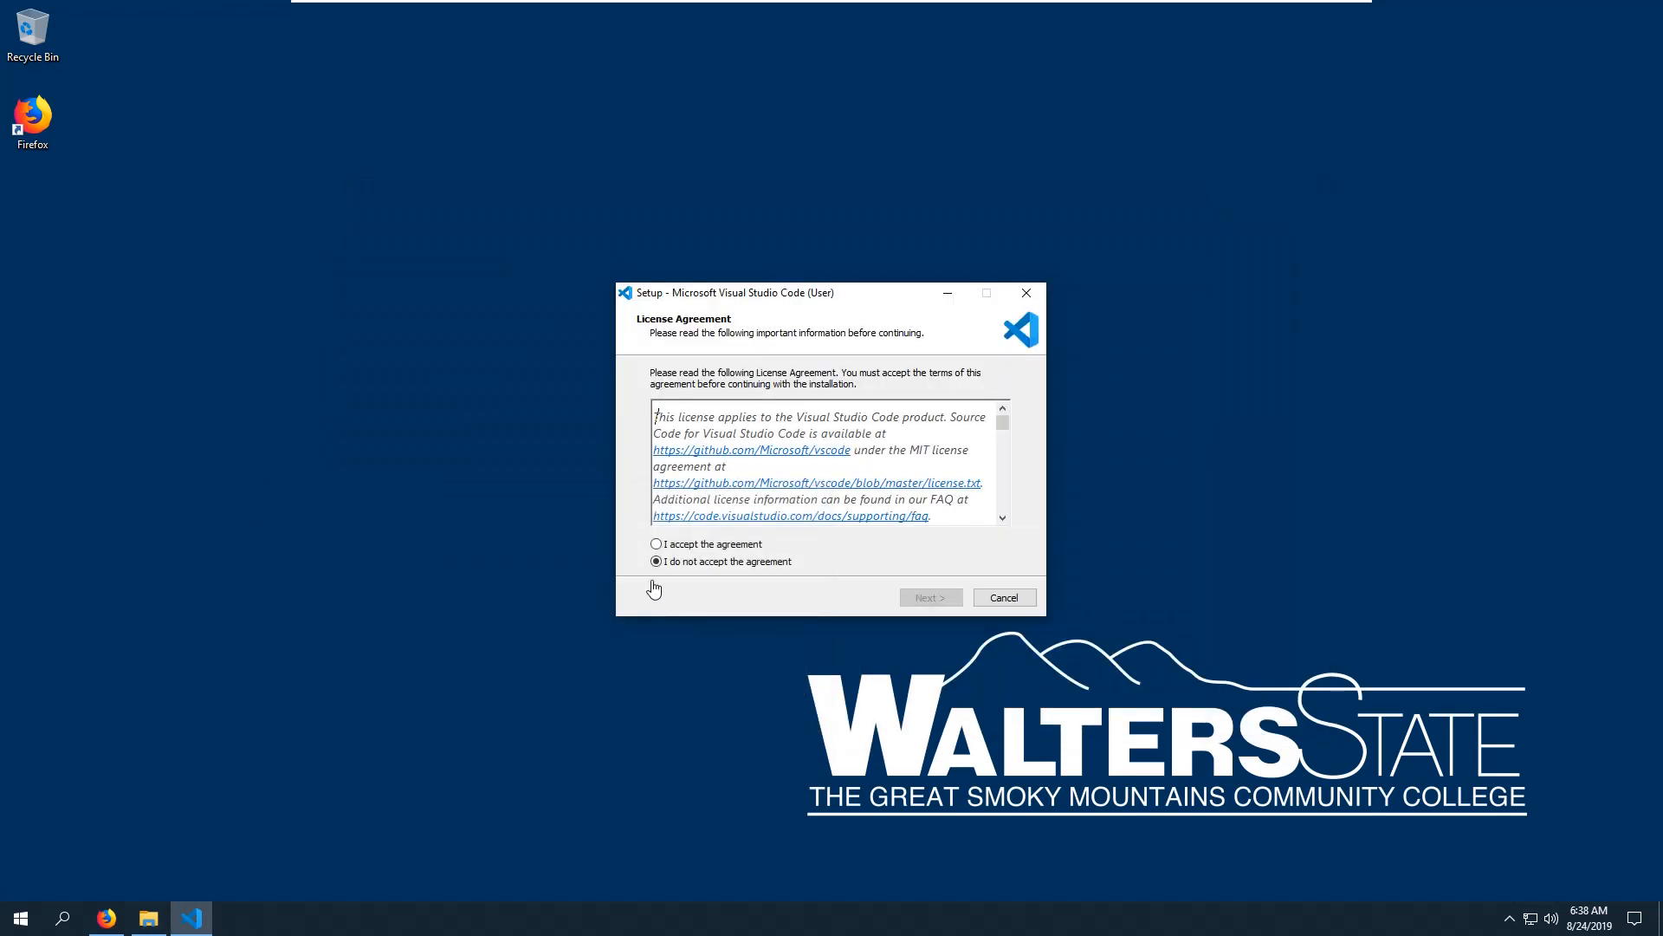
Accept the license and install Visual Studio Code with the default folders and Add to PATH, finishing setup with Launch Visual Studio Code enabled.
left_click(657, 545)
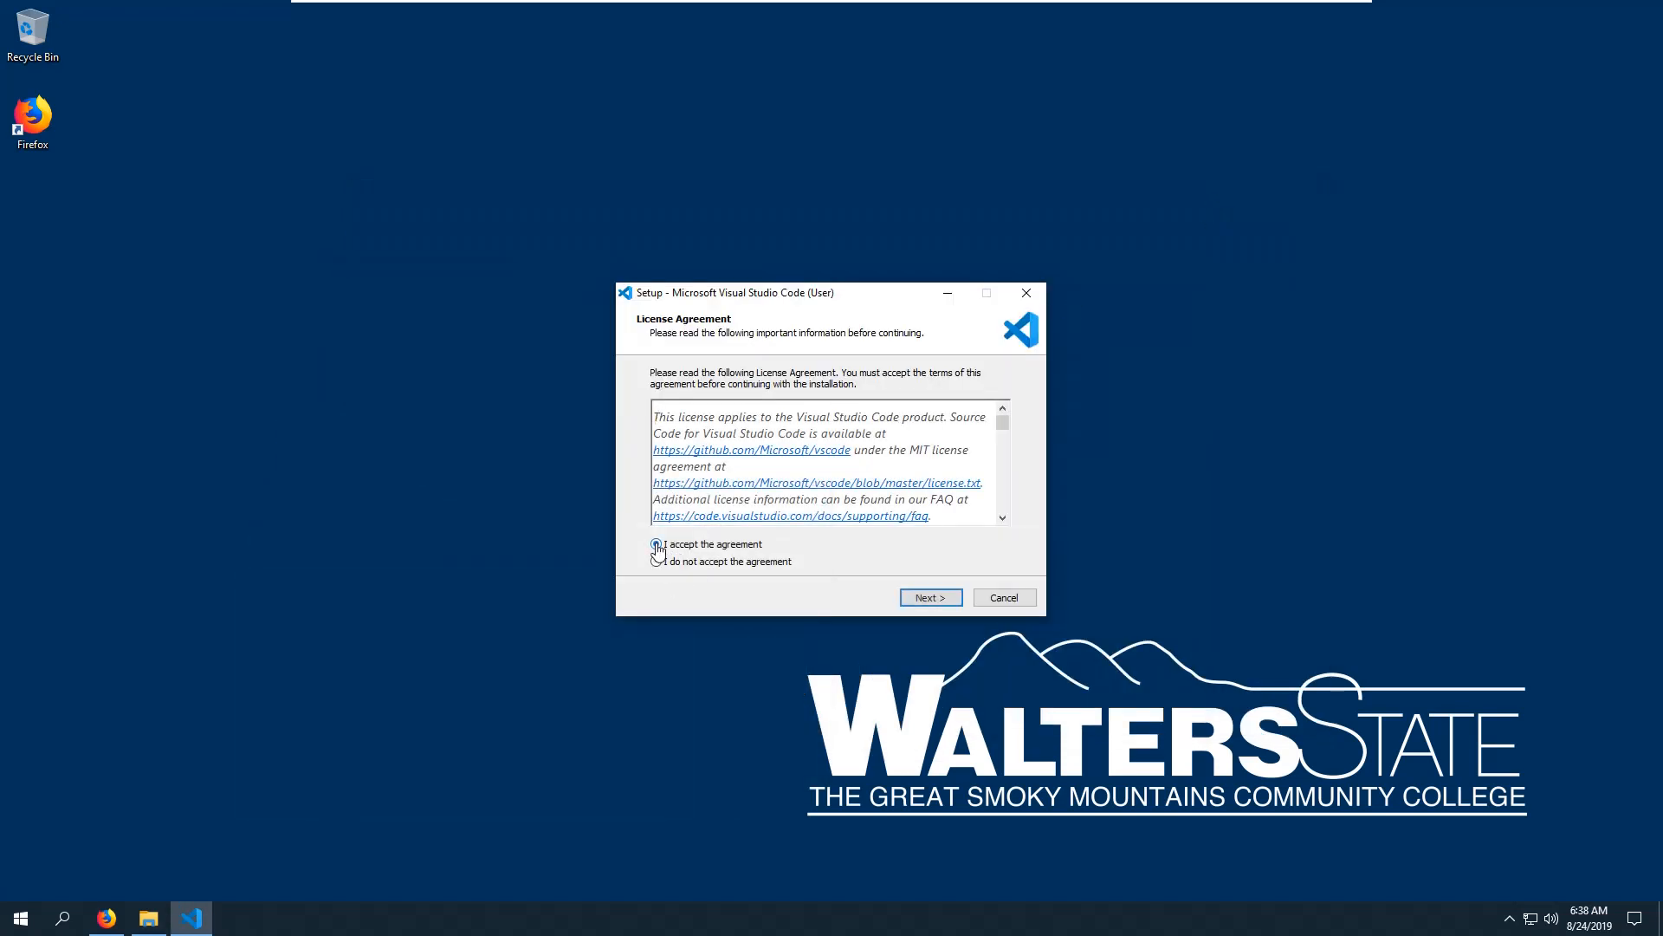
left_click(927, 600)
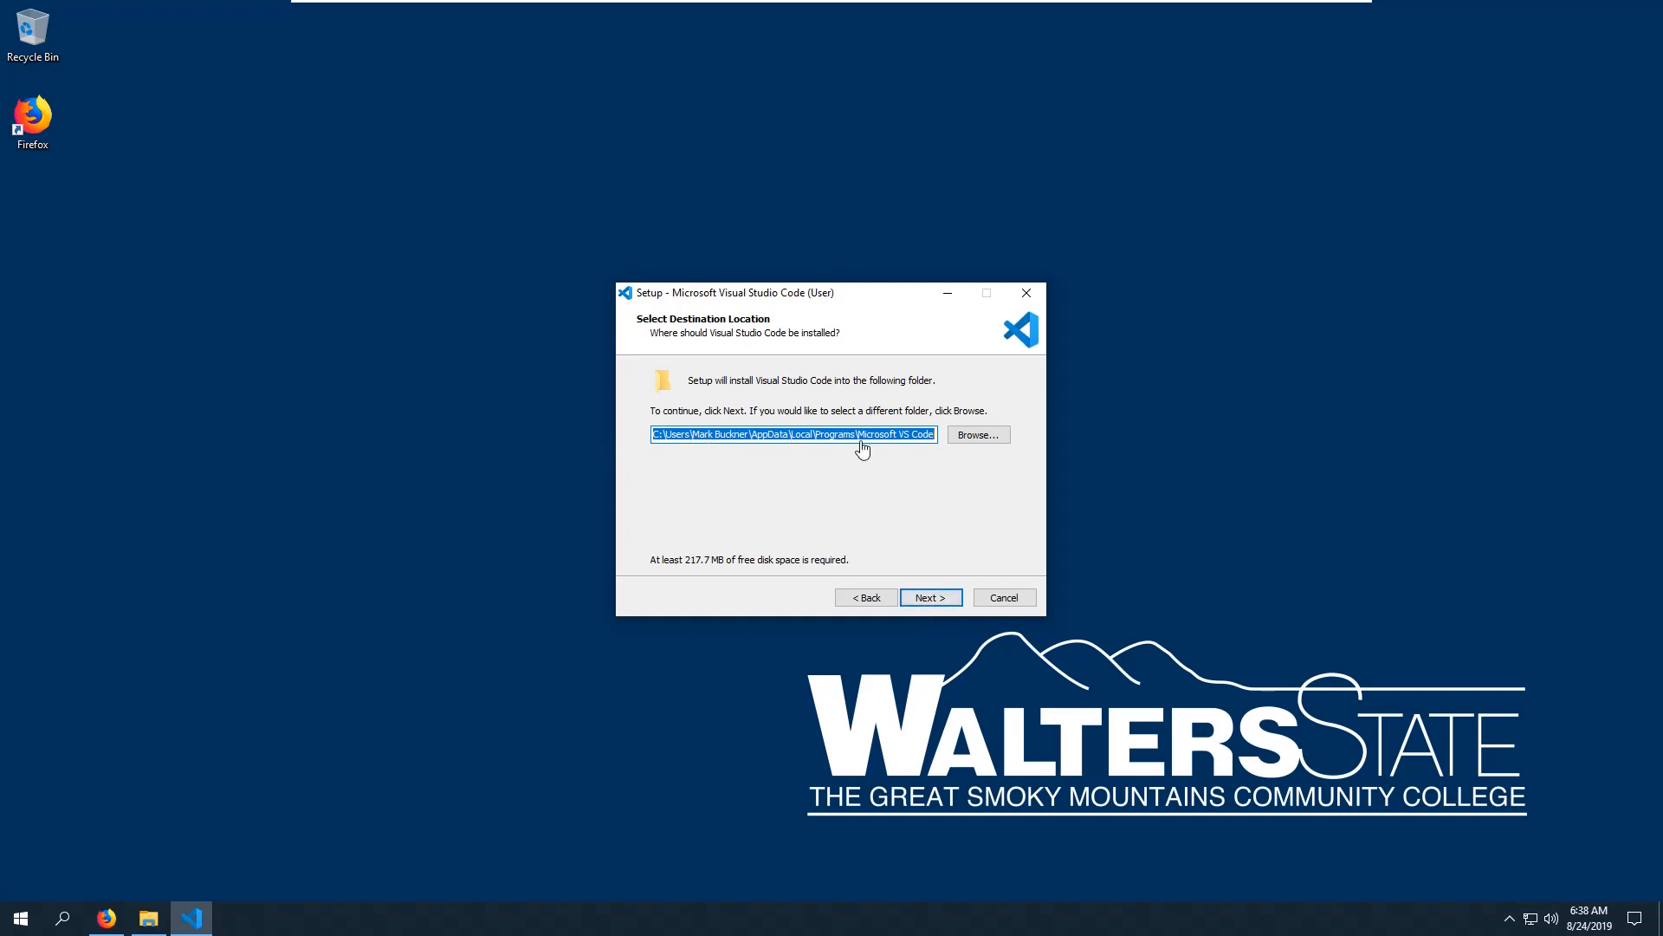
left_click(926, 600)
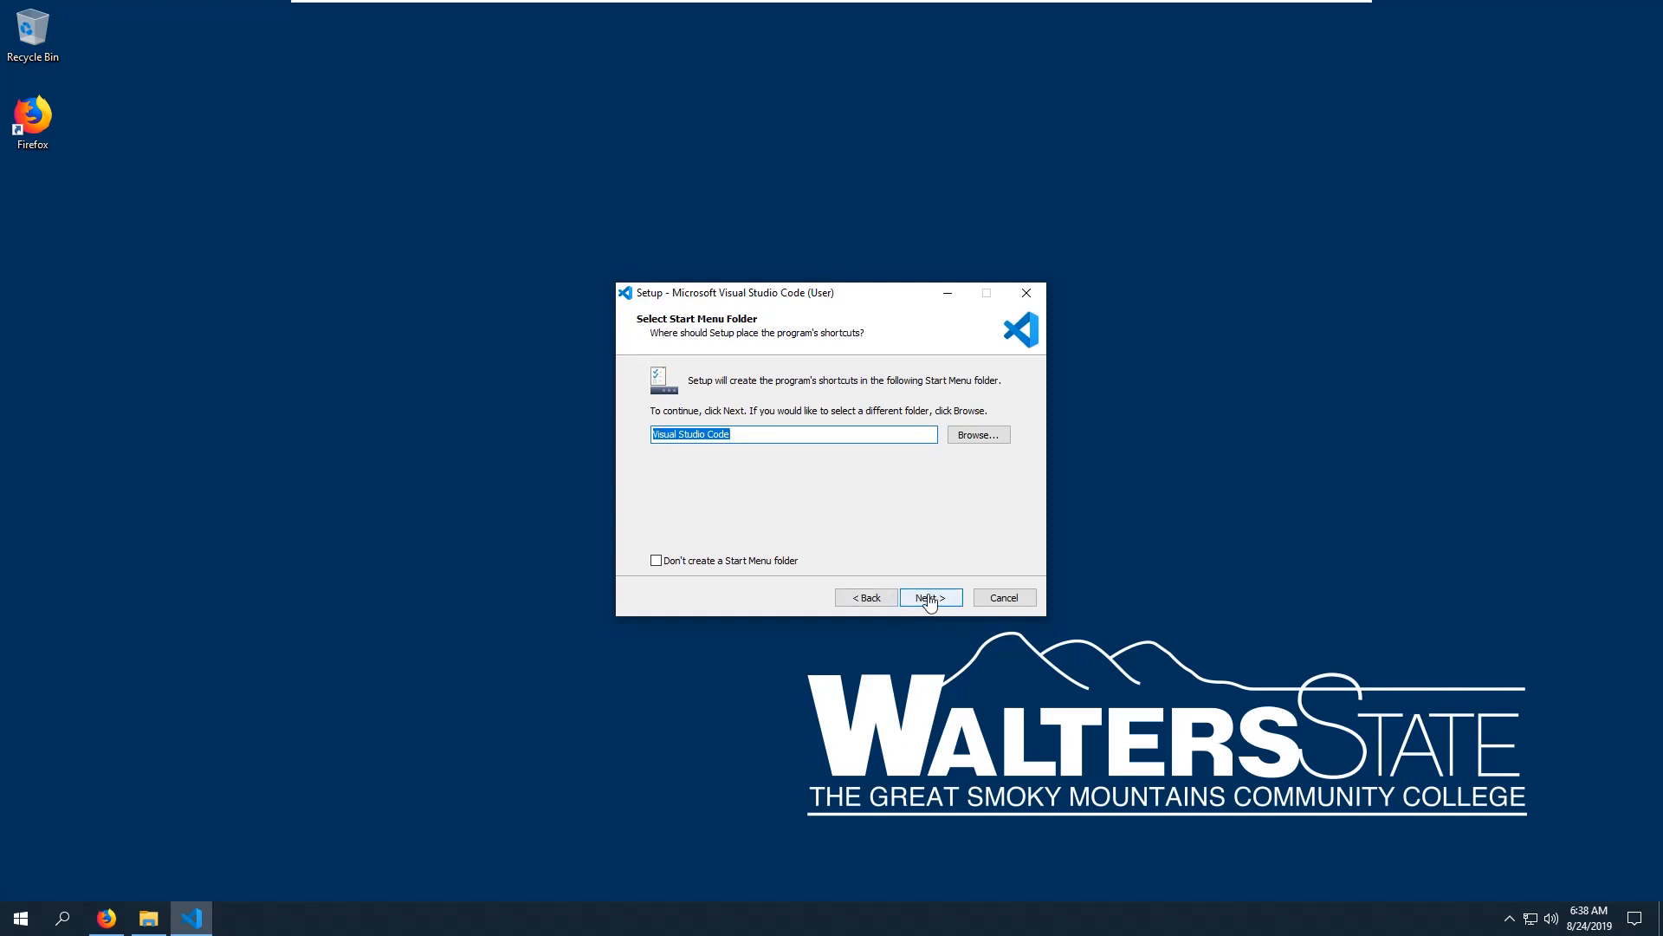
left_click(928, 600)
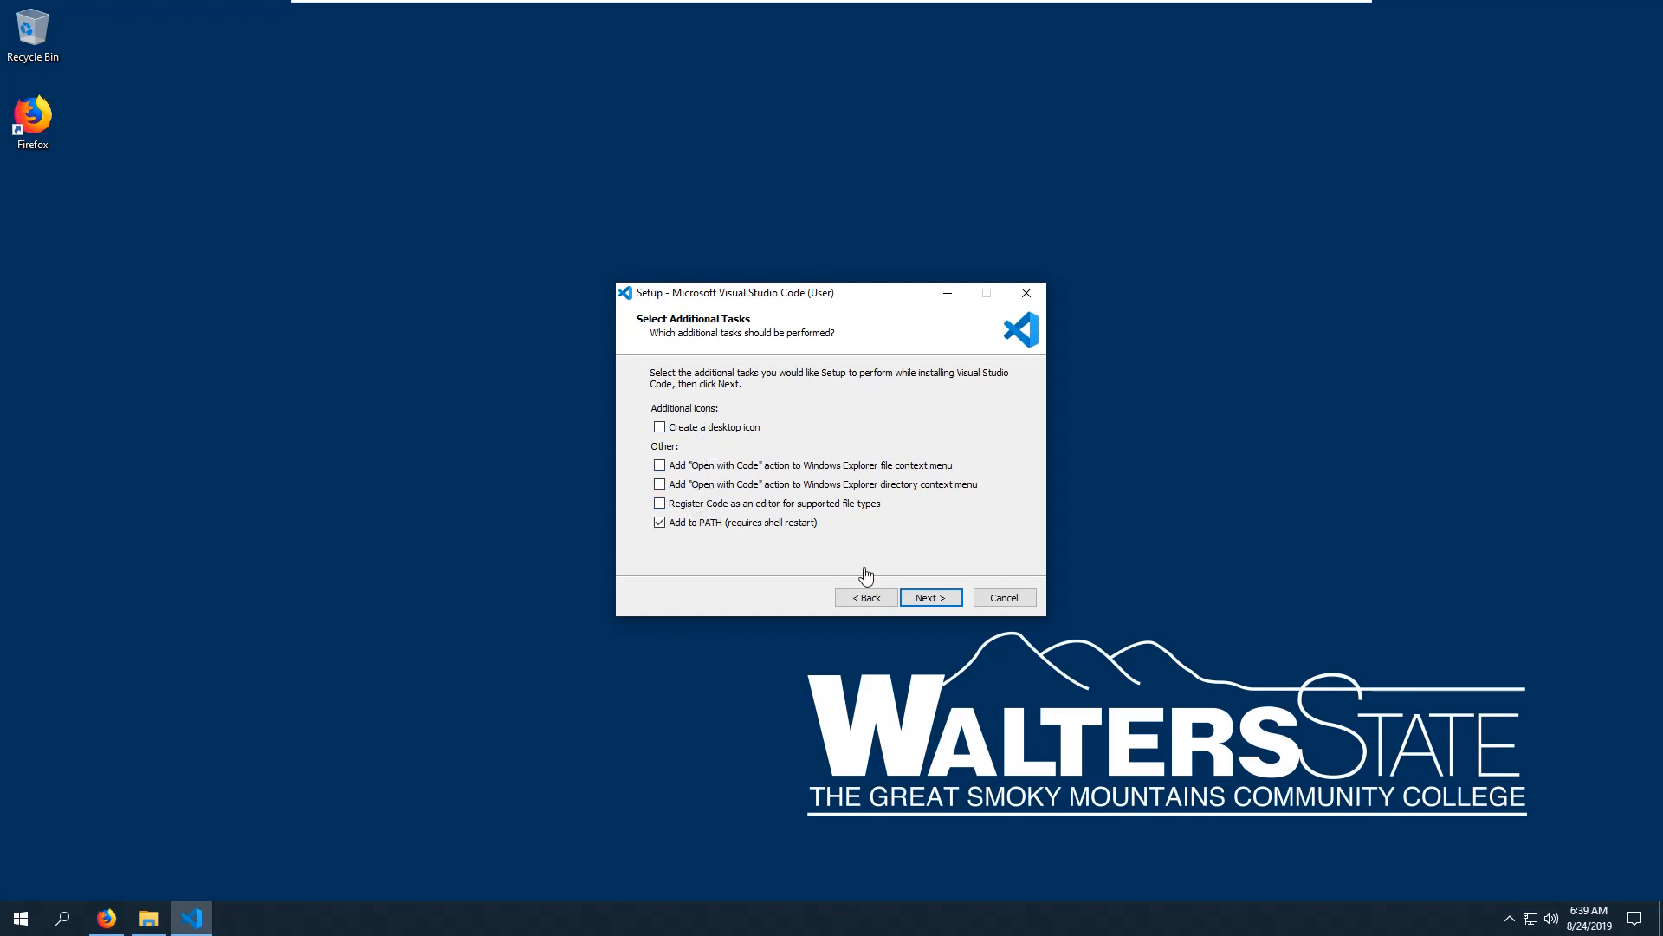
left_click(923, 606)
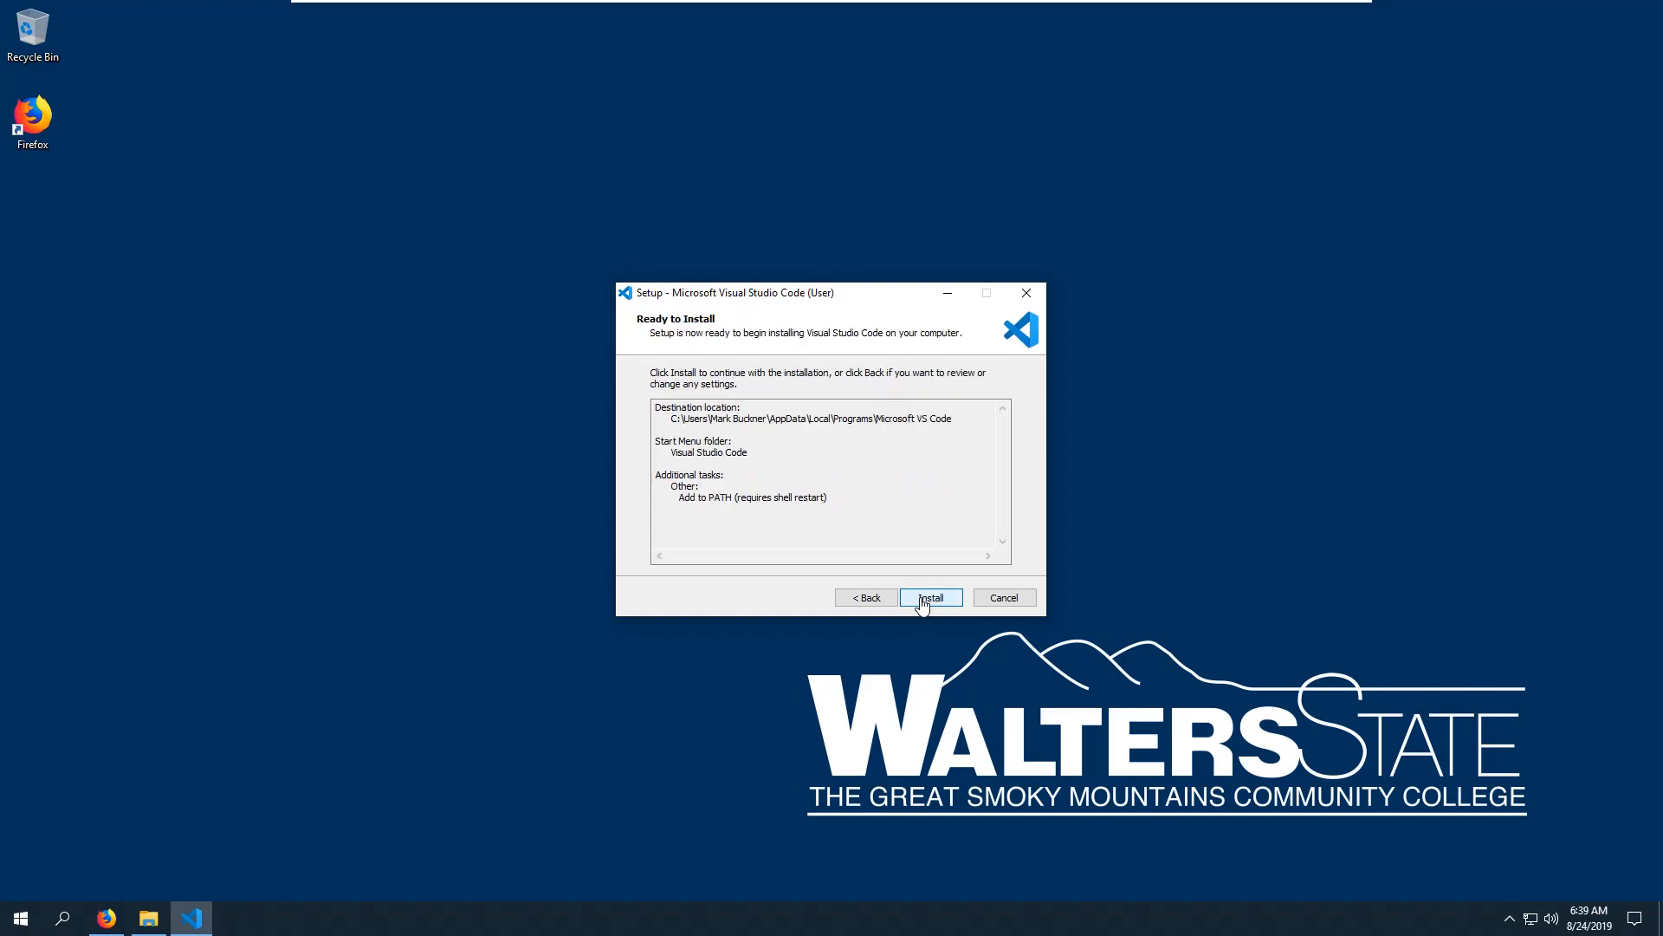
left_click(923, 607)
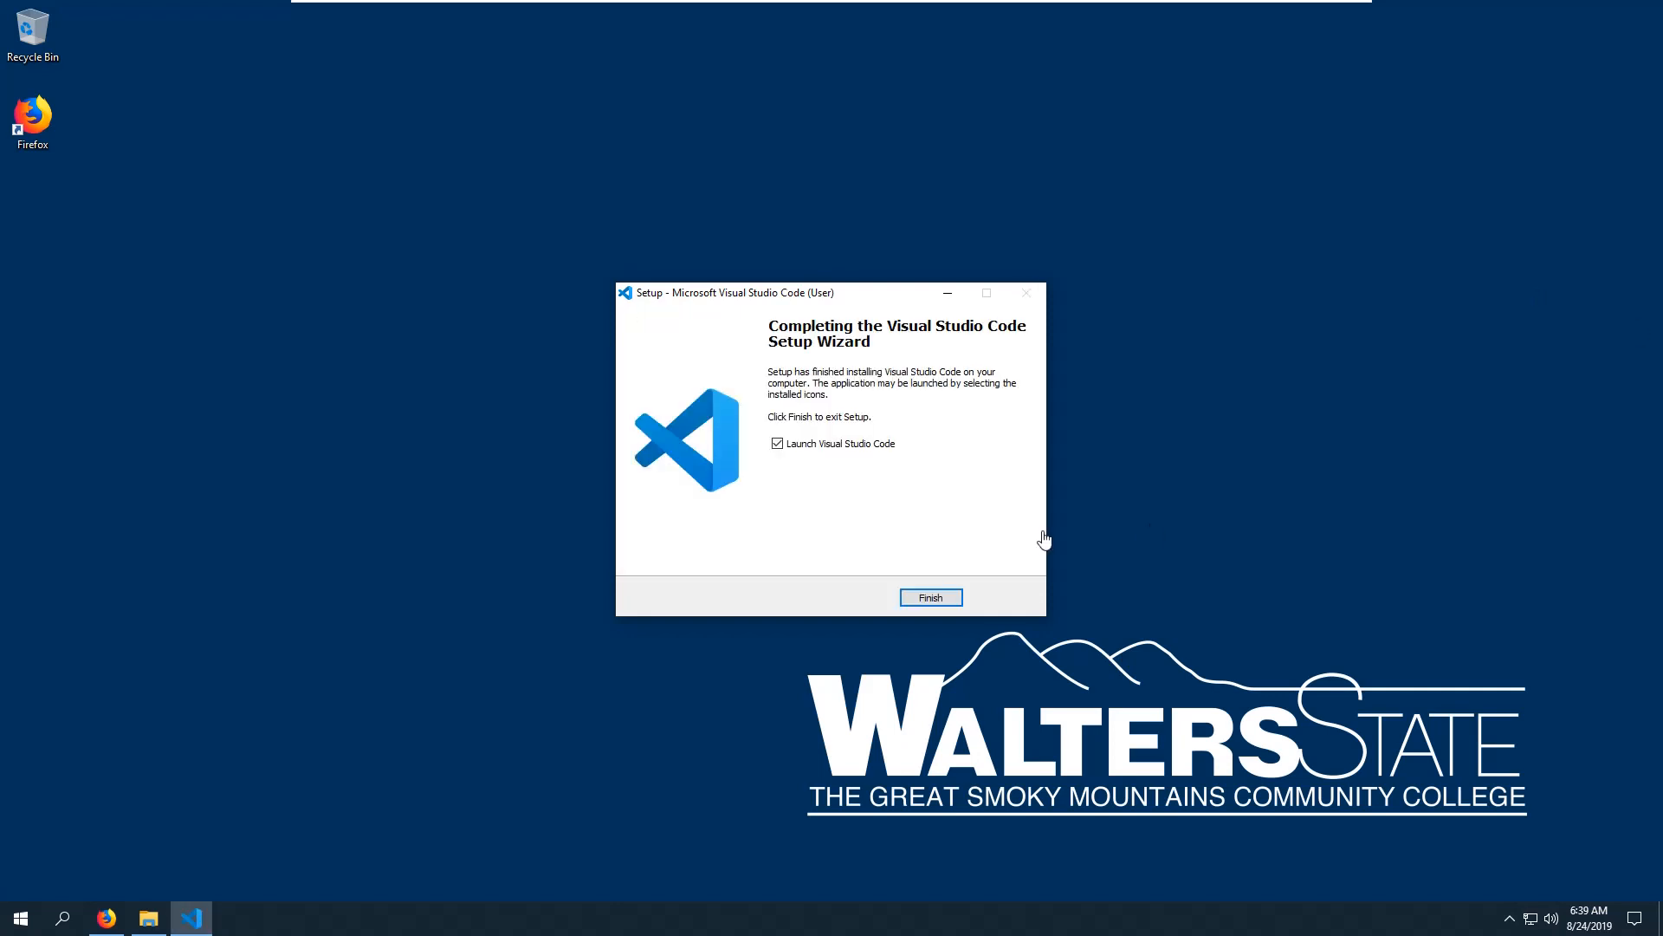
left_click_drag(700, 301, 627, 273)
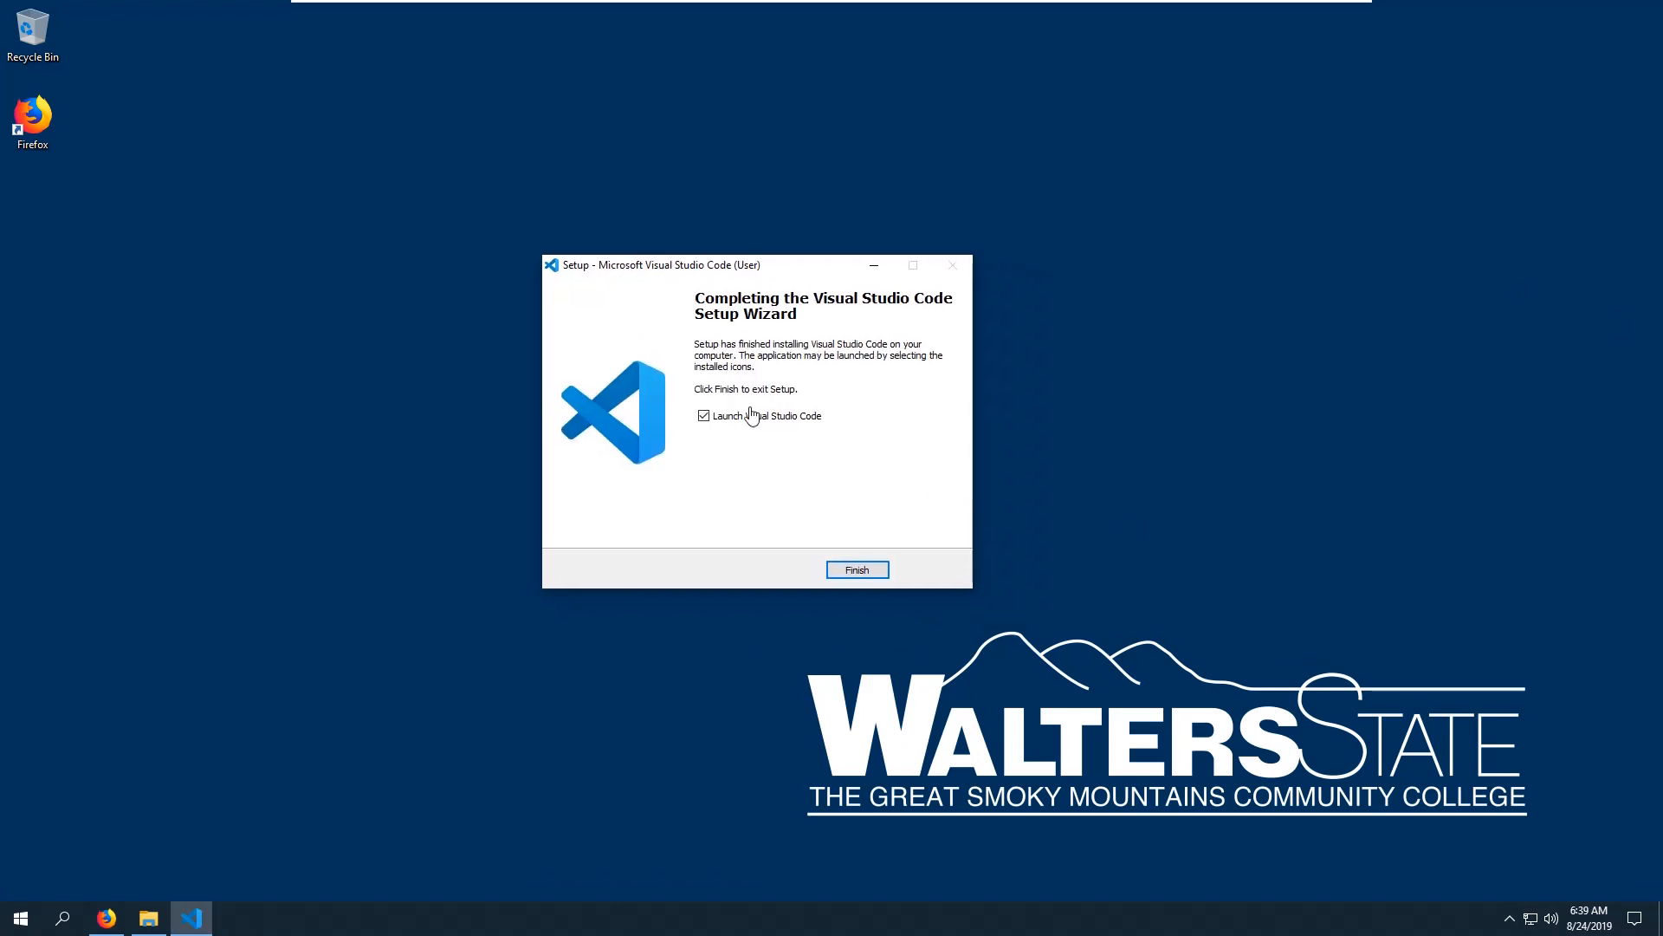
left_click(872, 575)
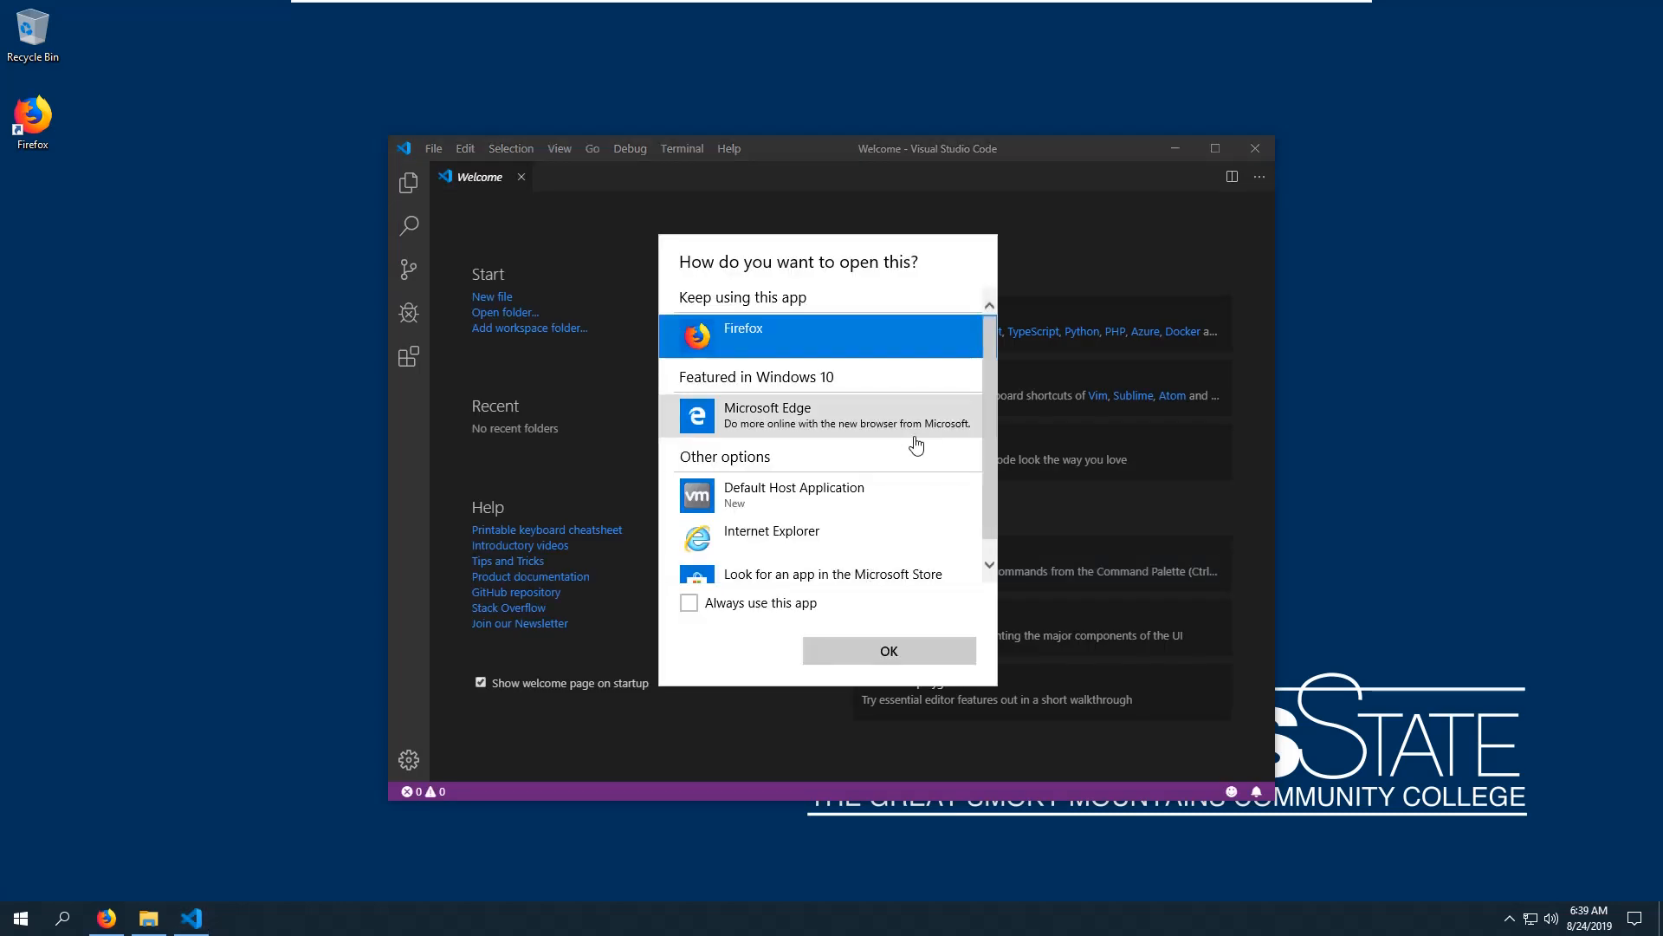
Choose to always open web links with Firefox, minimize the browser, then maximize Visual Studio Code and dismiss its usage-data notification.
left_click(690, 604)
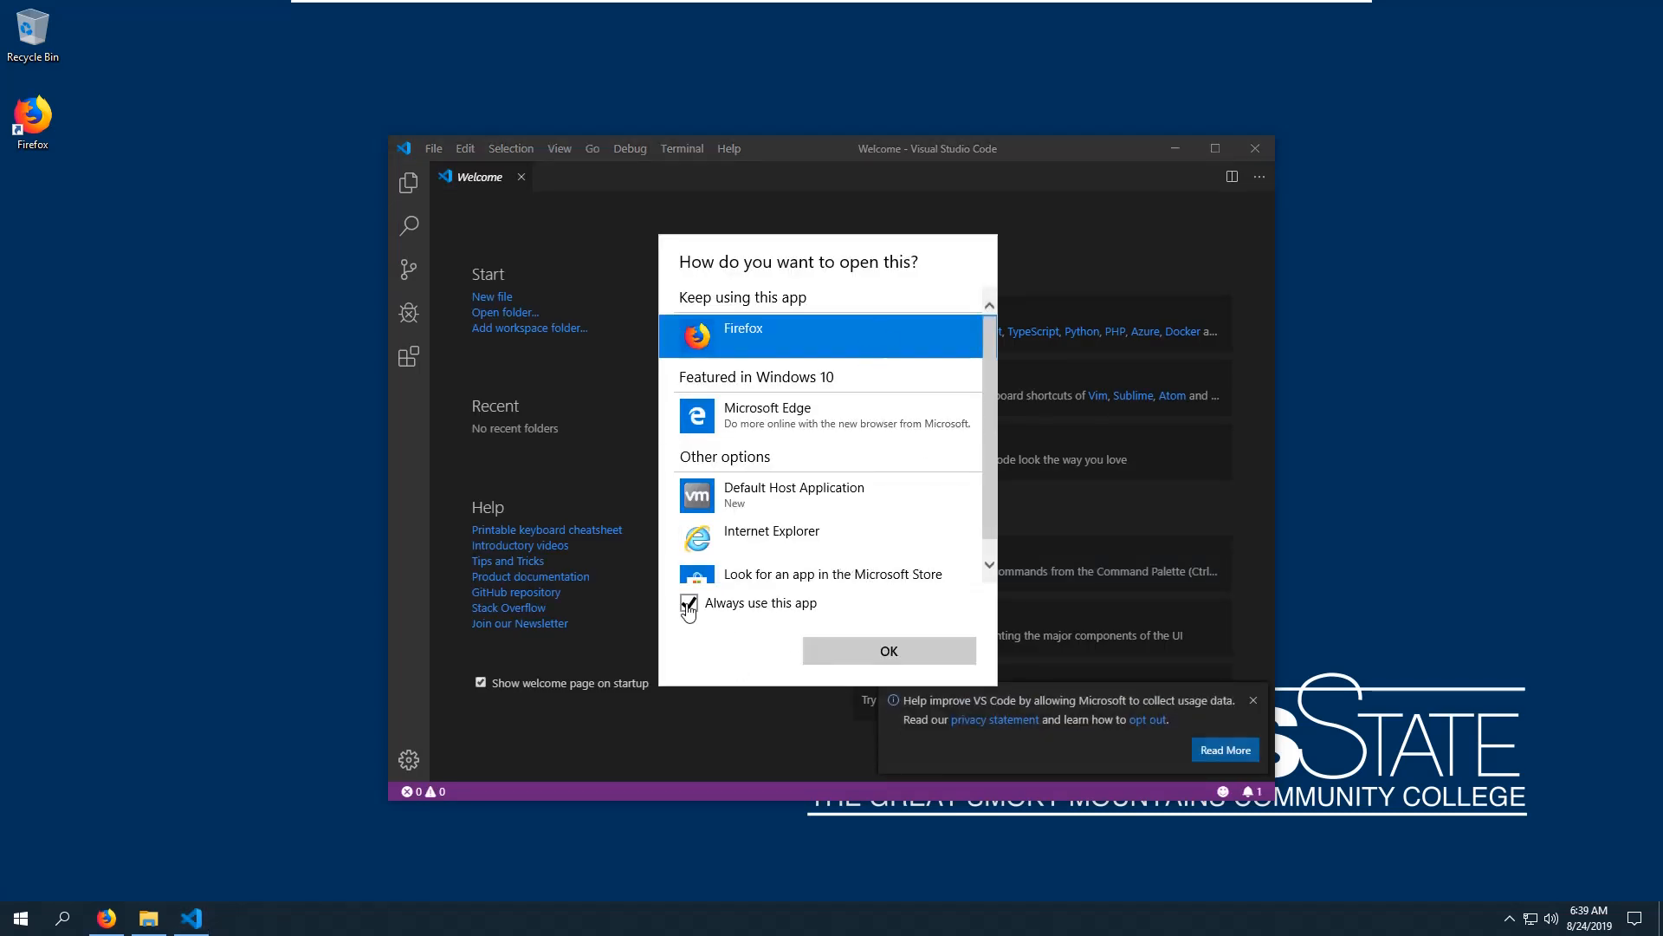
left_click(857, 657)
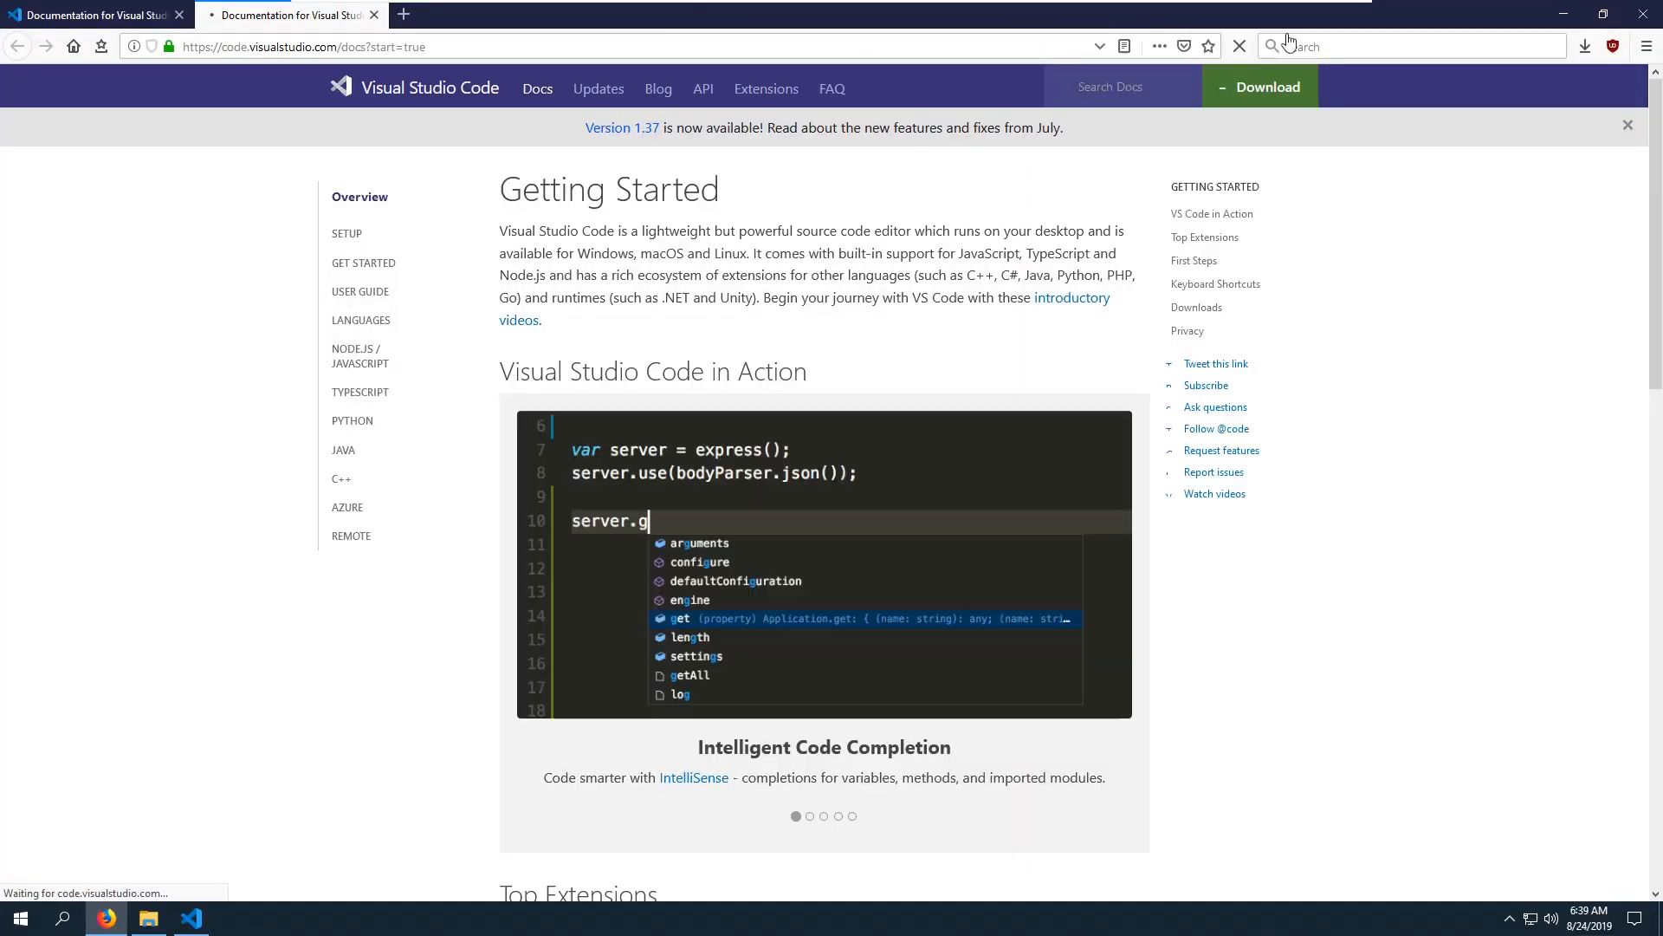
left_click(1562, 18)
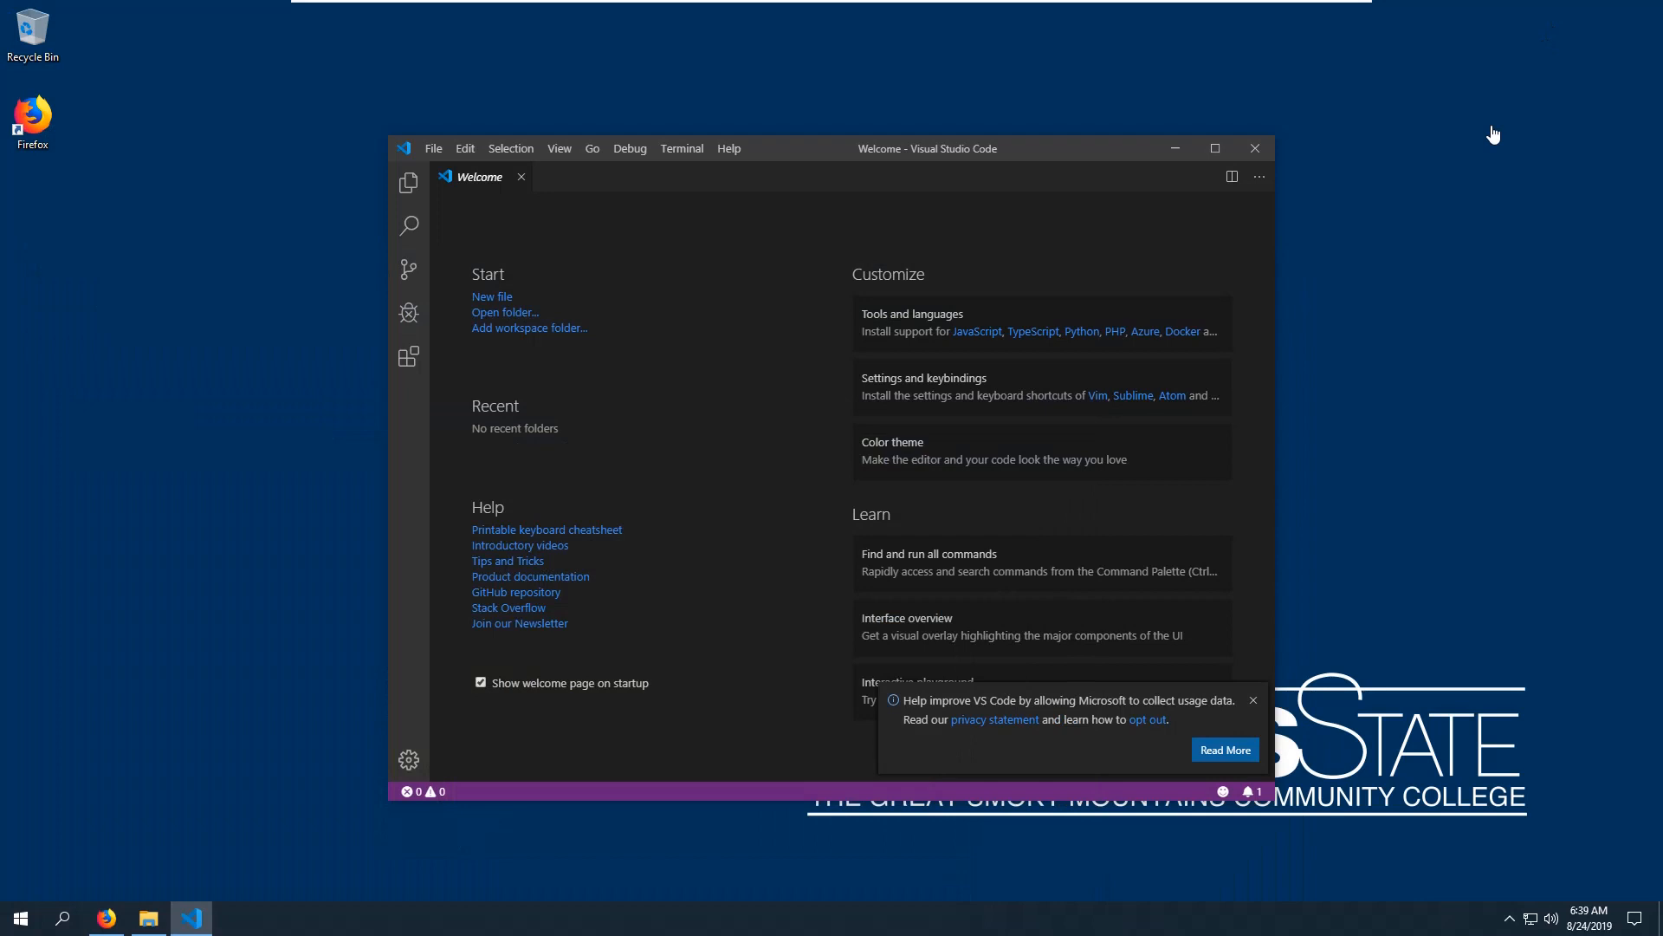
left_click(1215, 149)
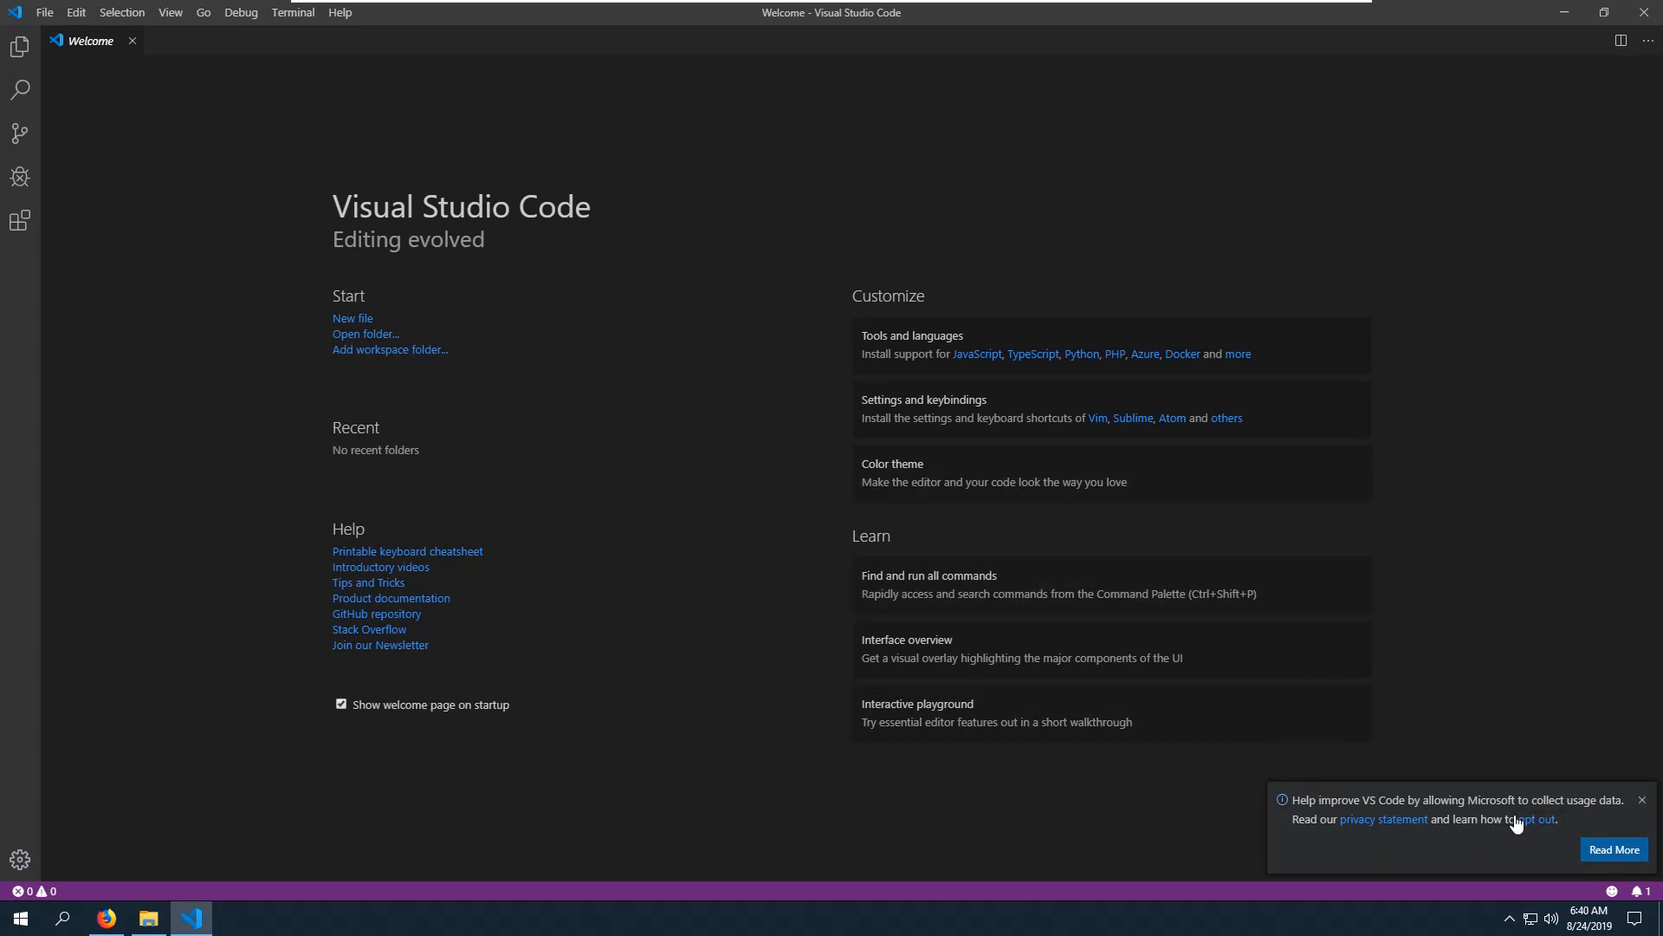
left_click(1643, 801)
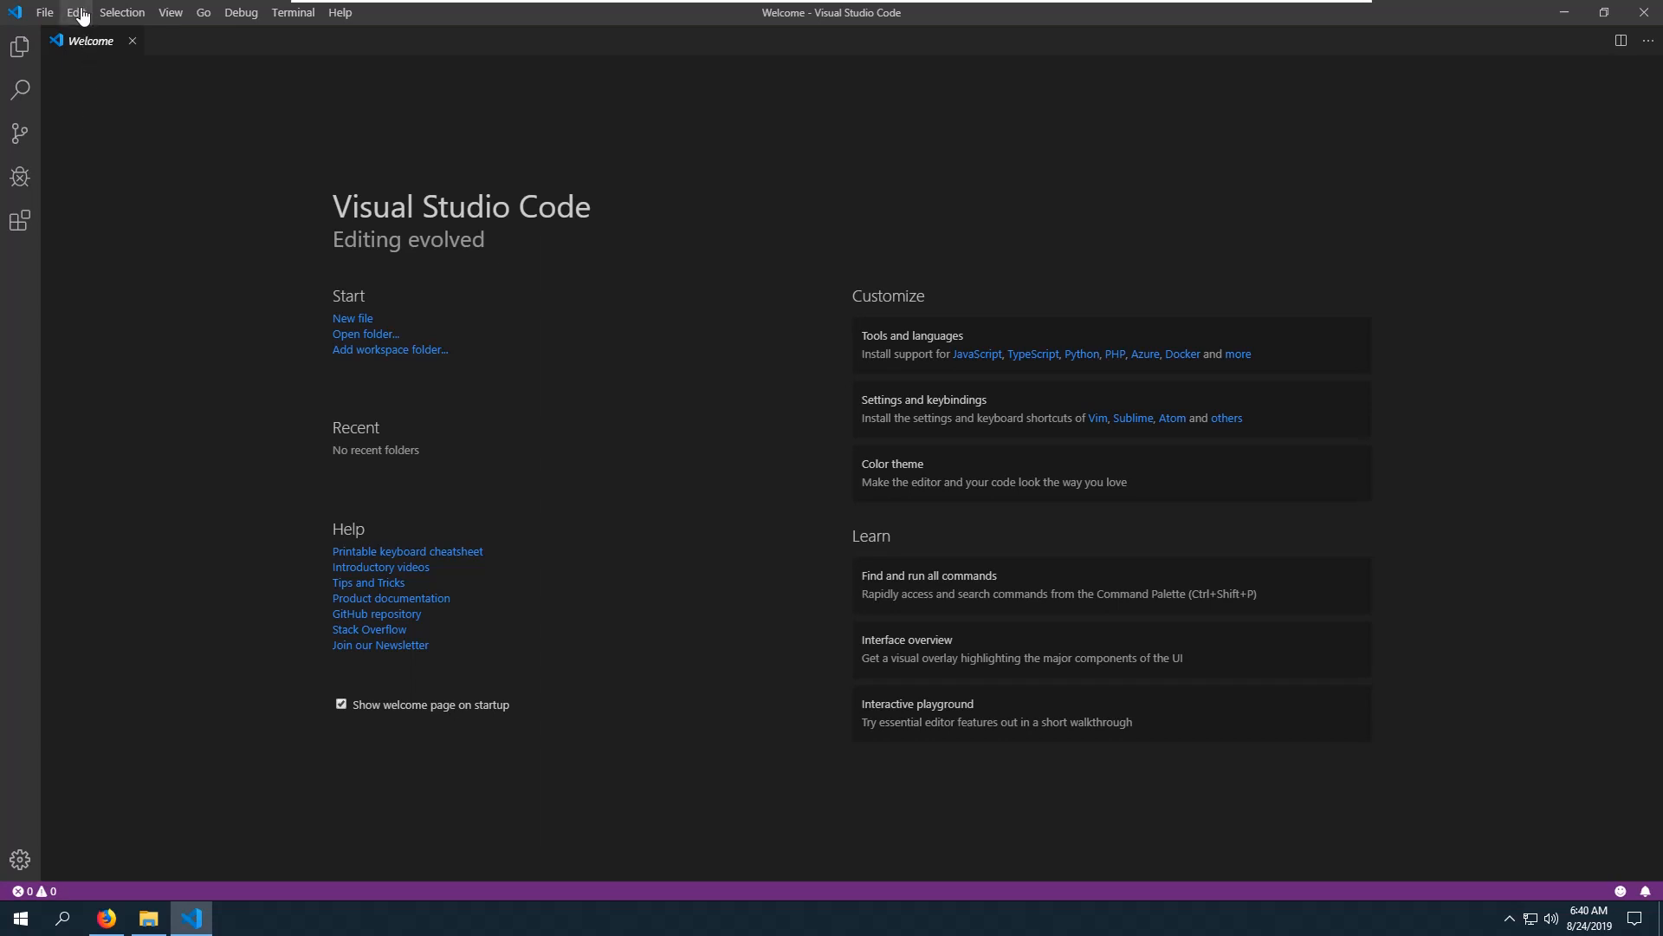
Search the Visual Studio Code extension marketplace for "Python" and install Microsoft's Python extension.
left_click(159, 16)
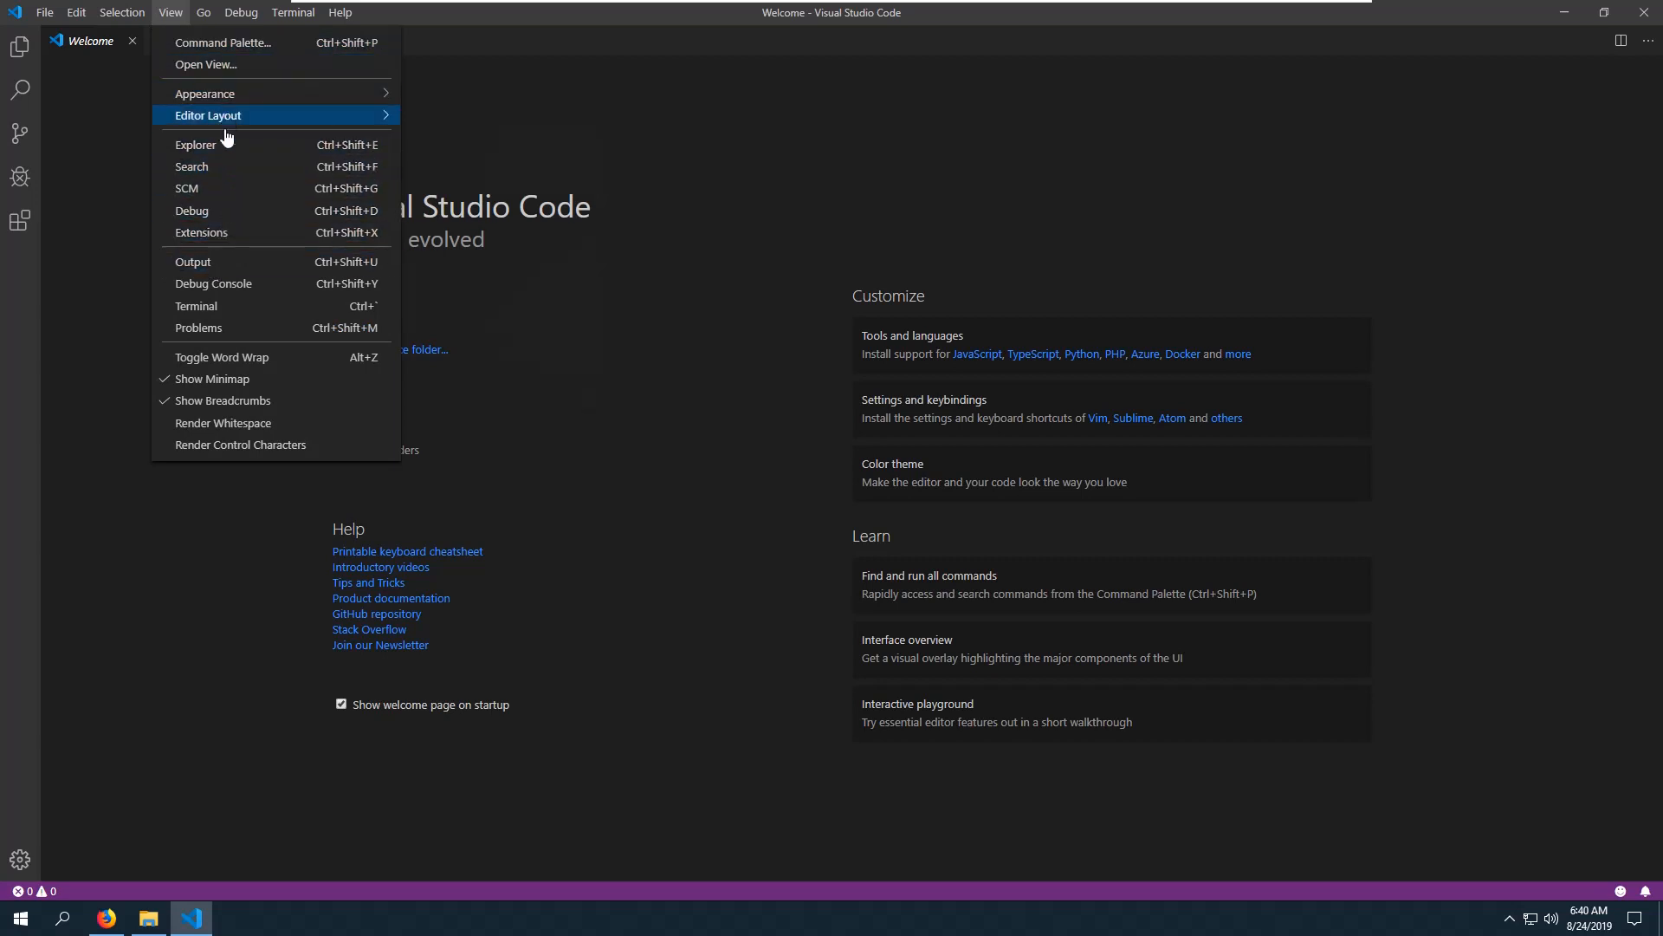
left_click(219, 236)
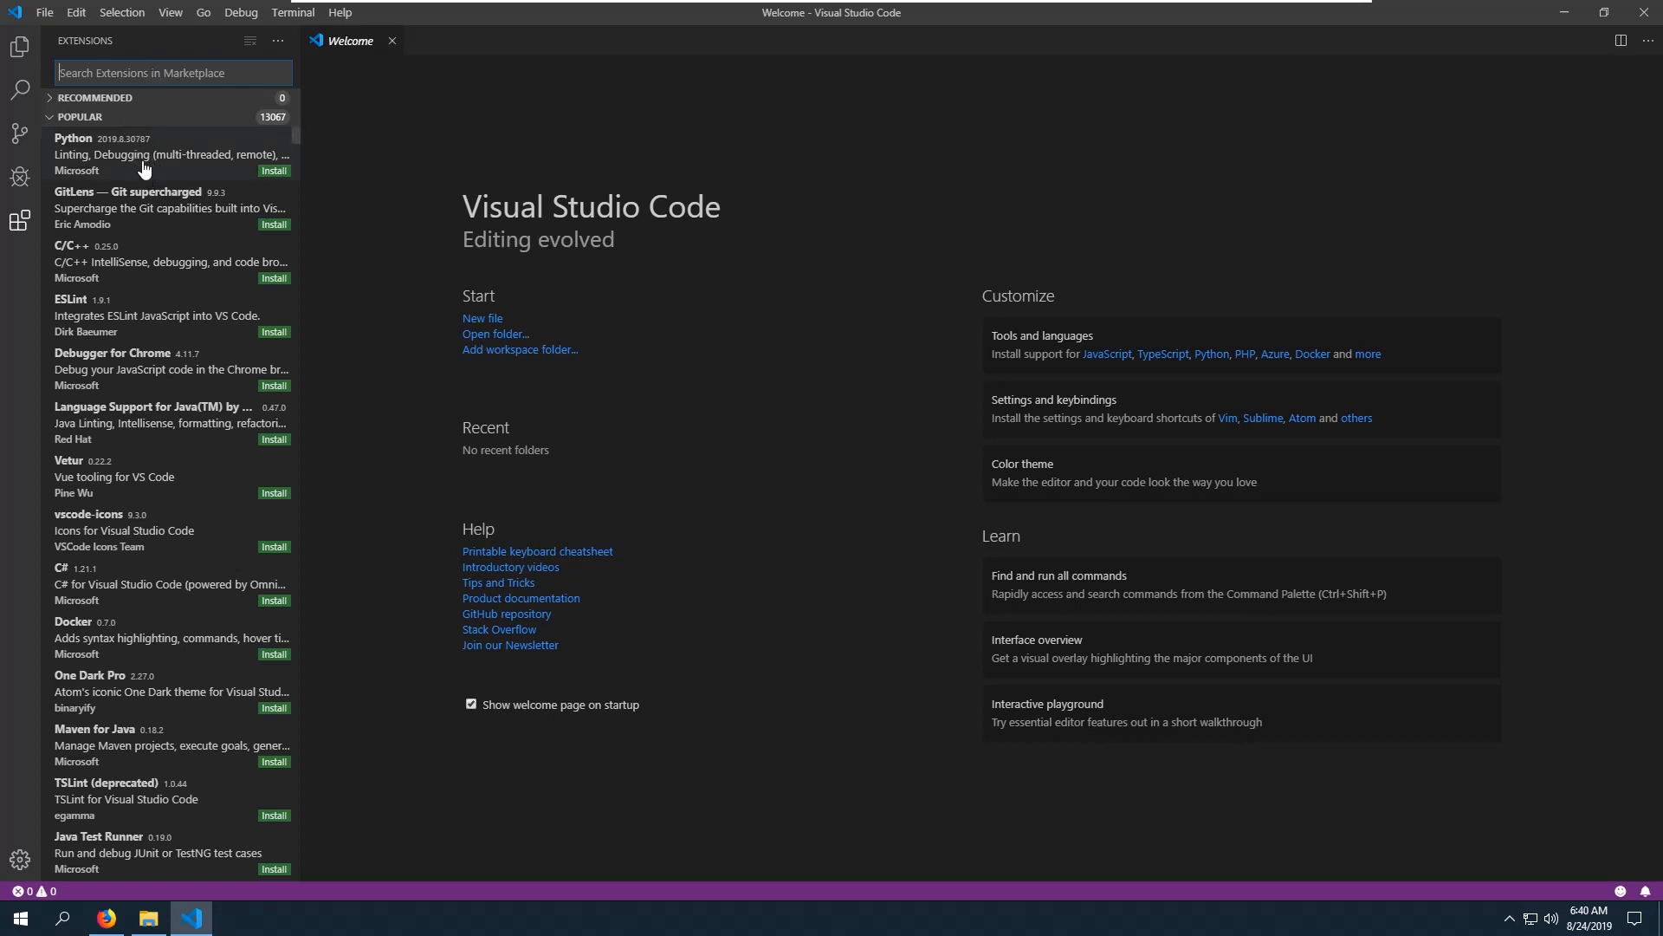
type("Python")
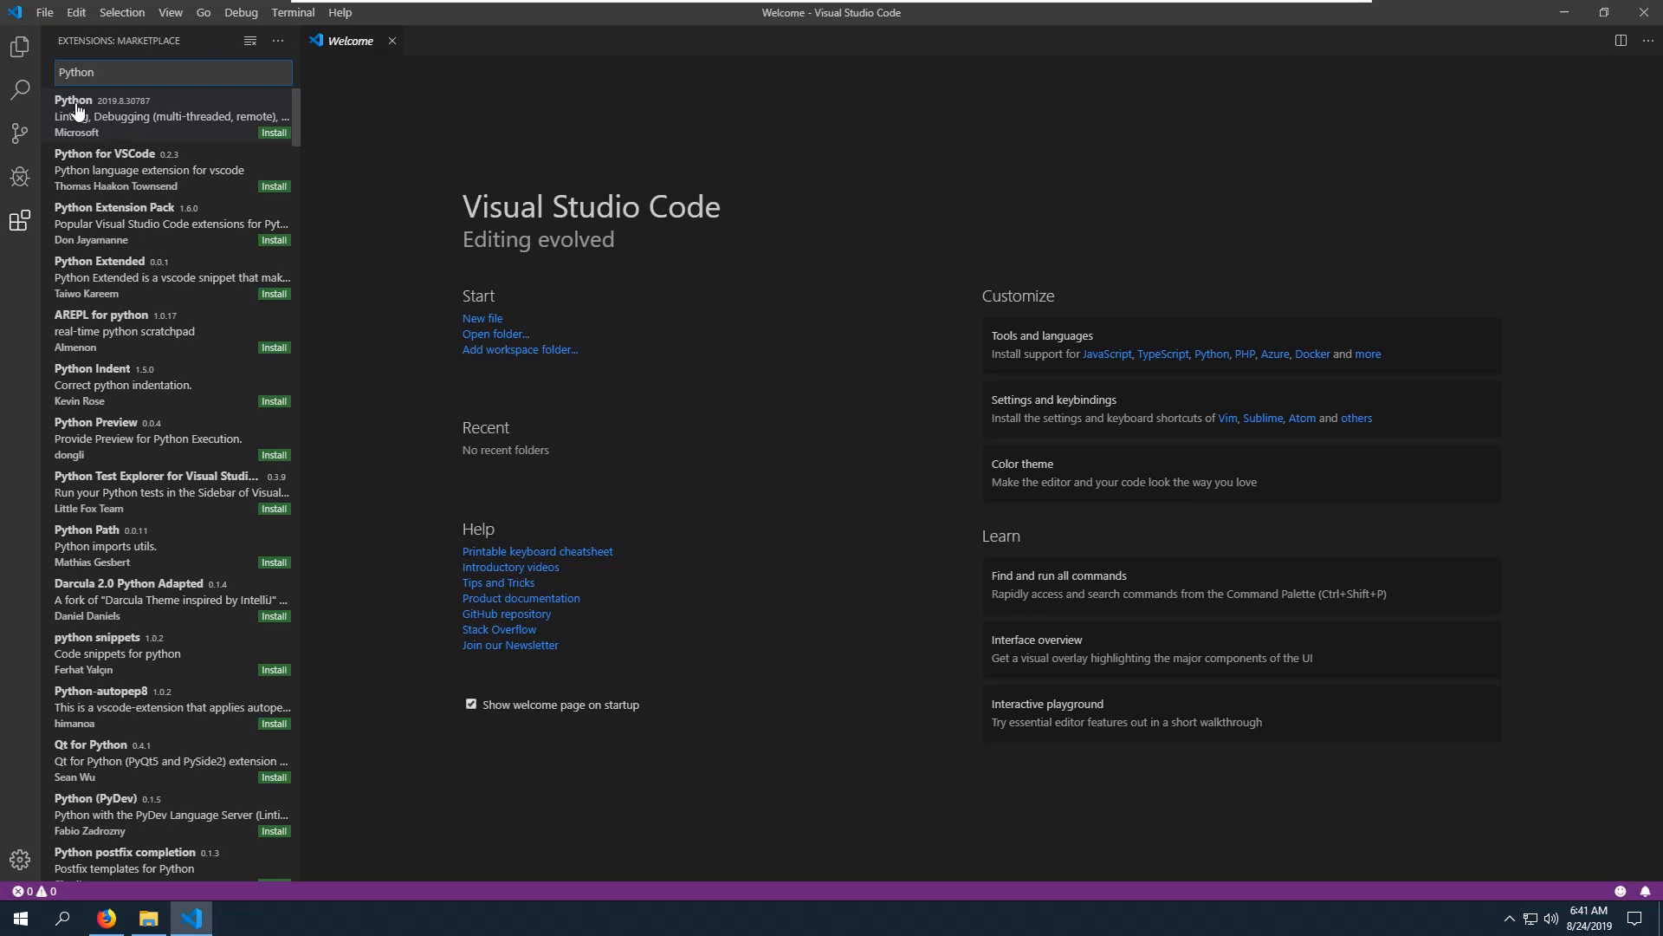
left_click(274, 134)
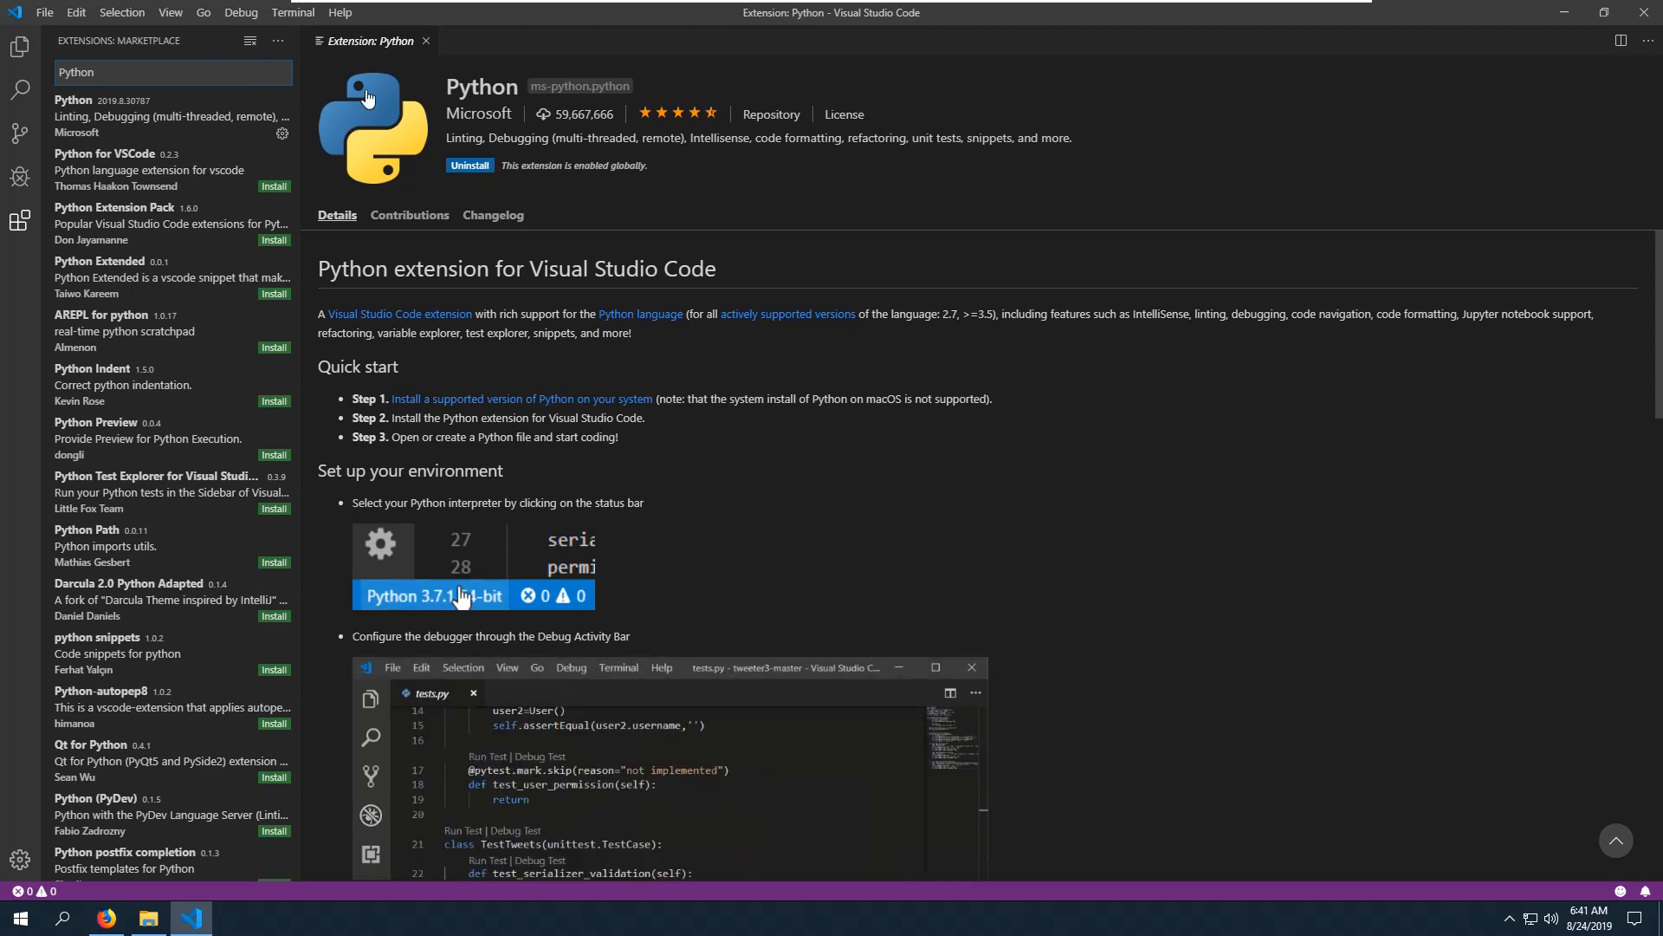
Show the file explorer, close the Python extension page, and write print("Hello World!") in a new file.
left_click(18, 52)
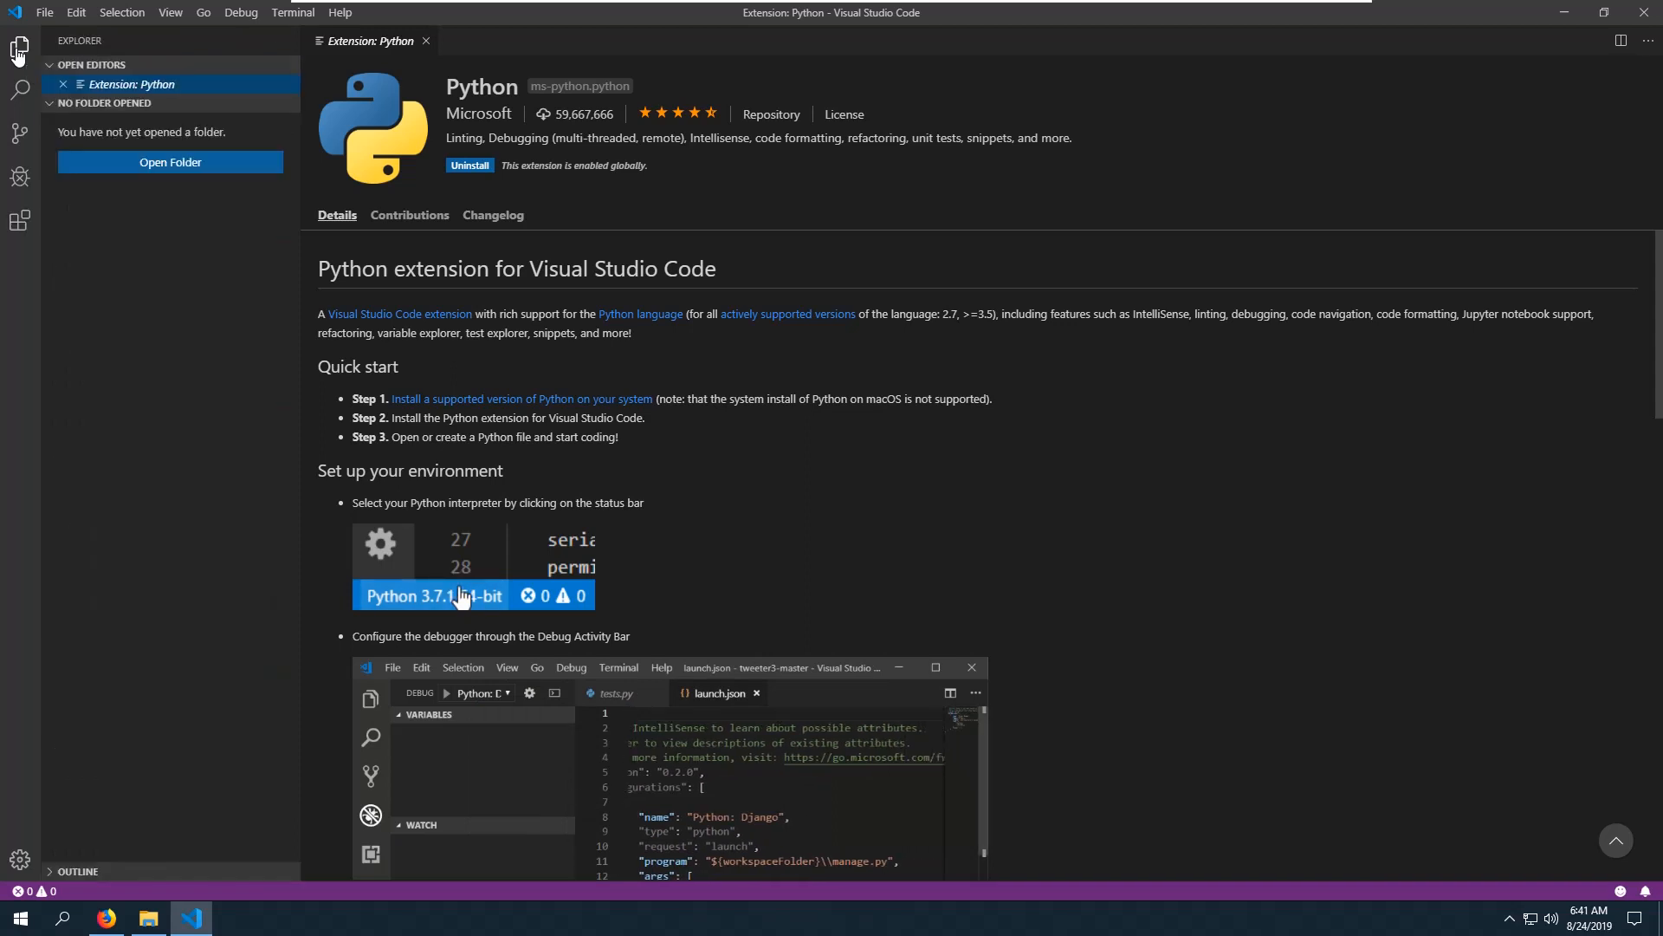
left_click(426, 42)
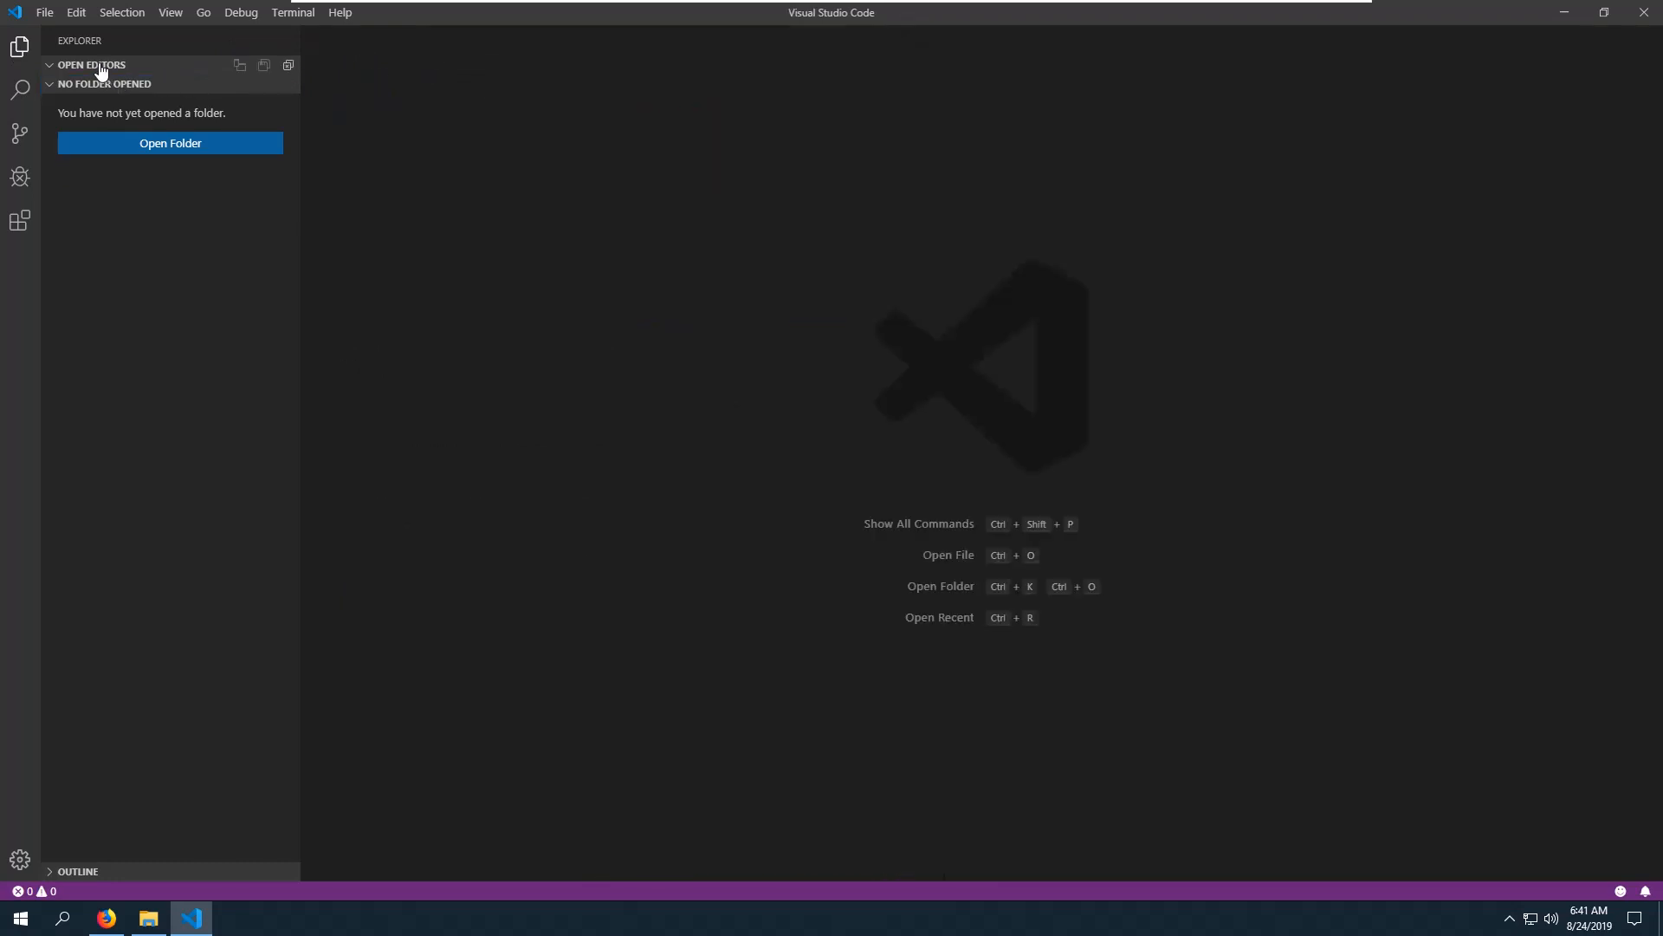
left_click(46, 12)
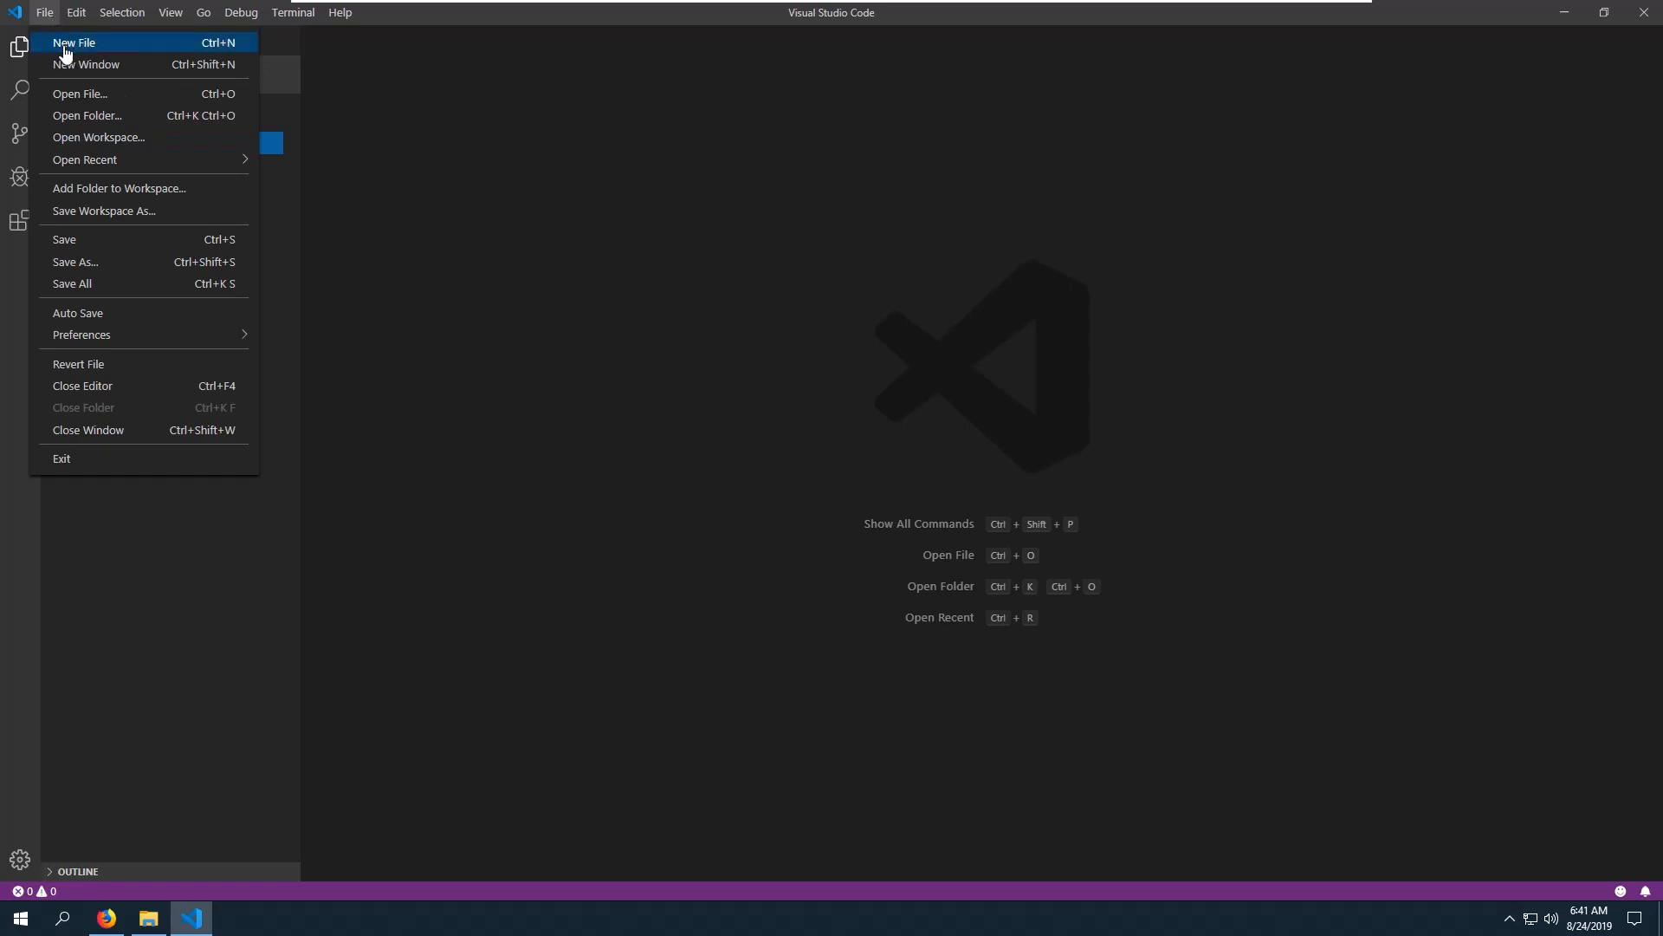
left_click(66, 45)
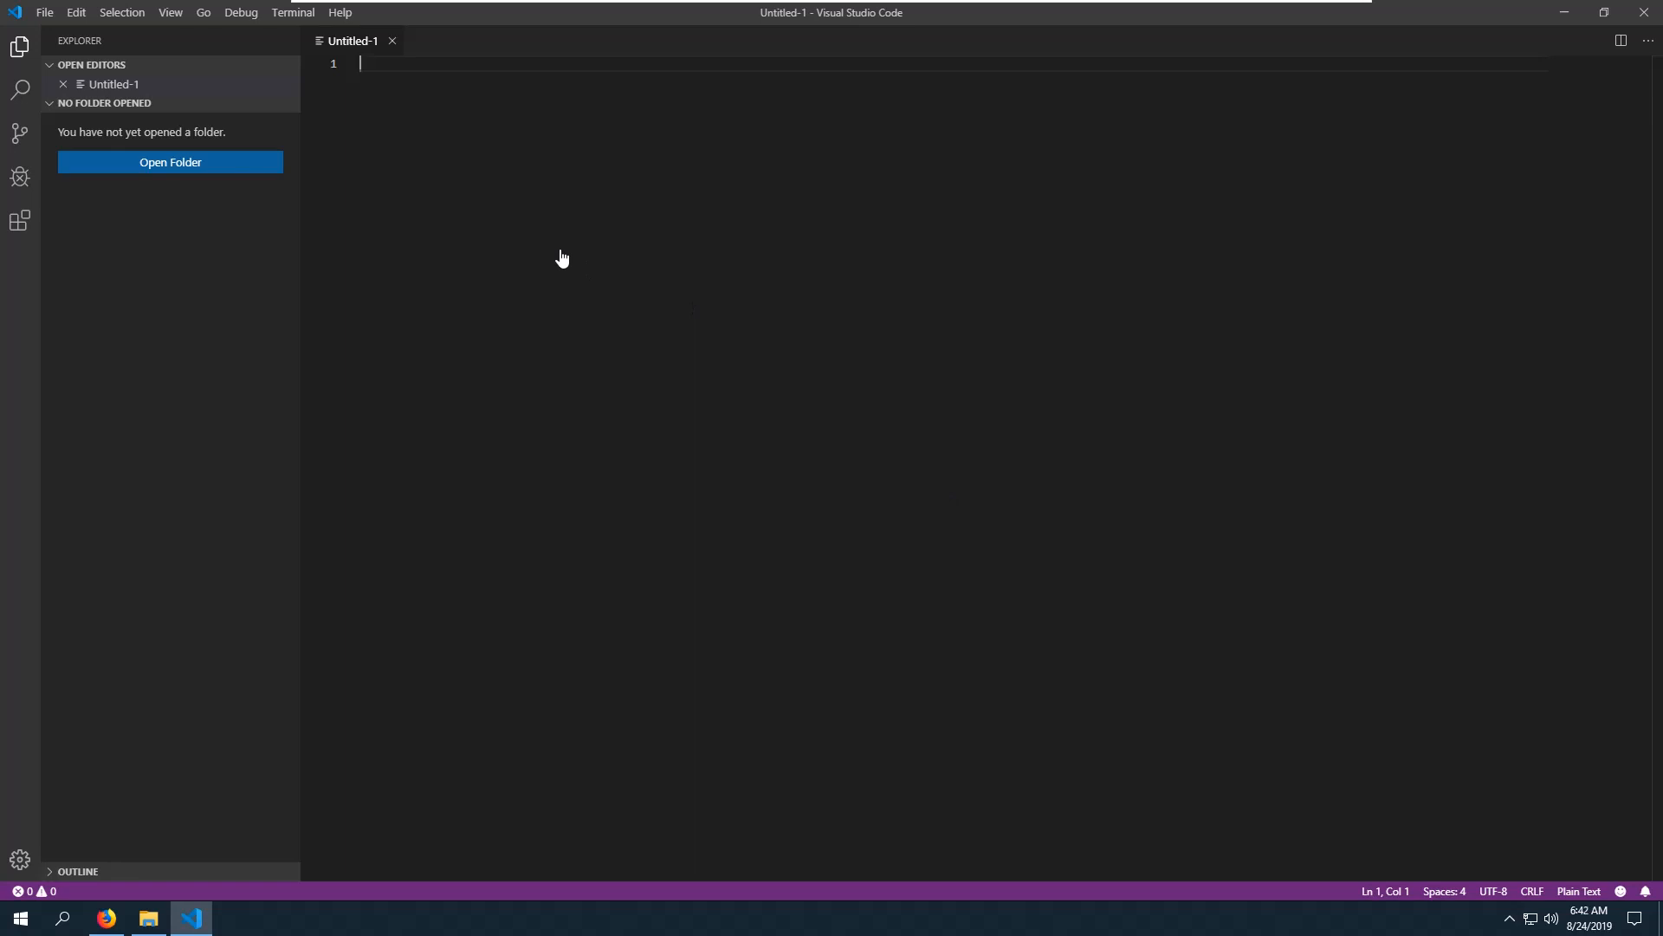
type("print(\"")
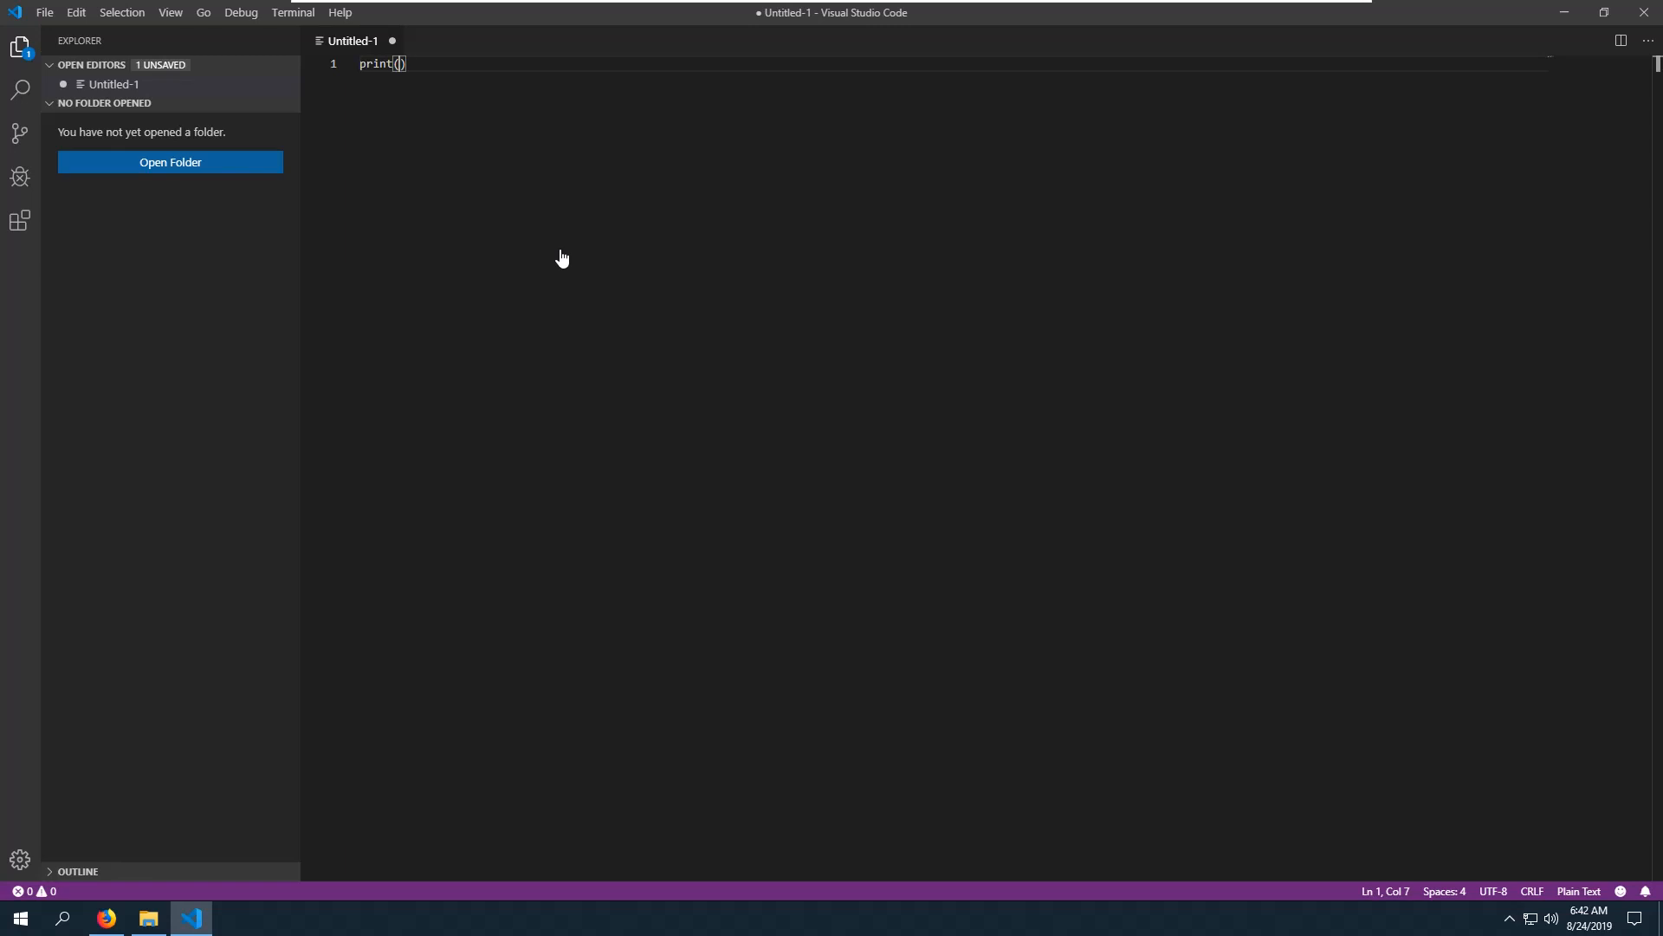
type("Hello World!\"")
Save the new file to the Desktop as HelloWorld with the file type Python.
left_click(44, 15)
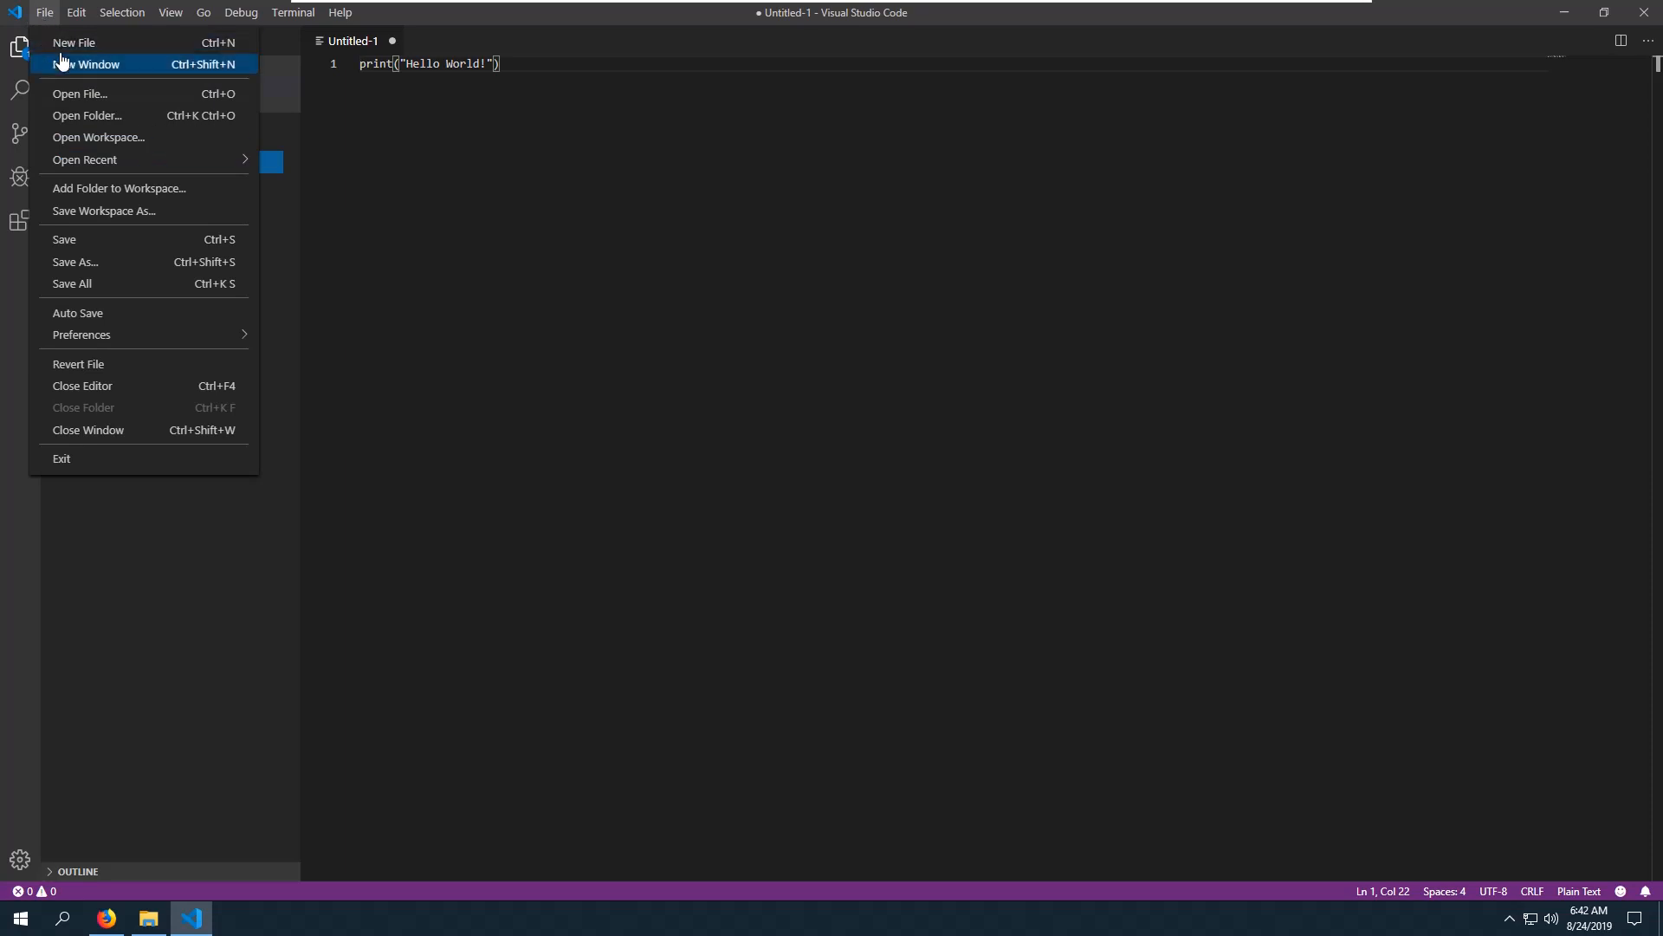
left_click(100, 265)
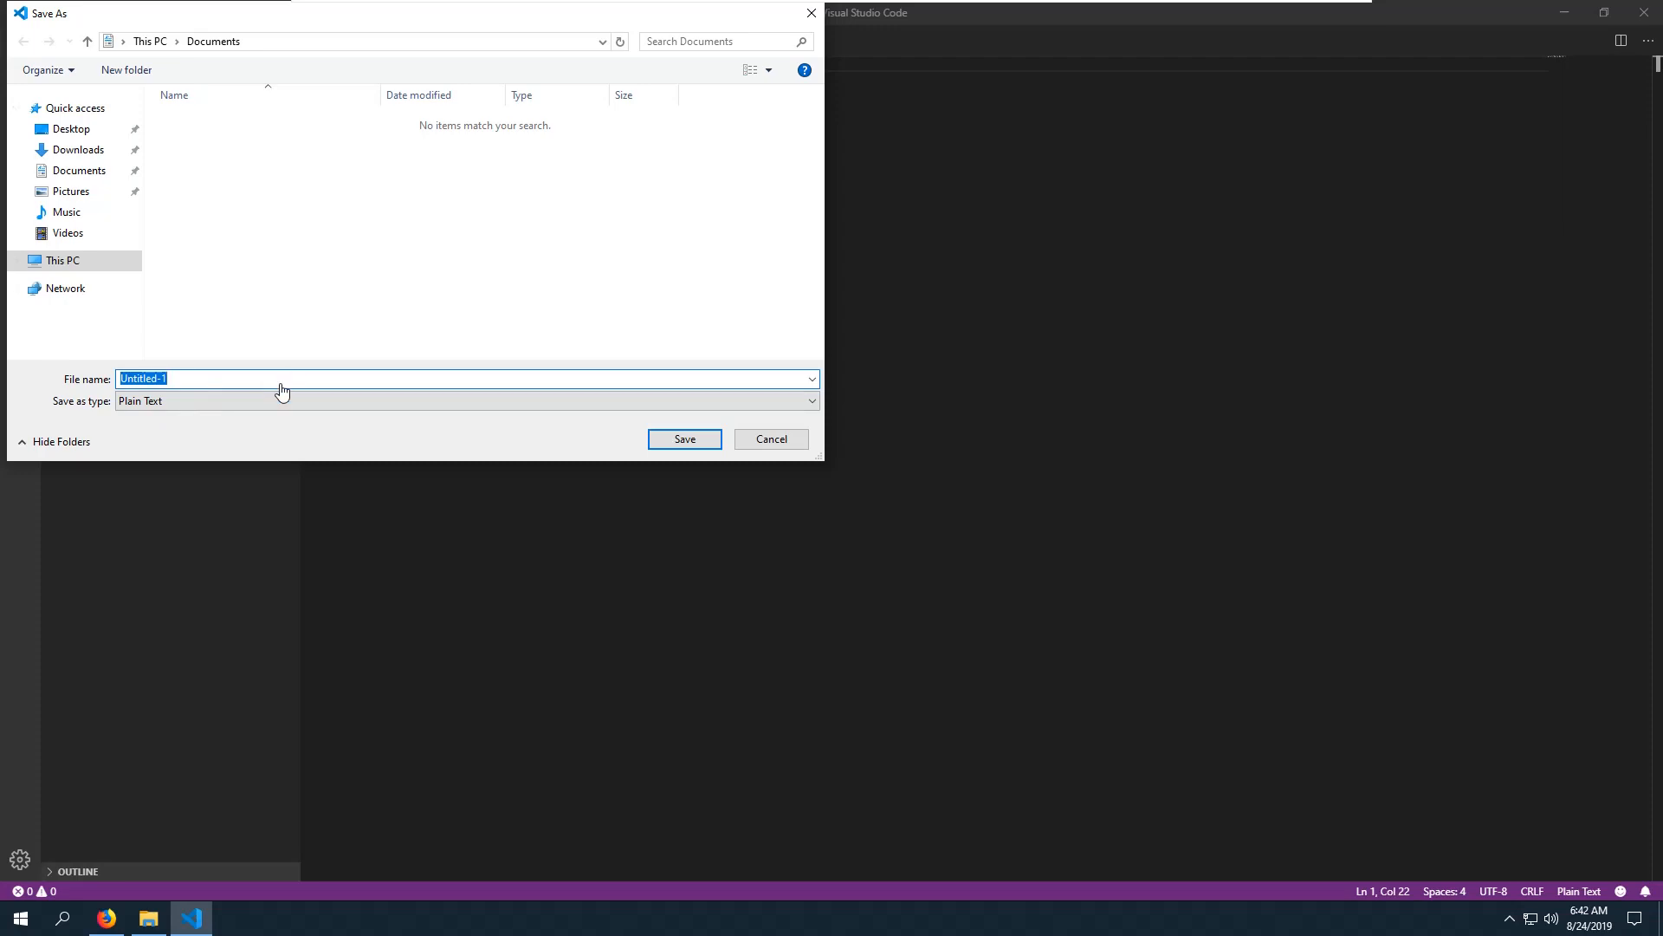
left_click(74, 132)
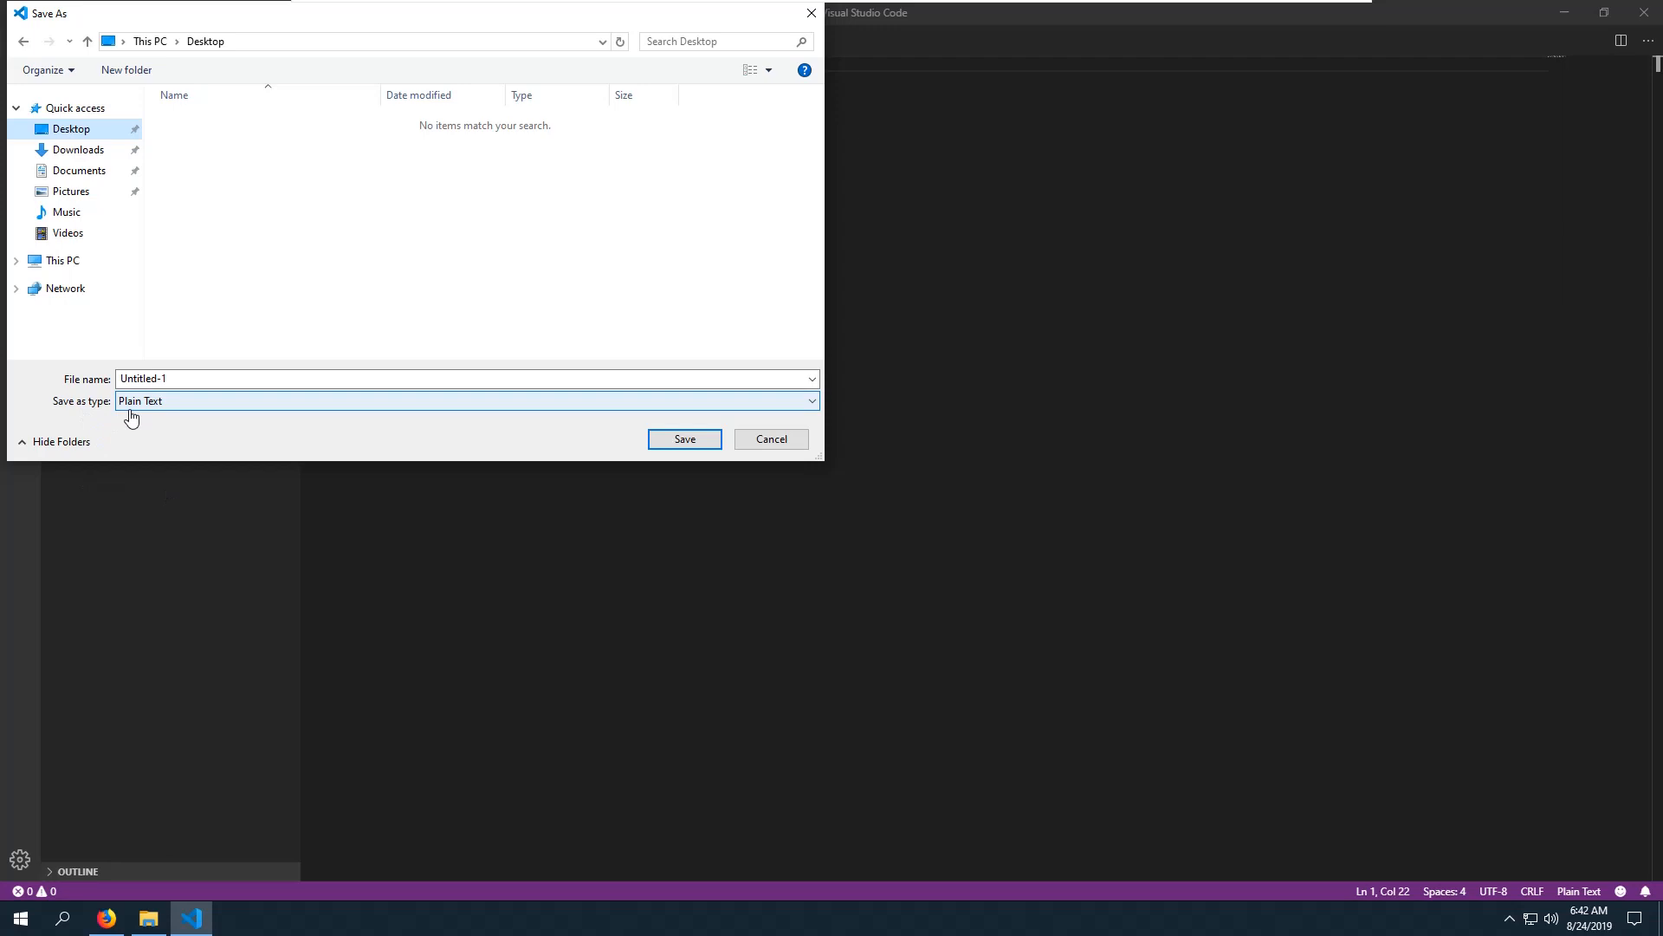
left_click(207, 406)
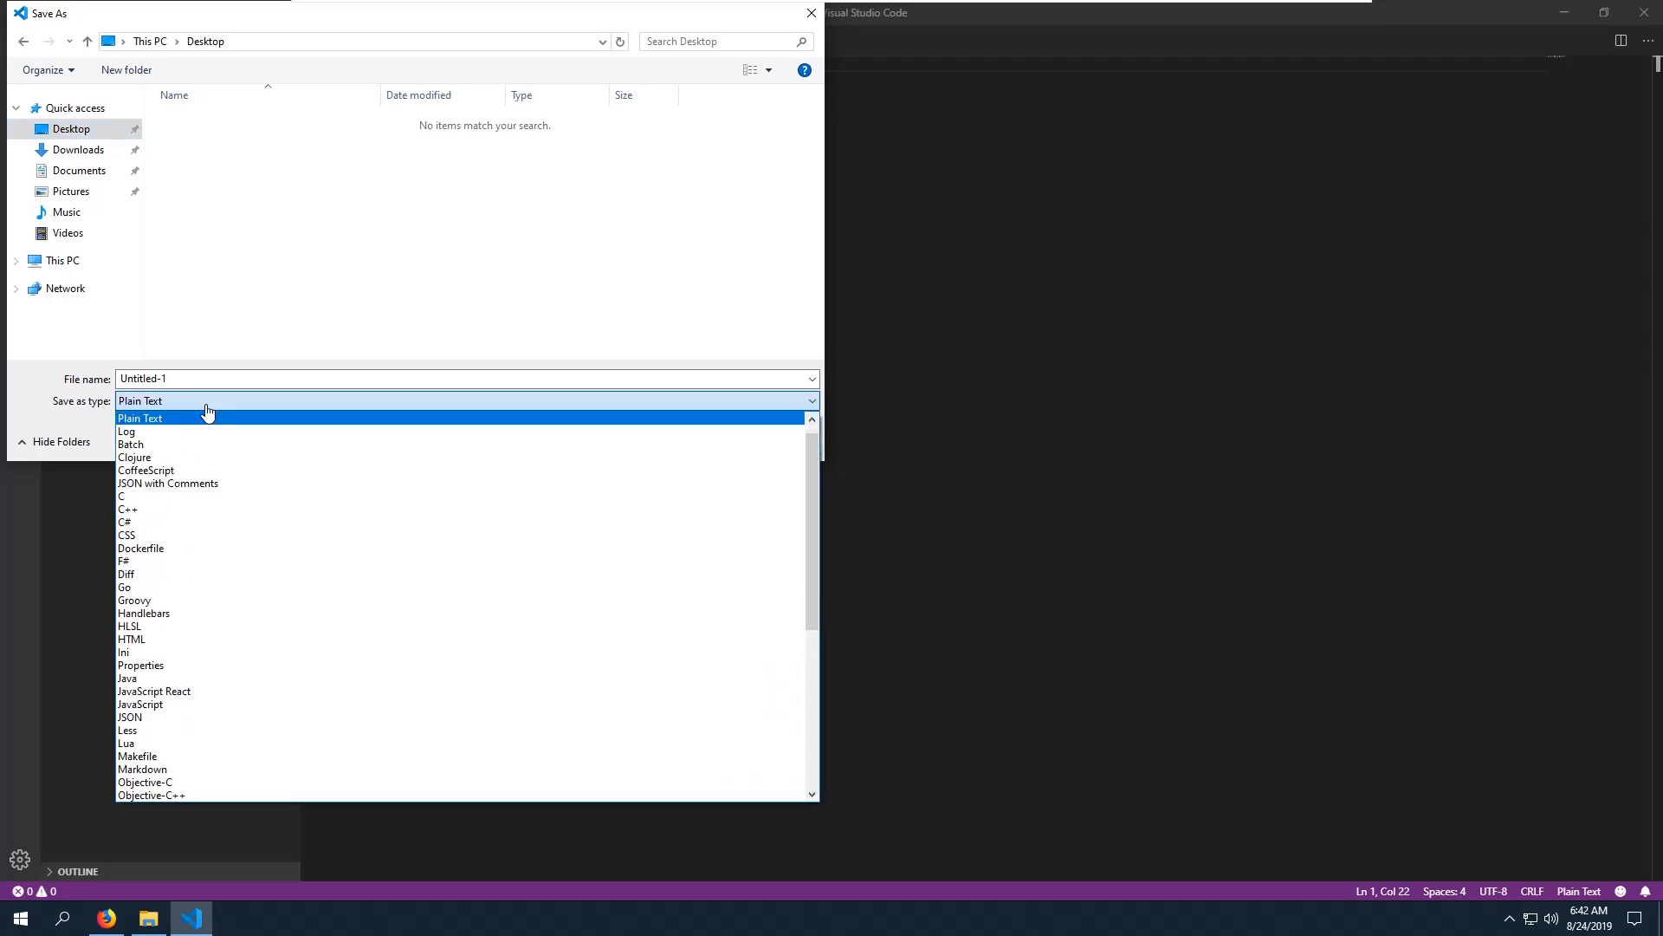
scroll(247, 628, "down", 4)
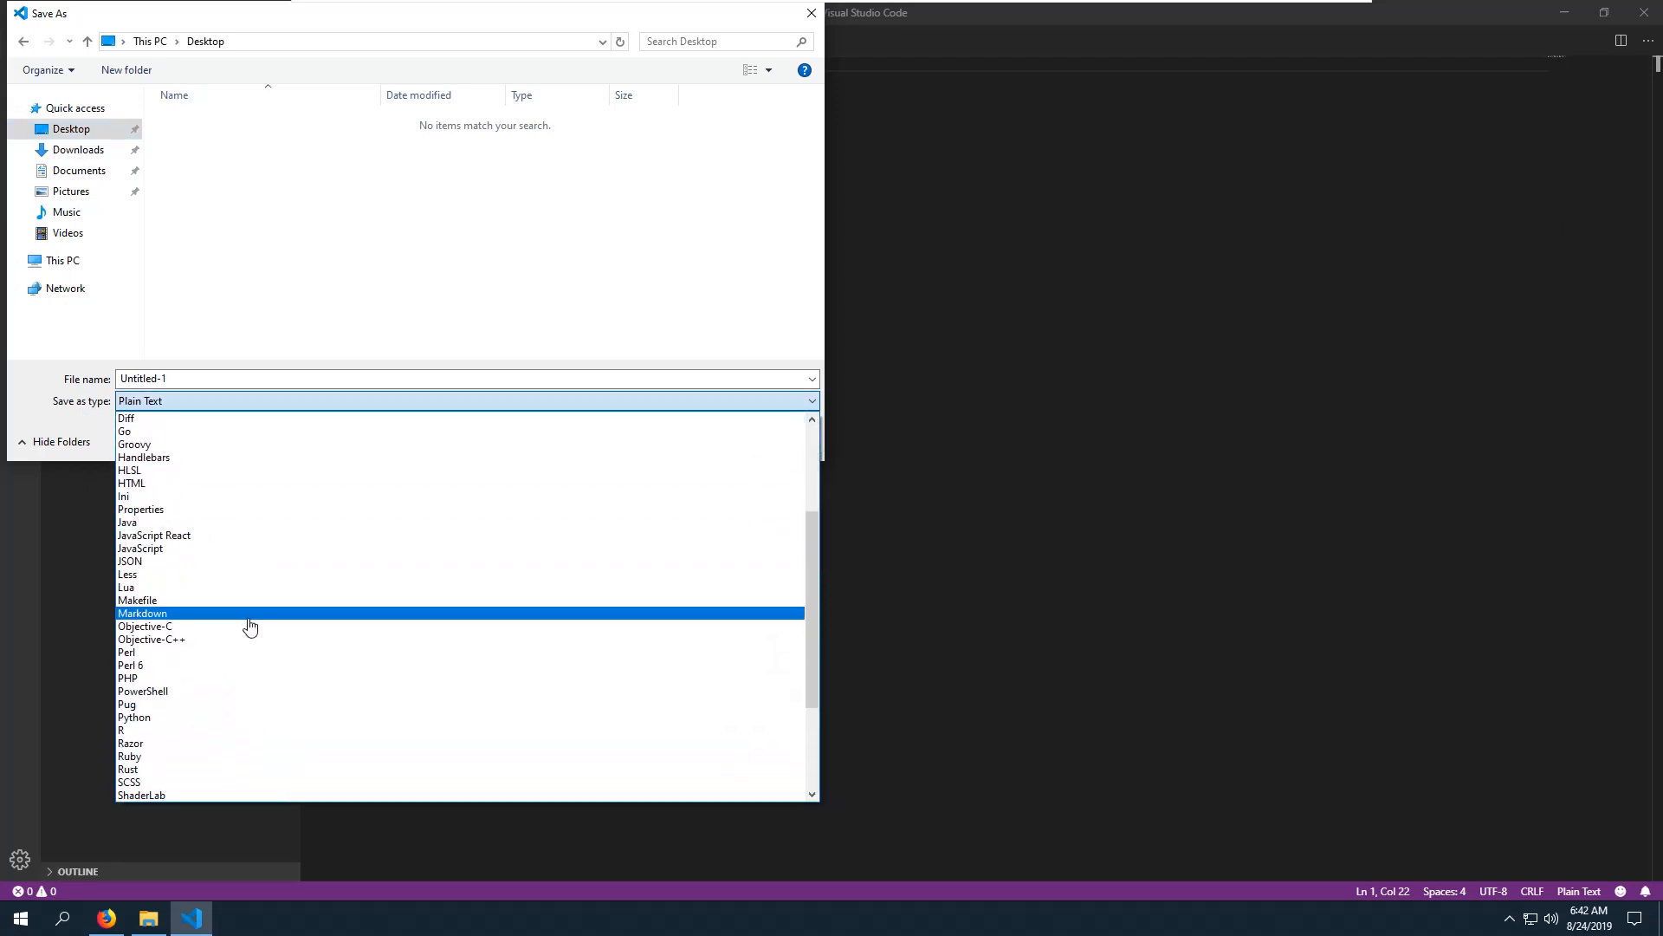
left_click(164, 719)
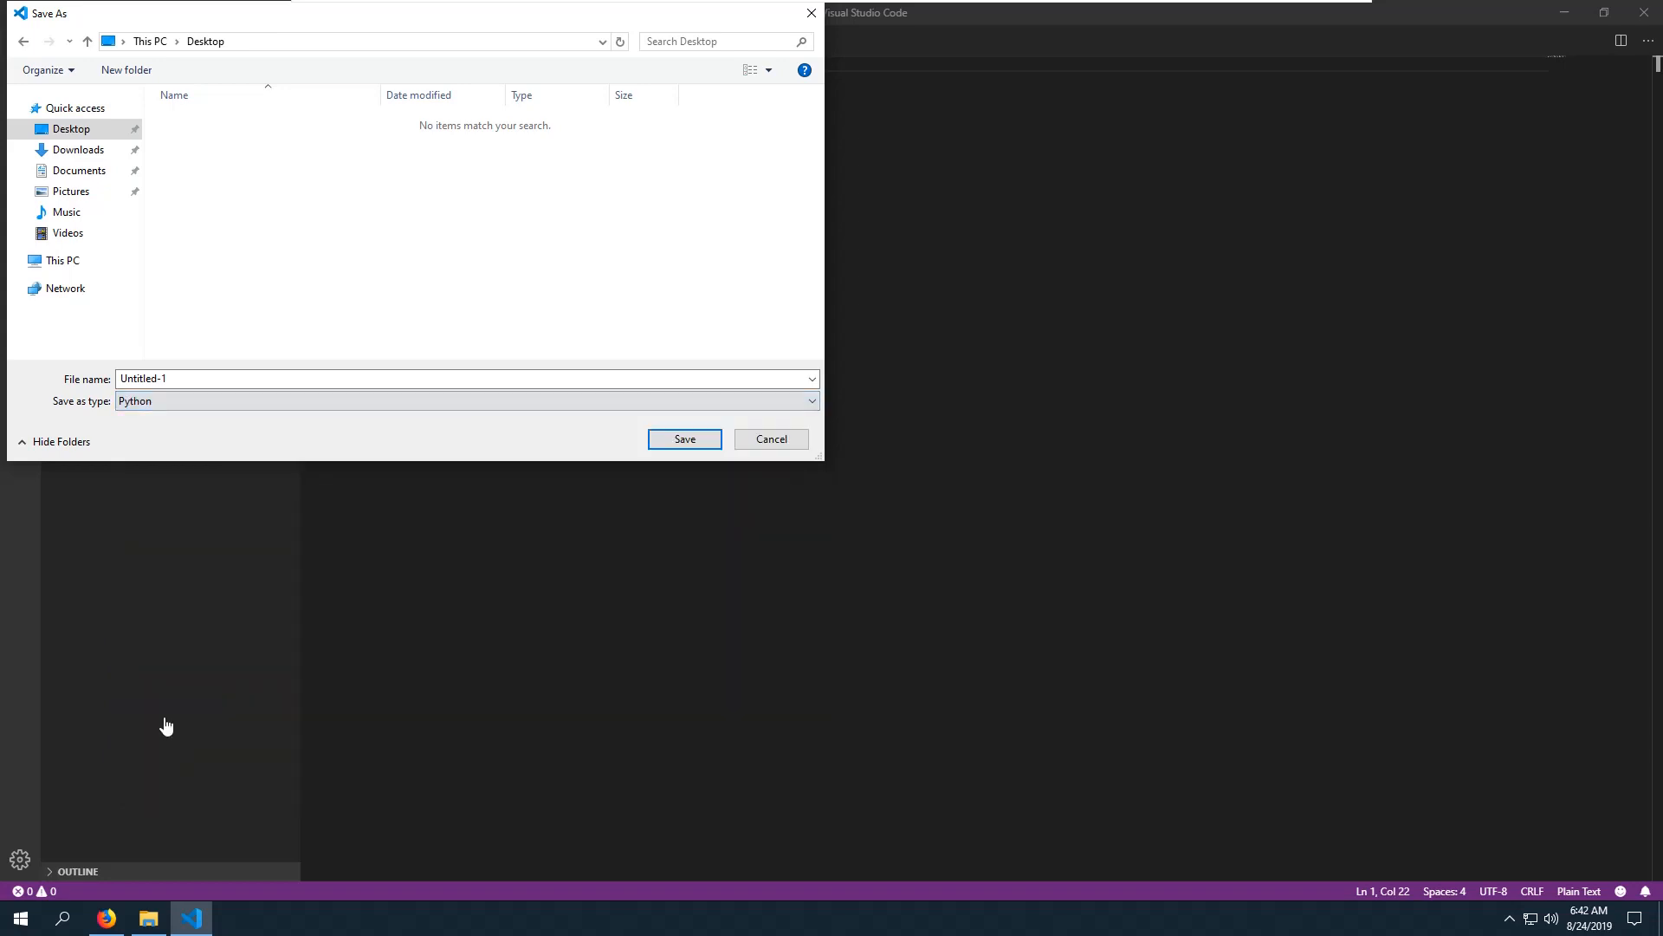
left_click(214, 378)
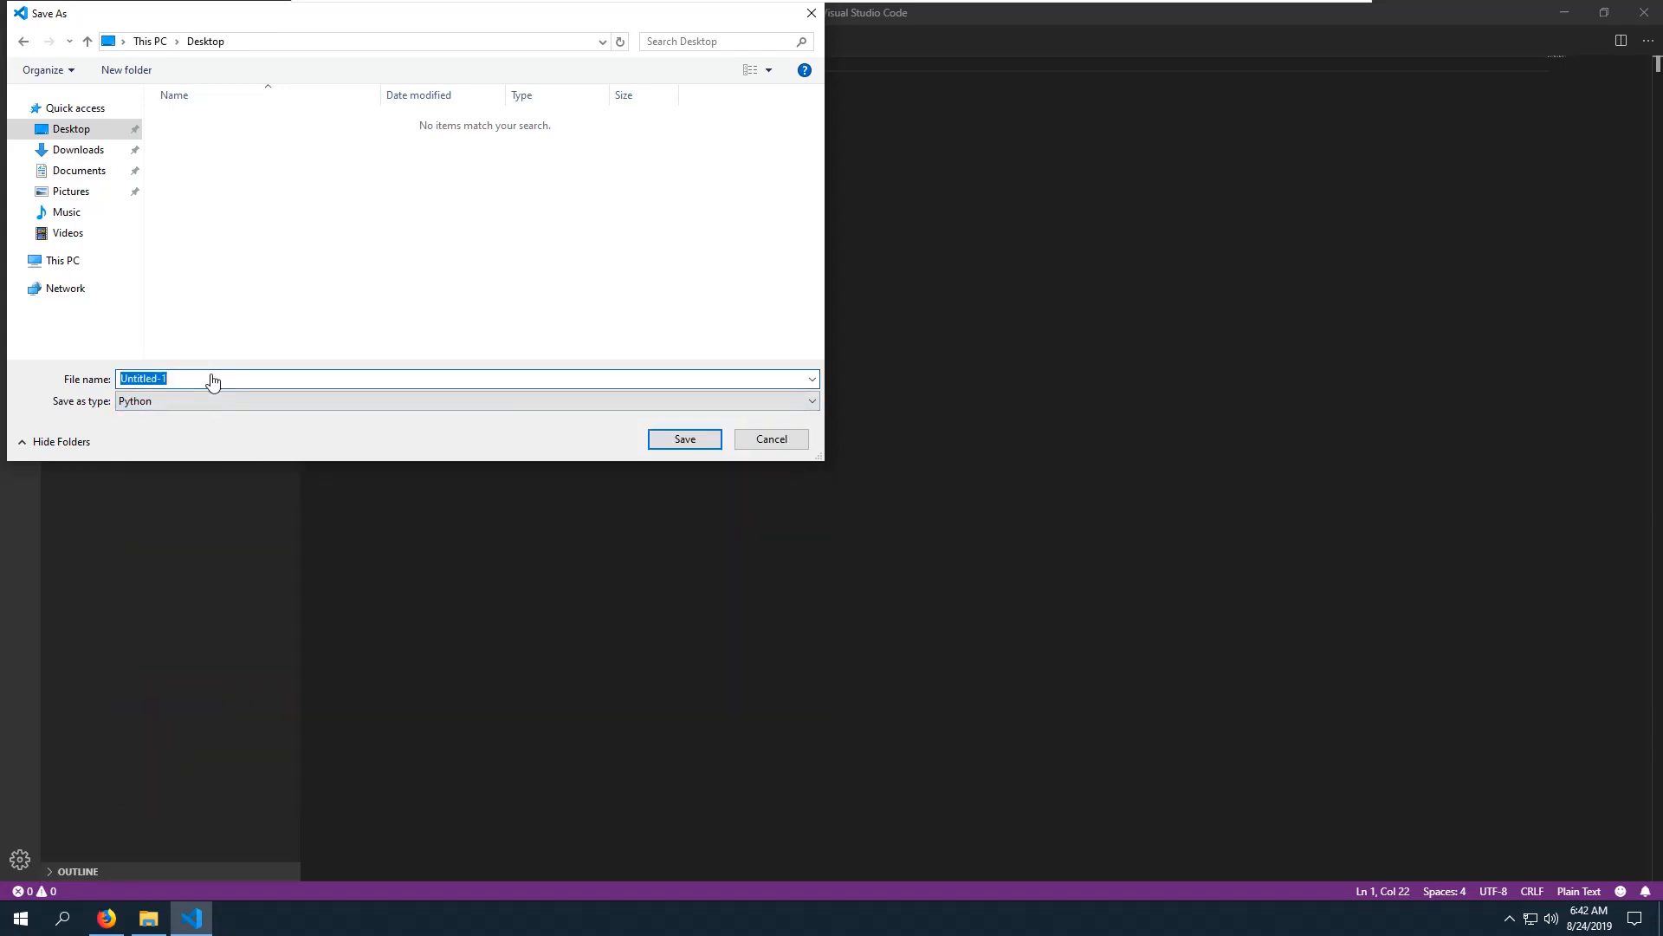
type("HelloWorld")
left_click(687, 439)
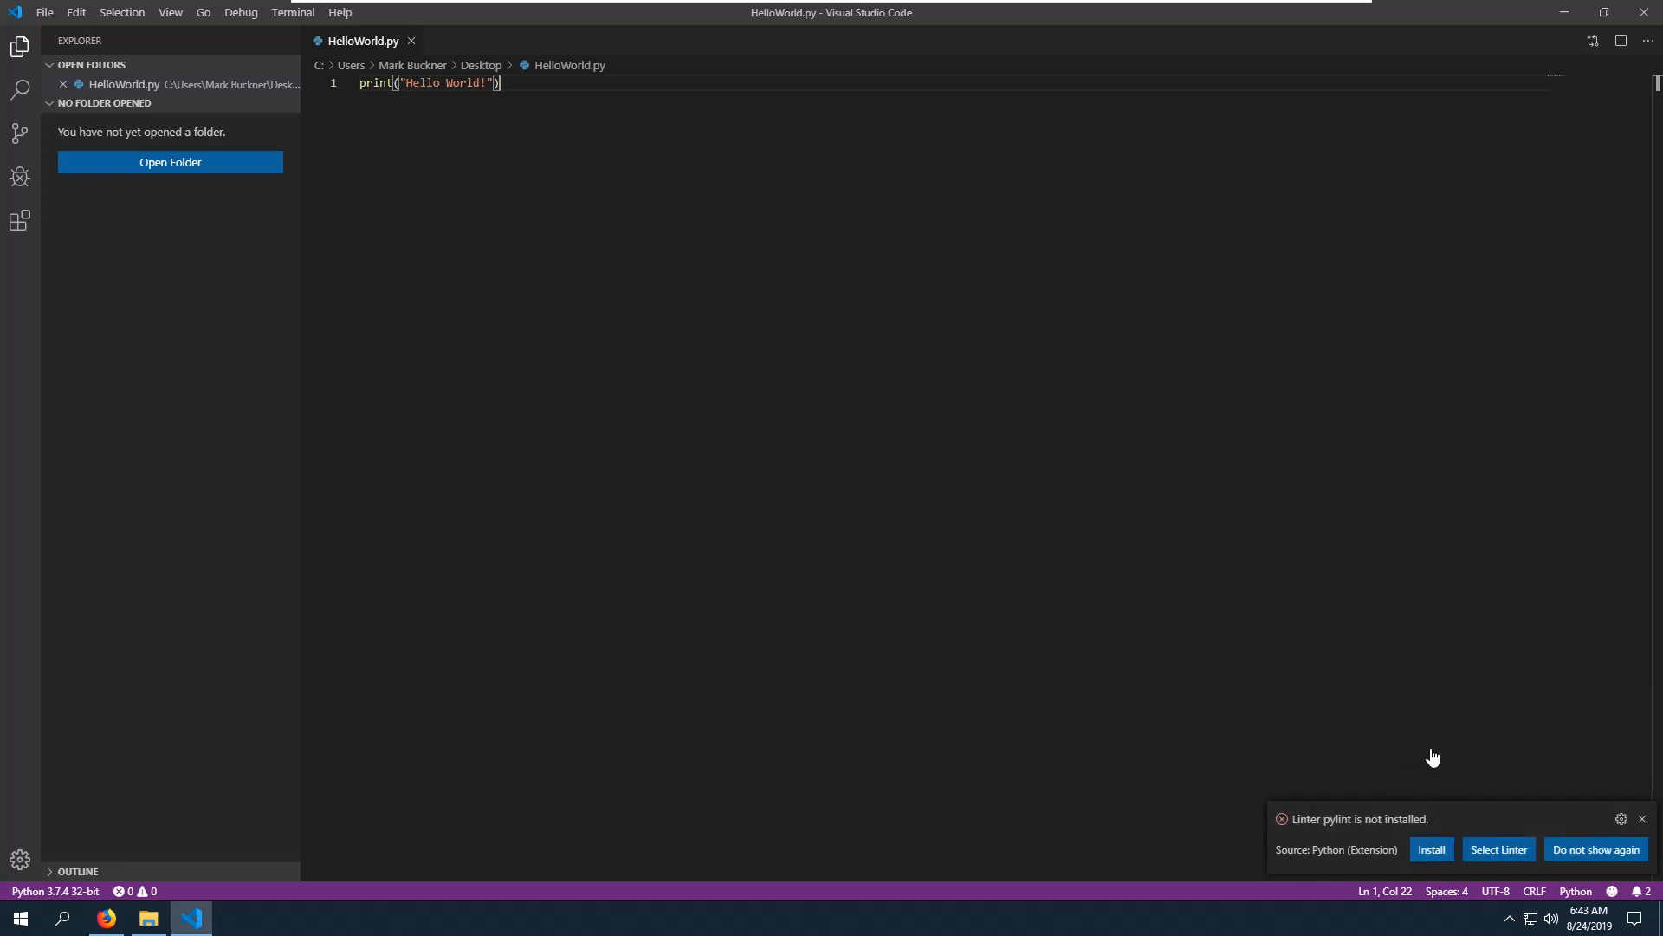
Install the pylint linter offered by the Python extension.
left_click(1426, 848)
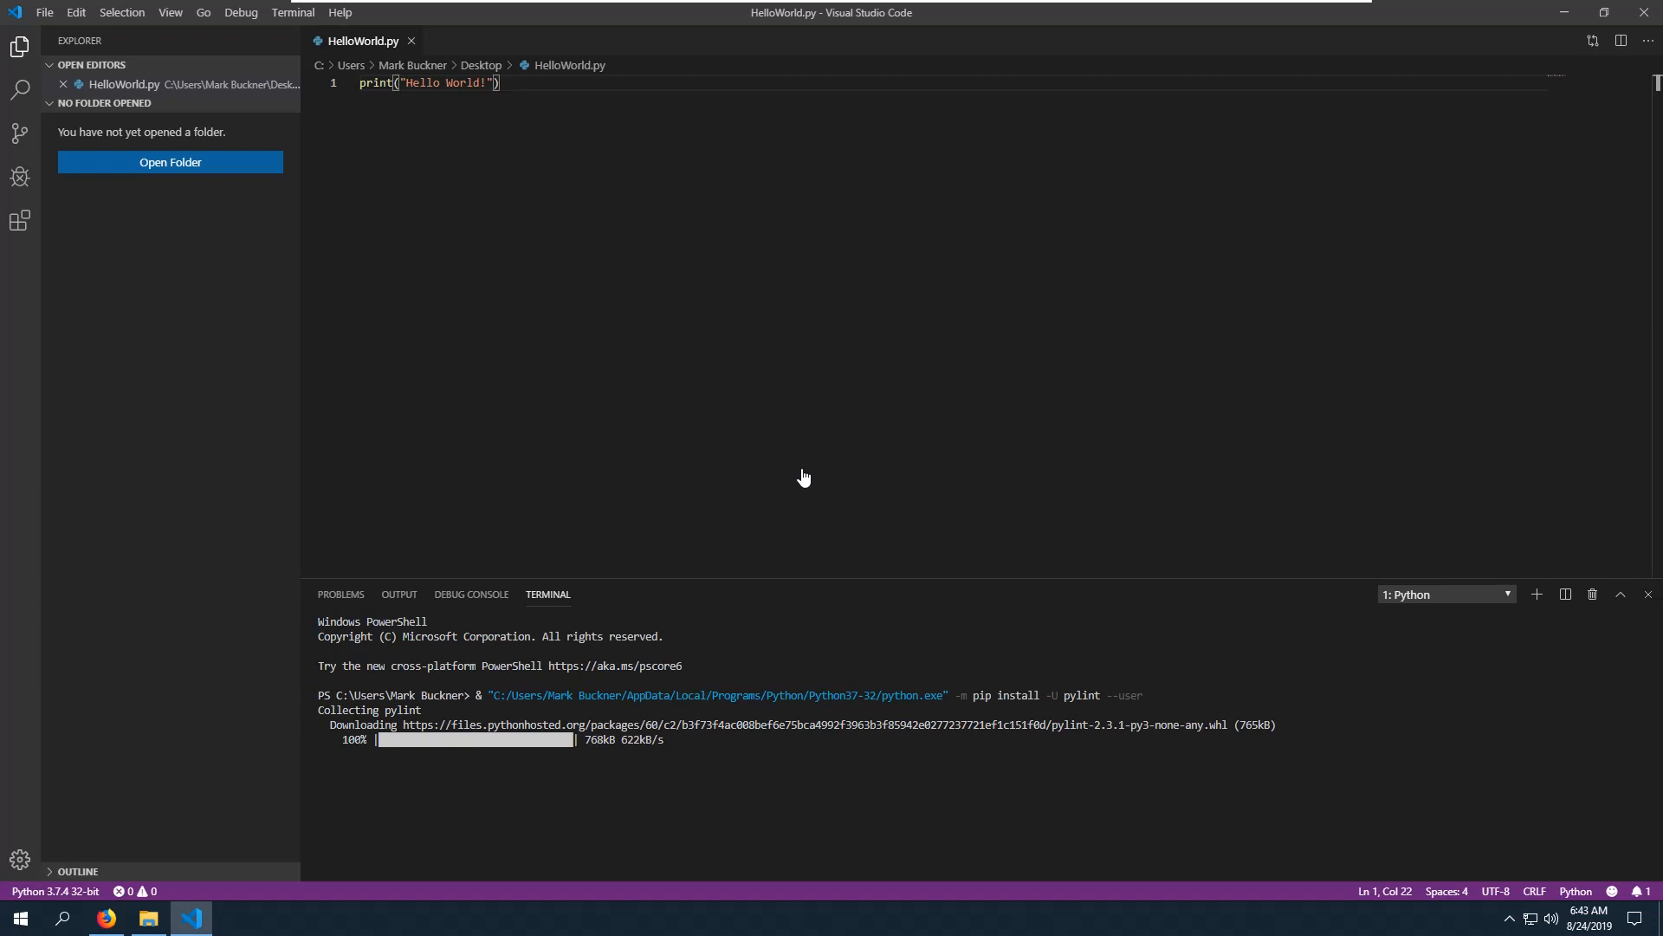
Set the language mode of HelloWorld.py to Python.
left_click(1575, 895)
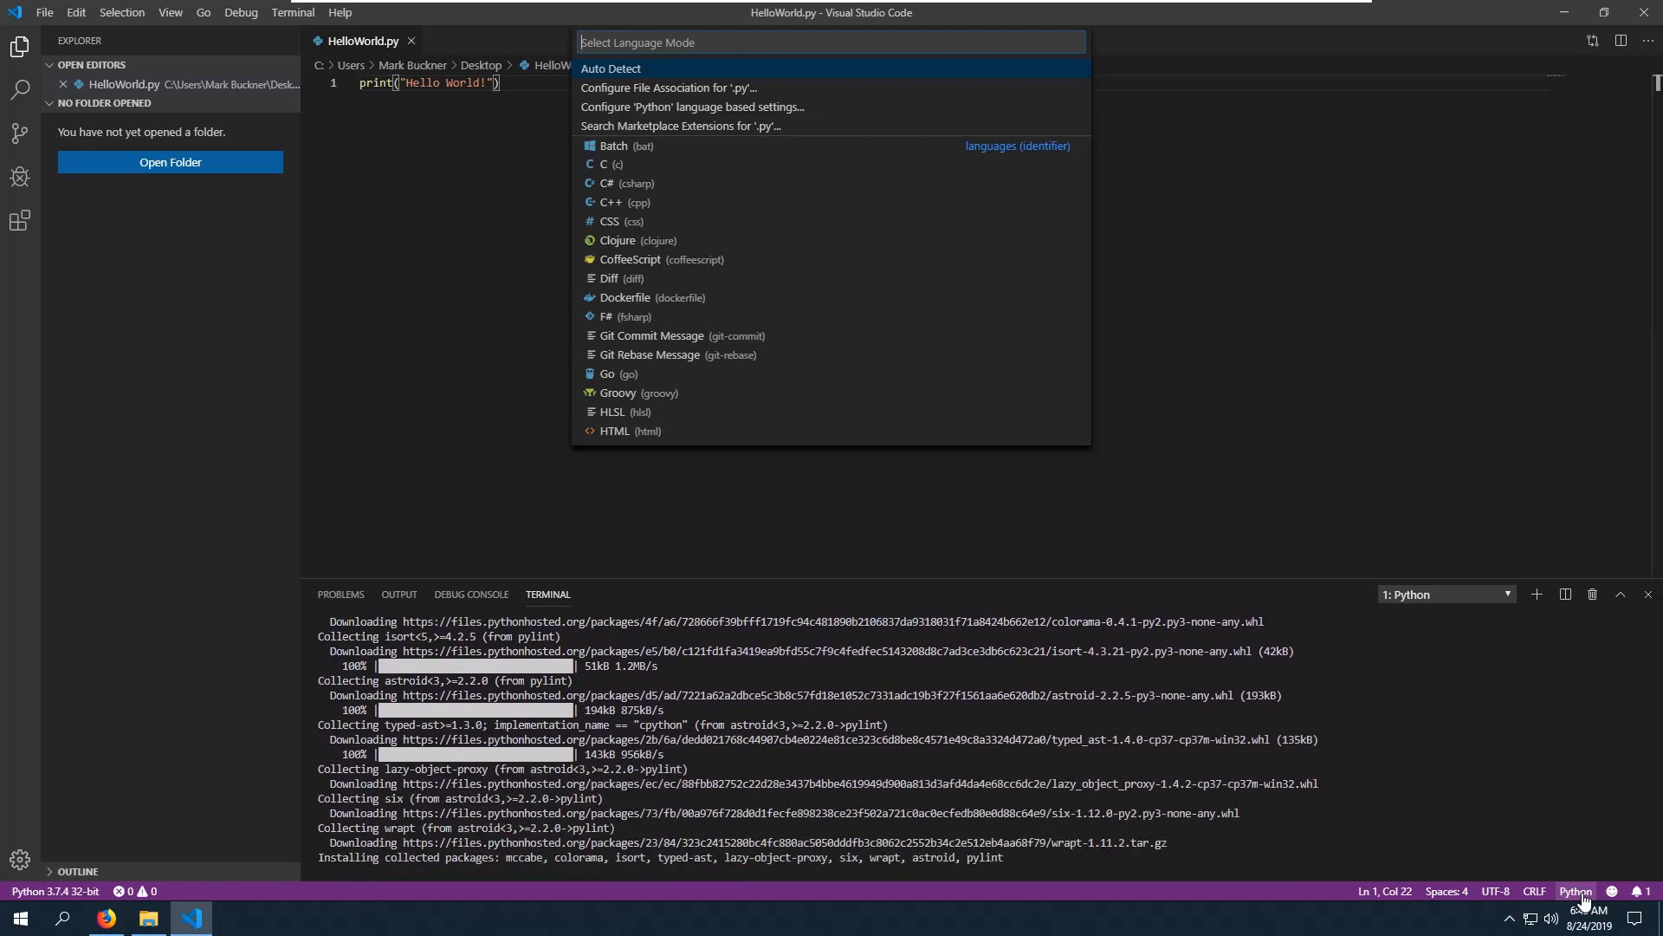
scroll(716, 345, "down", 10)
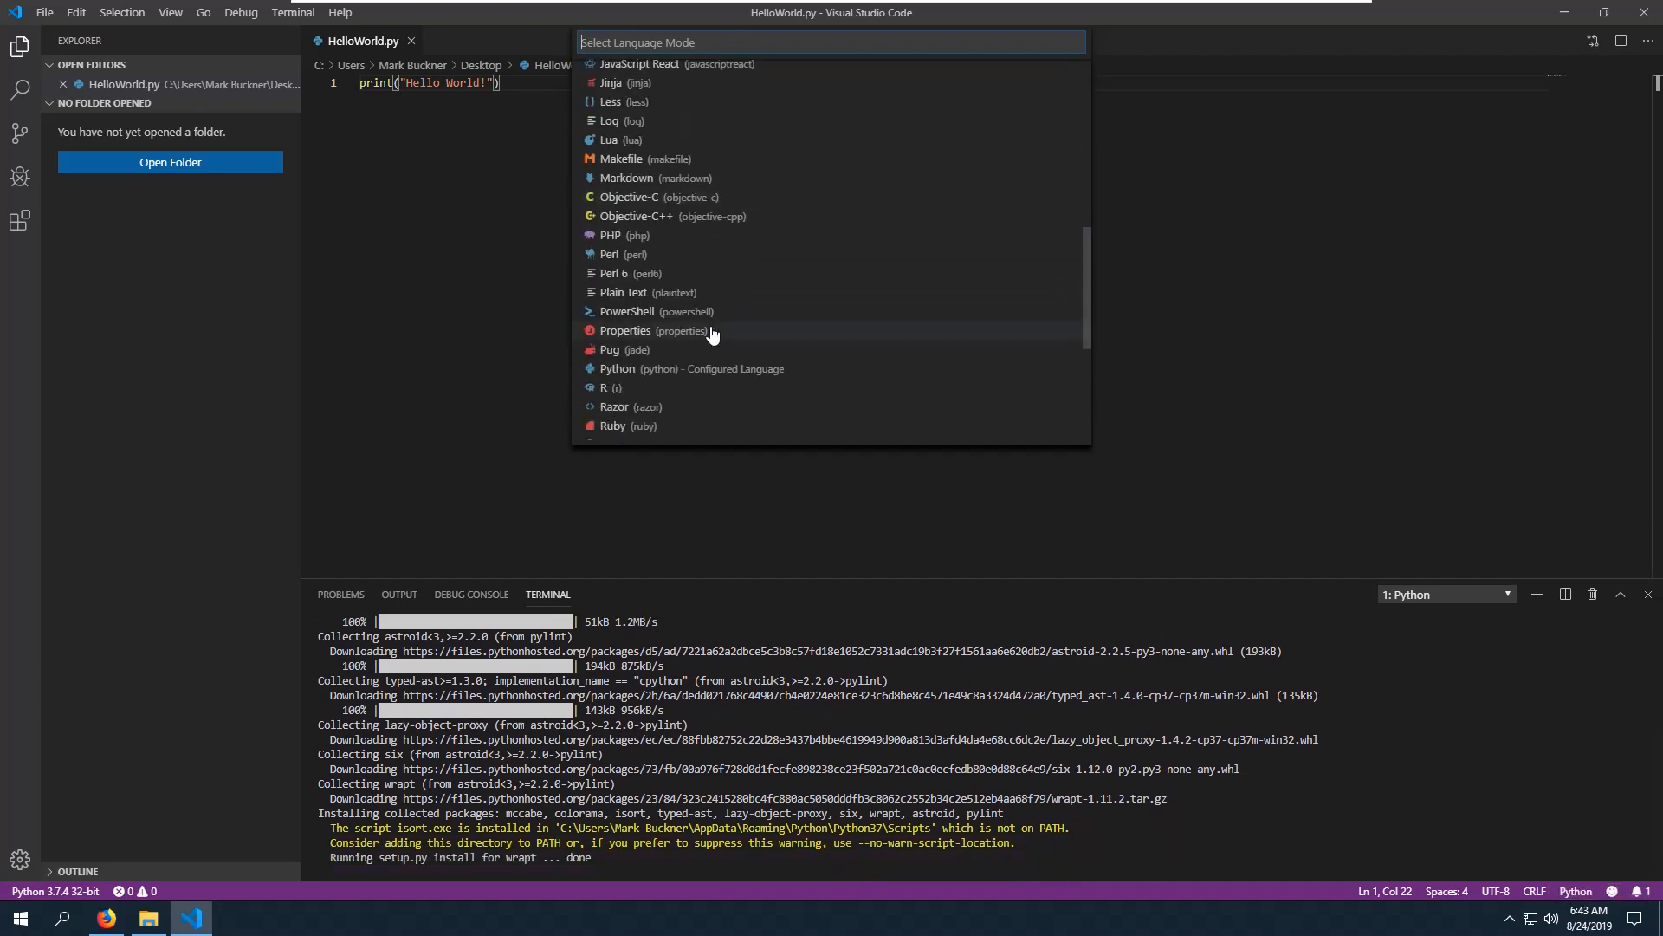
scroll(843, 257, "down", 3)
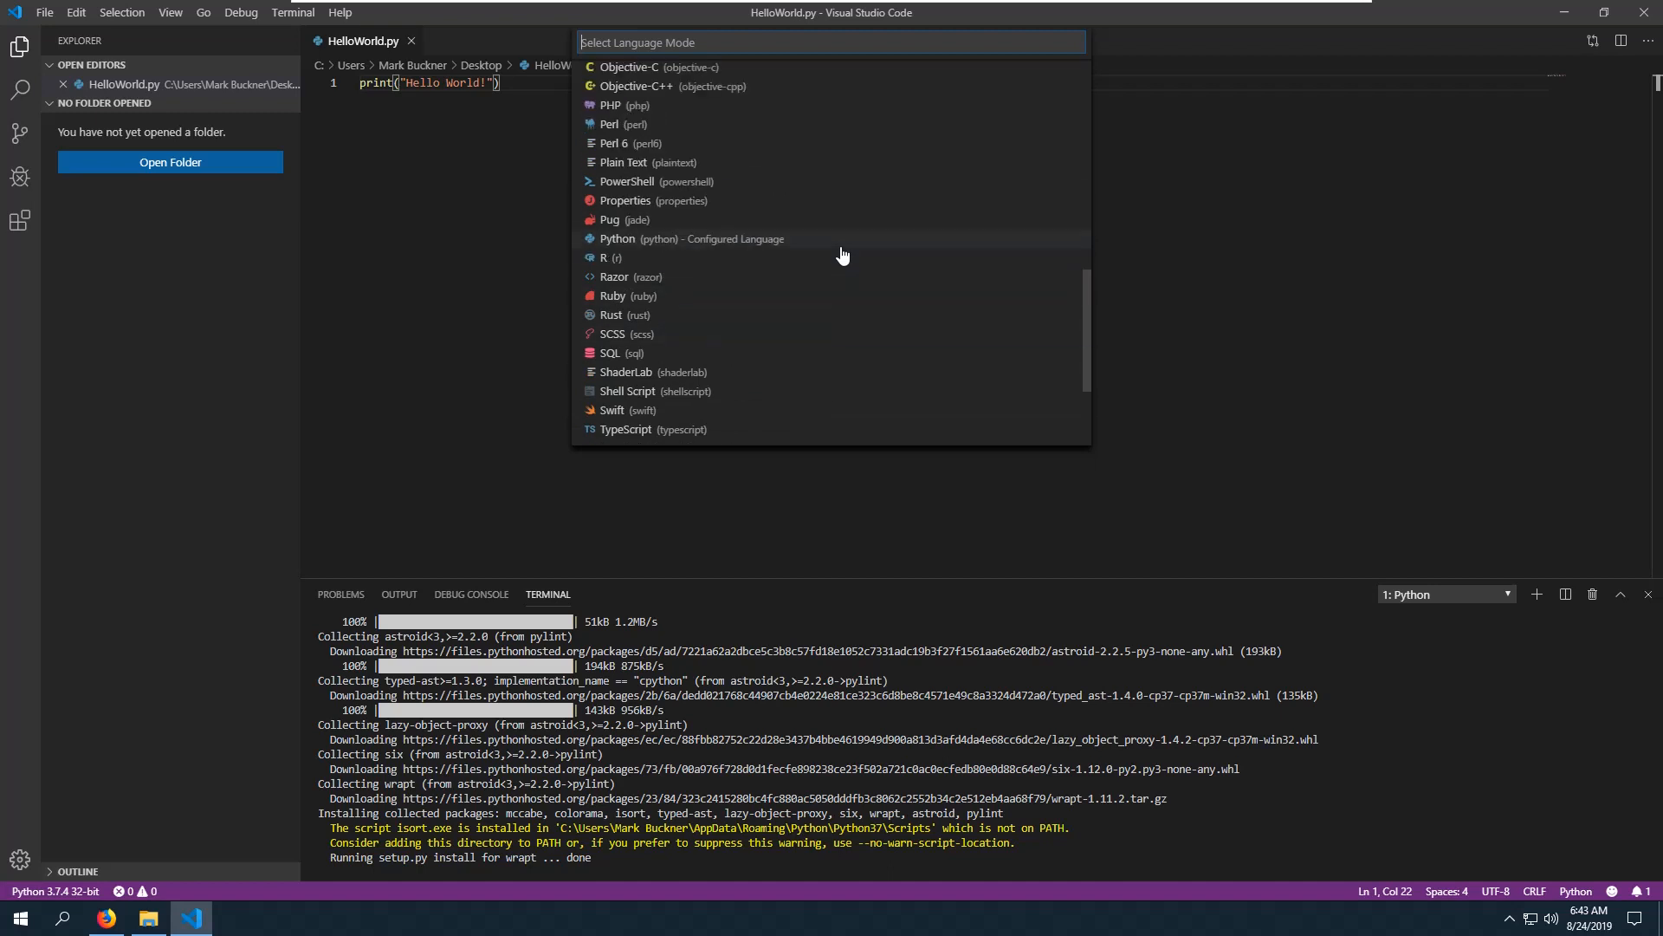
left_click(664, 248)
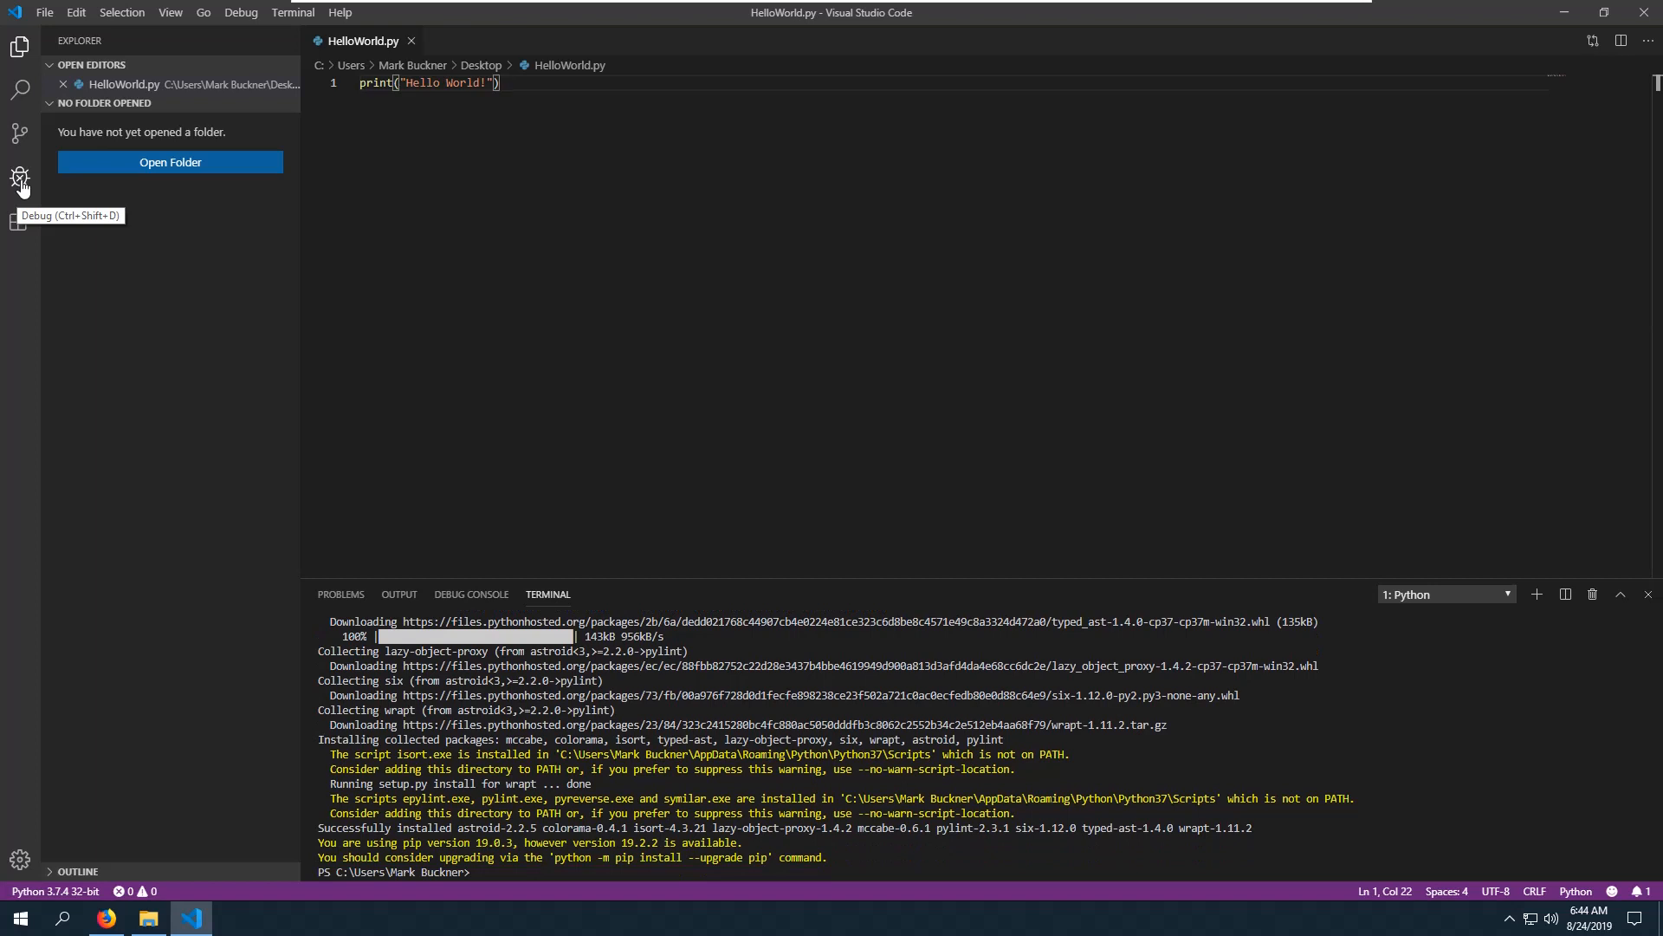
Start debugging HelloWorld.py without an open folder, using the Python File debug configuration.
left_click(21, 187)
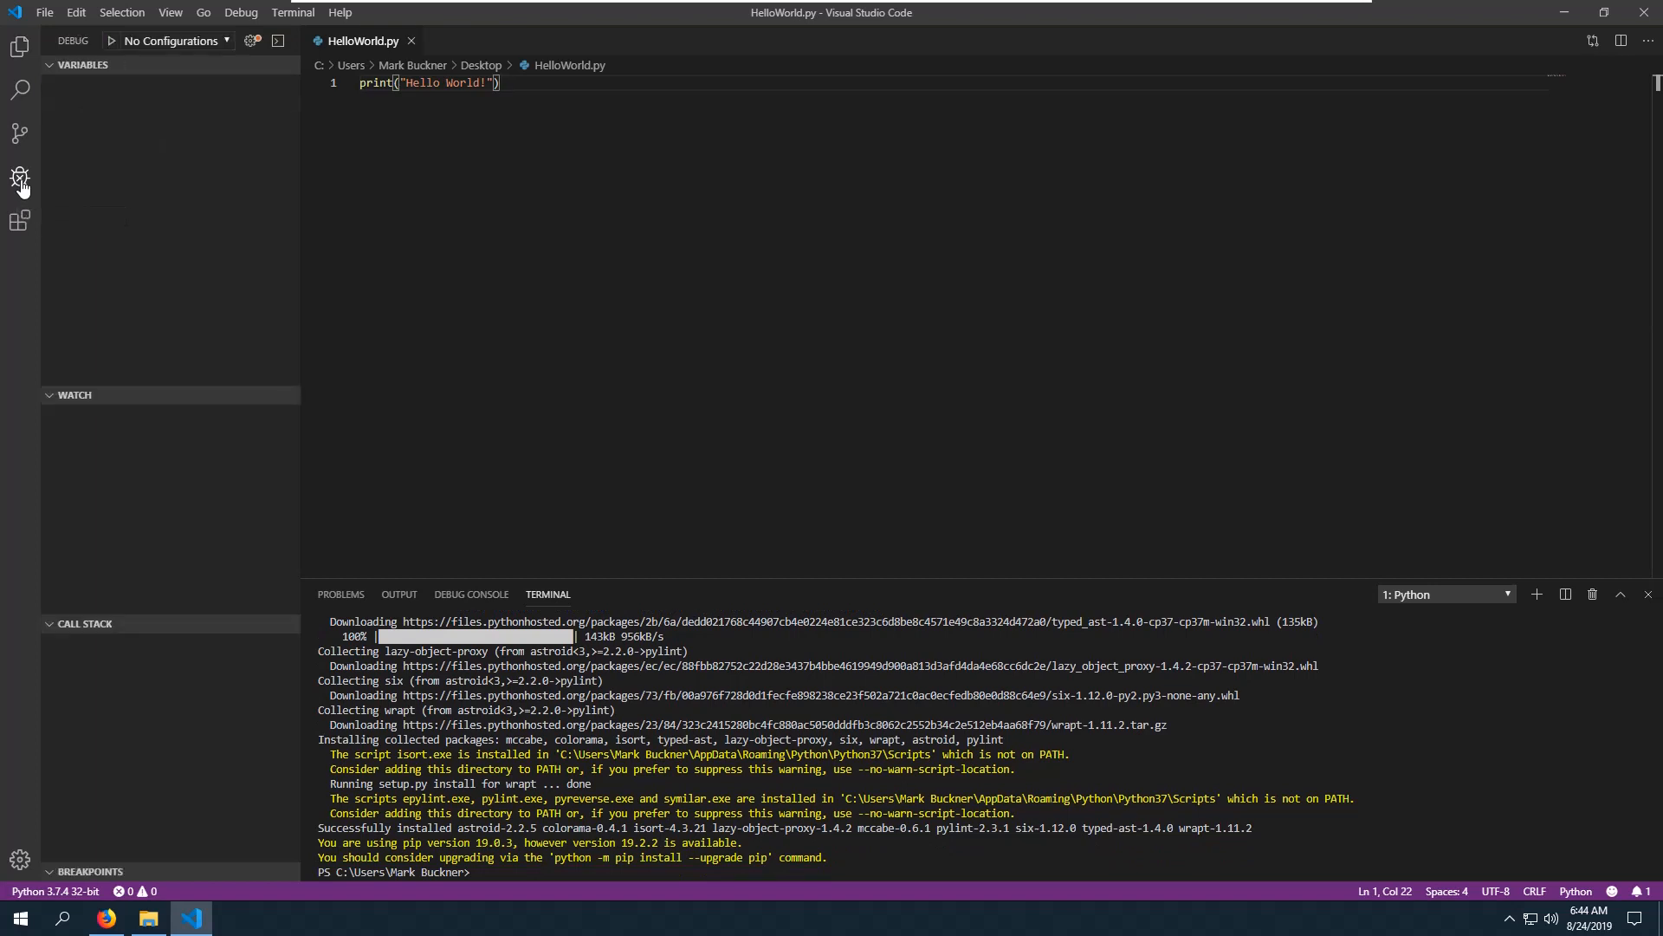
left_click(249, 44)
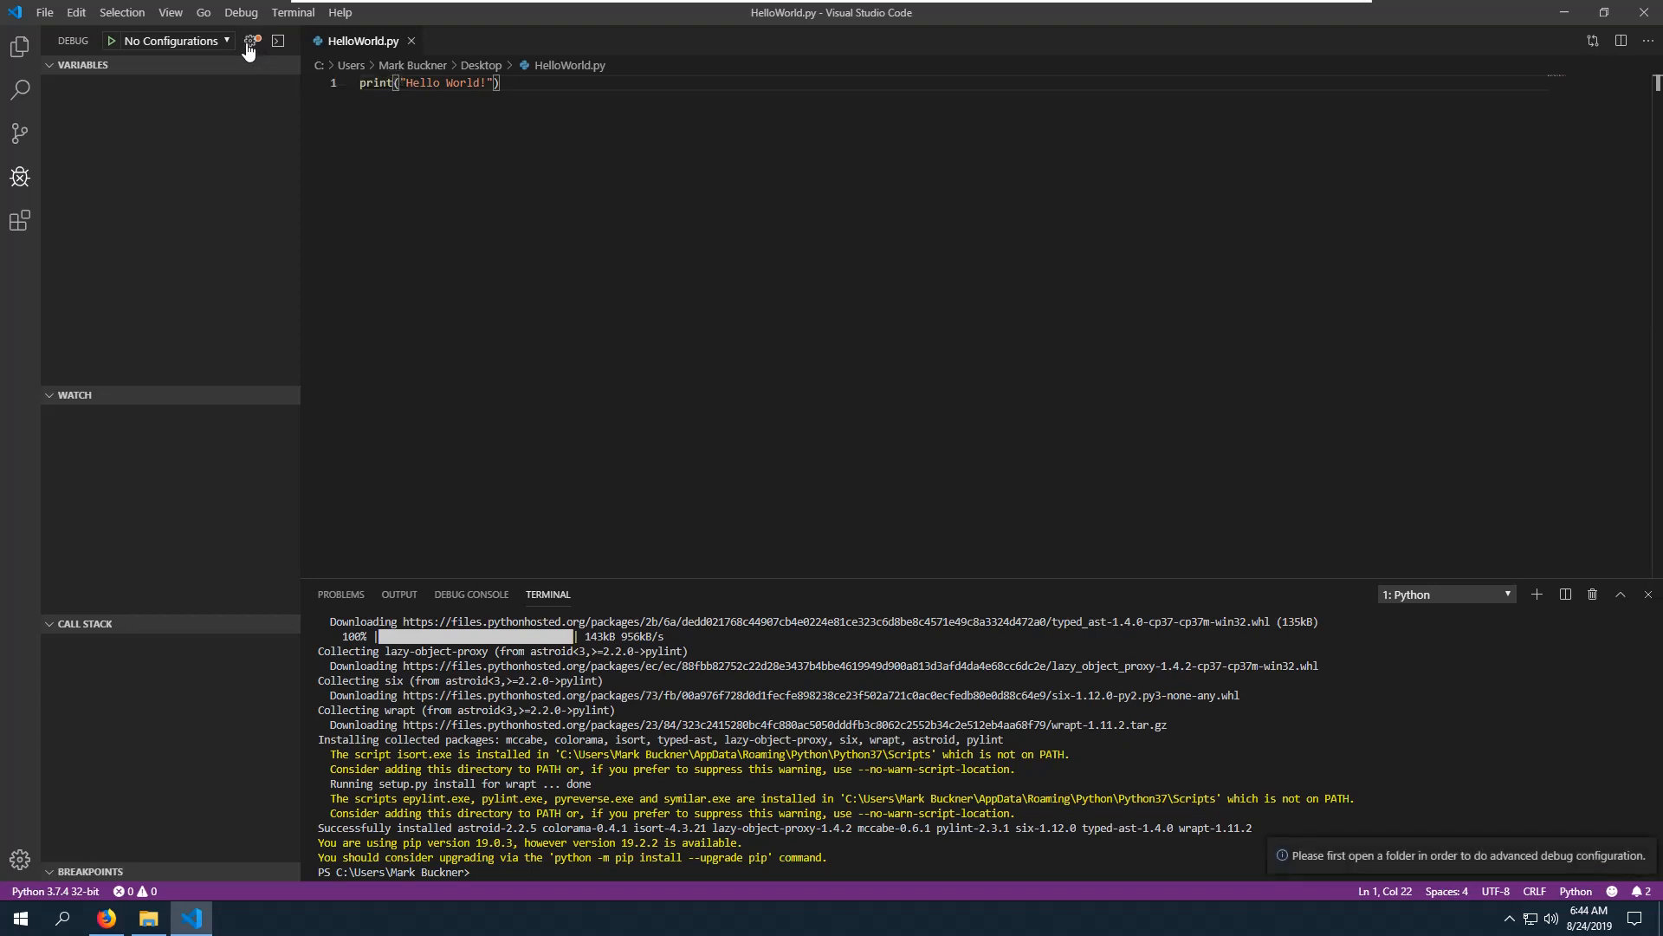
left_click(248, 45)
left_click(112, 43)
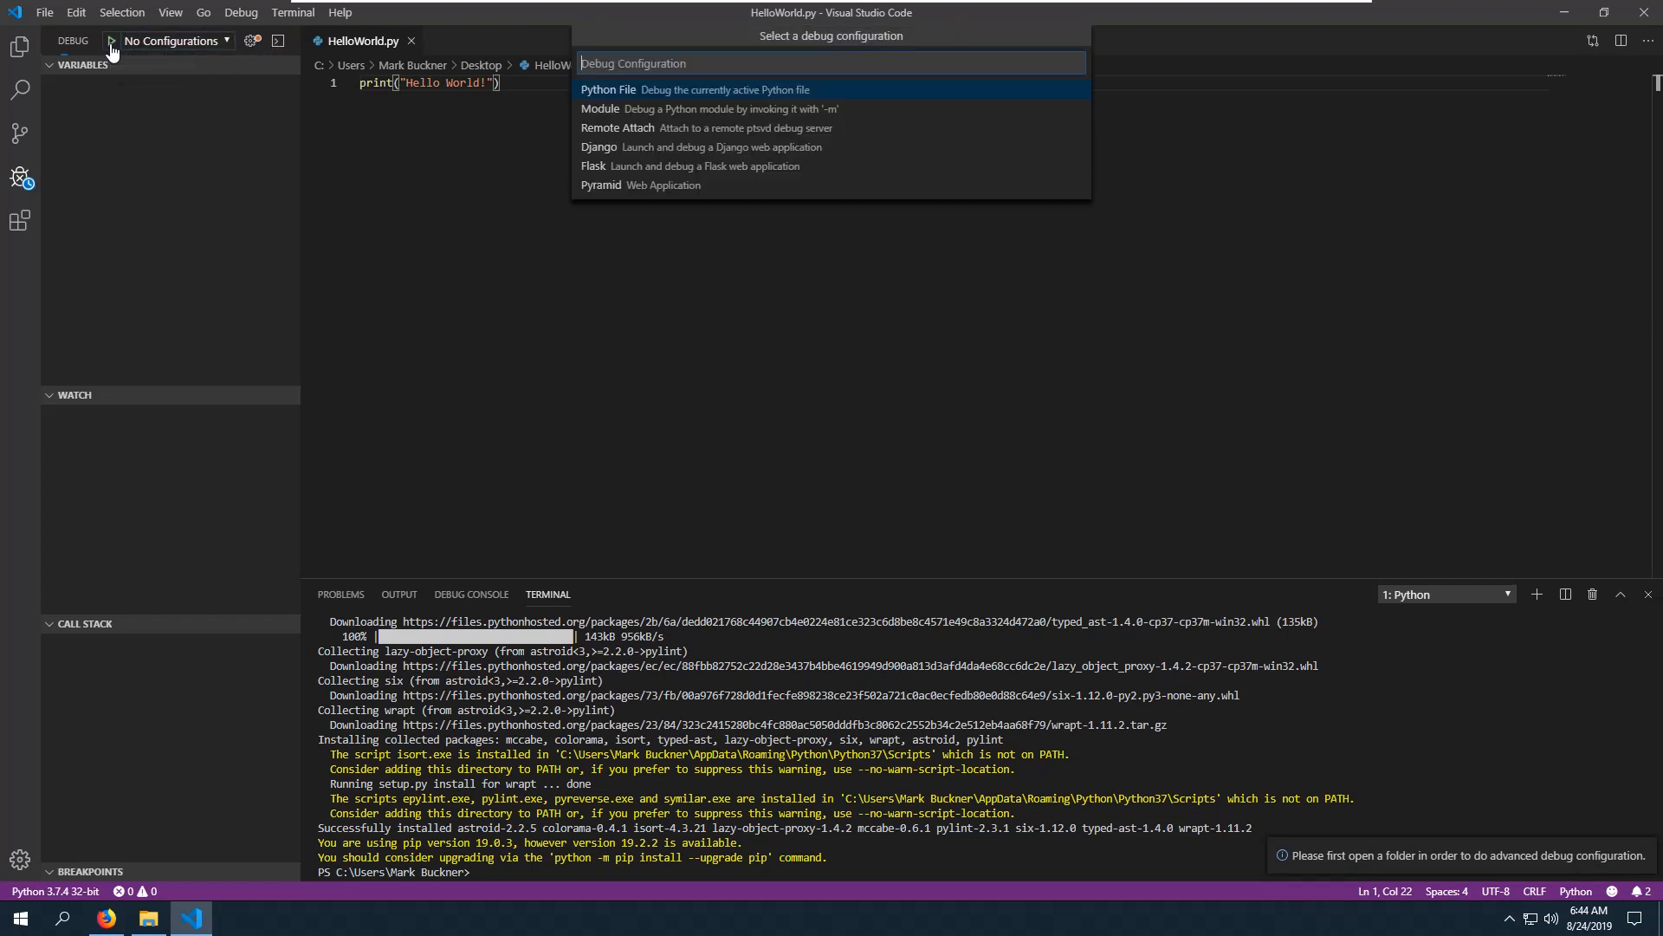
left_click(640, 92)
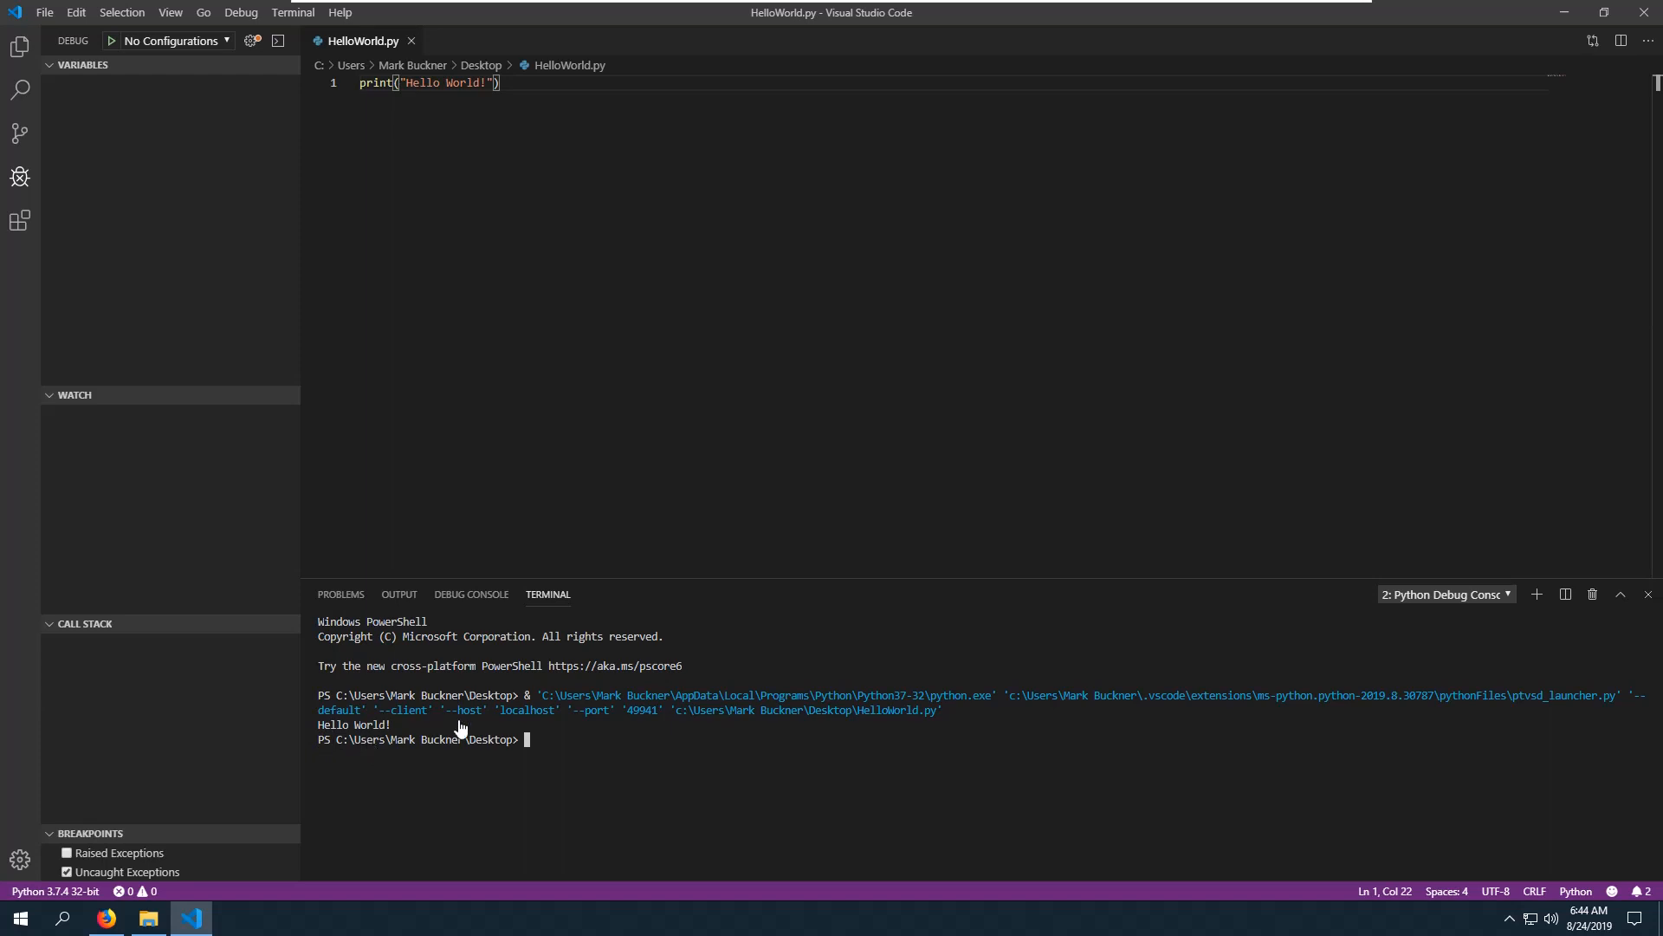
Open the Desktop folder as the working folder so that advanced debug configuration is possible.
left_click(229, 41)
left_click(250, 41)
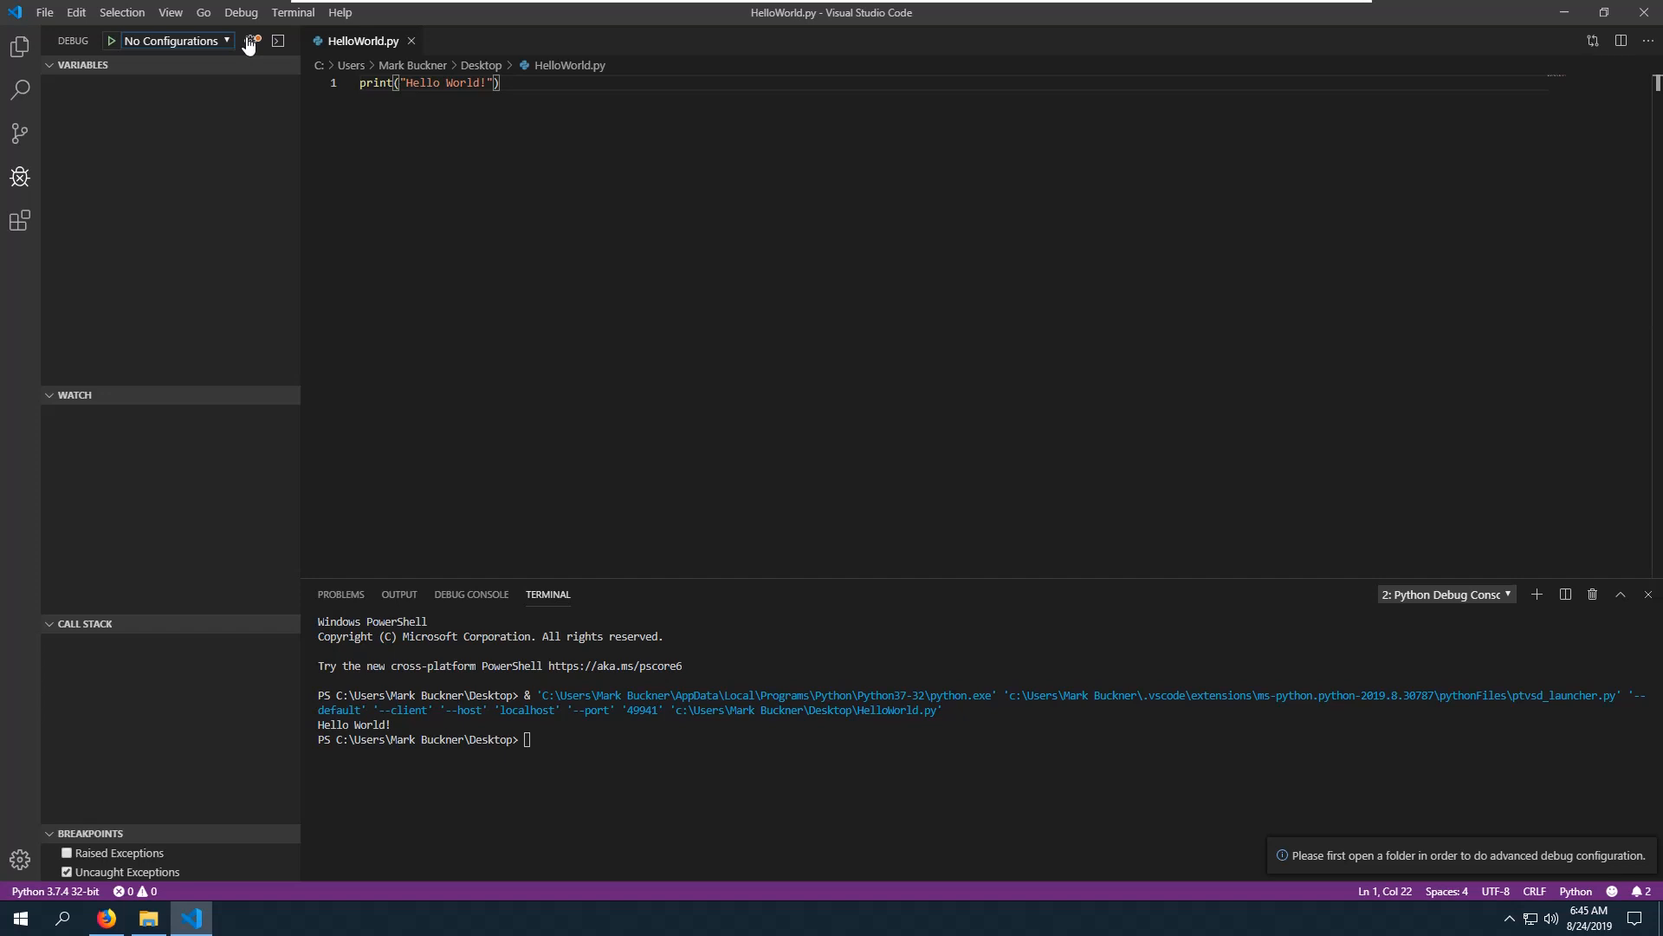
left_click(21, 55)
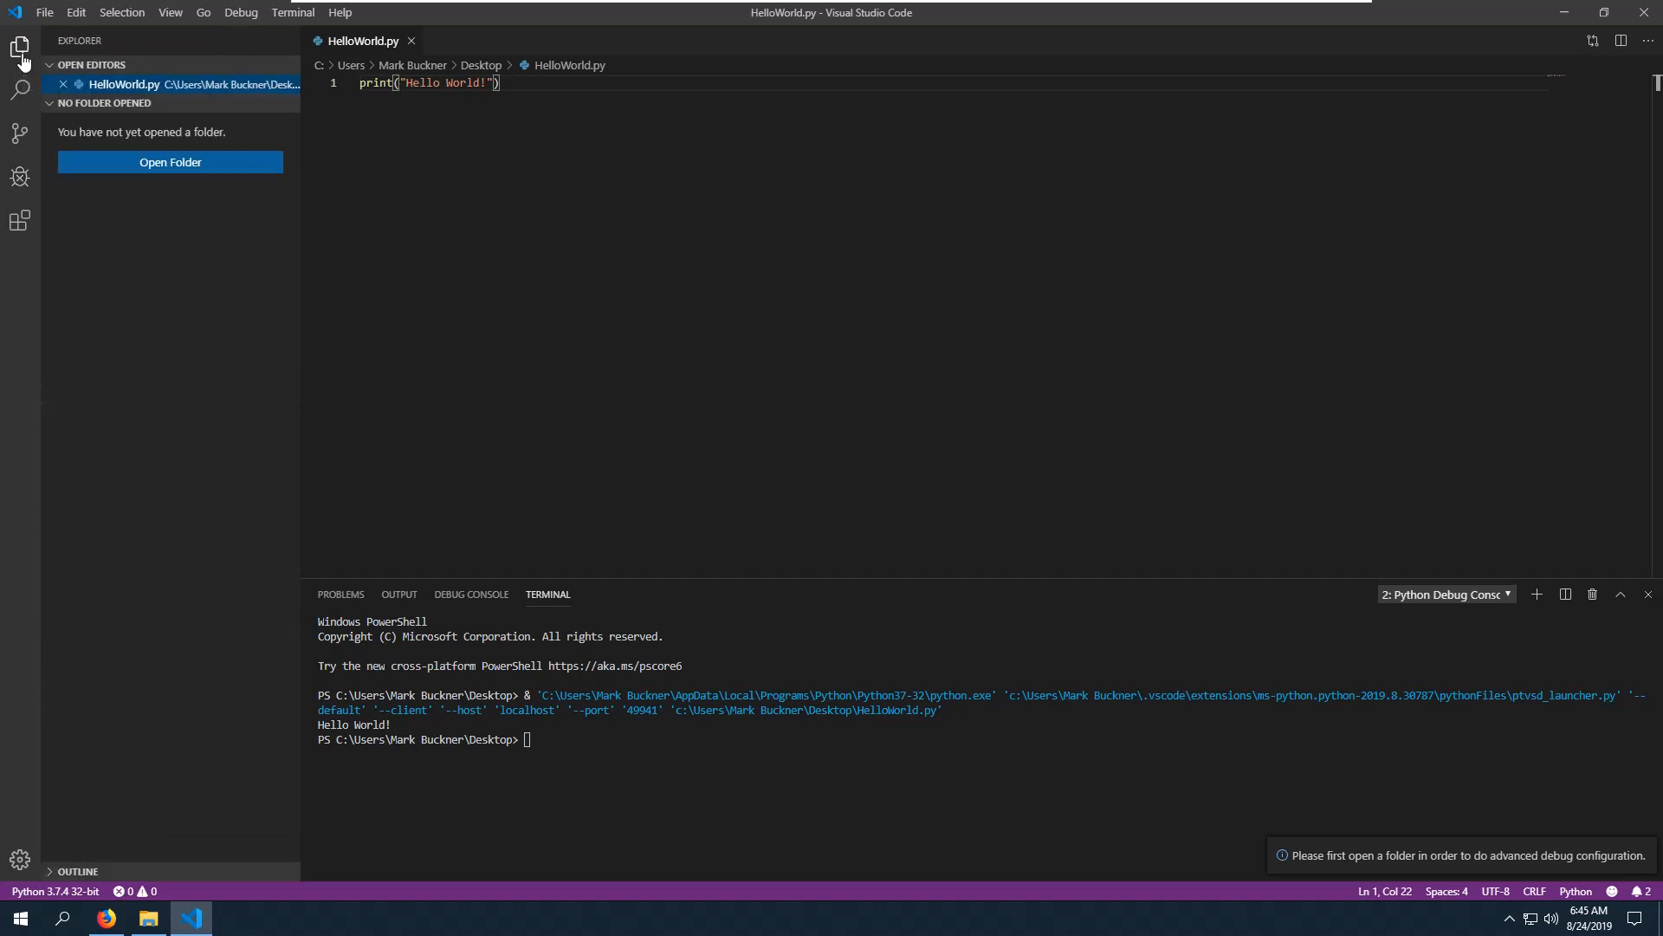
left_click(144, 164)
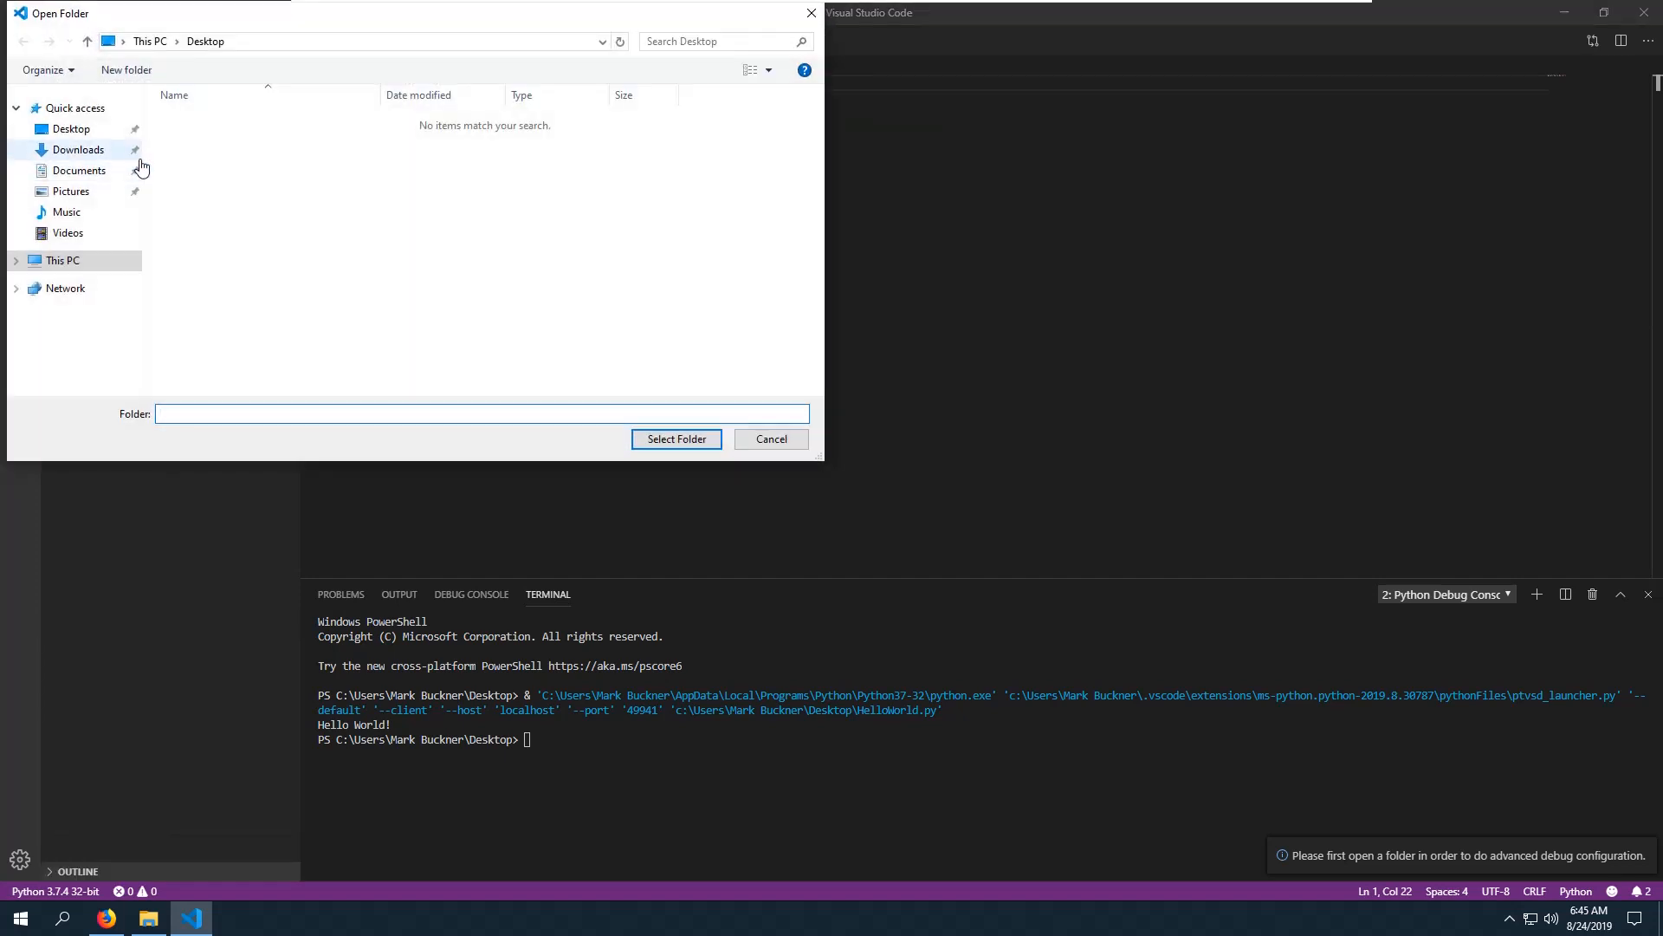
left_click(673, 442)
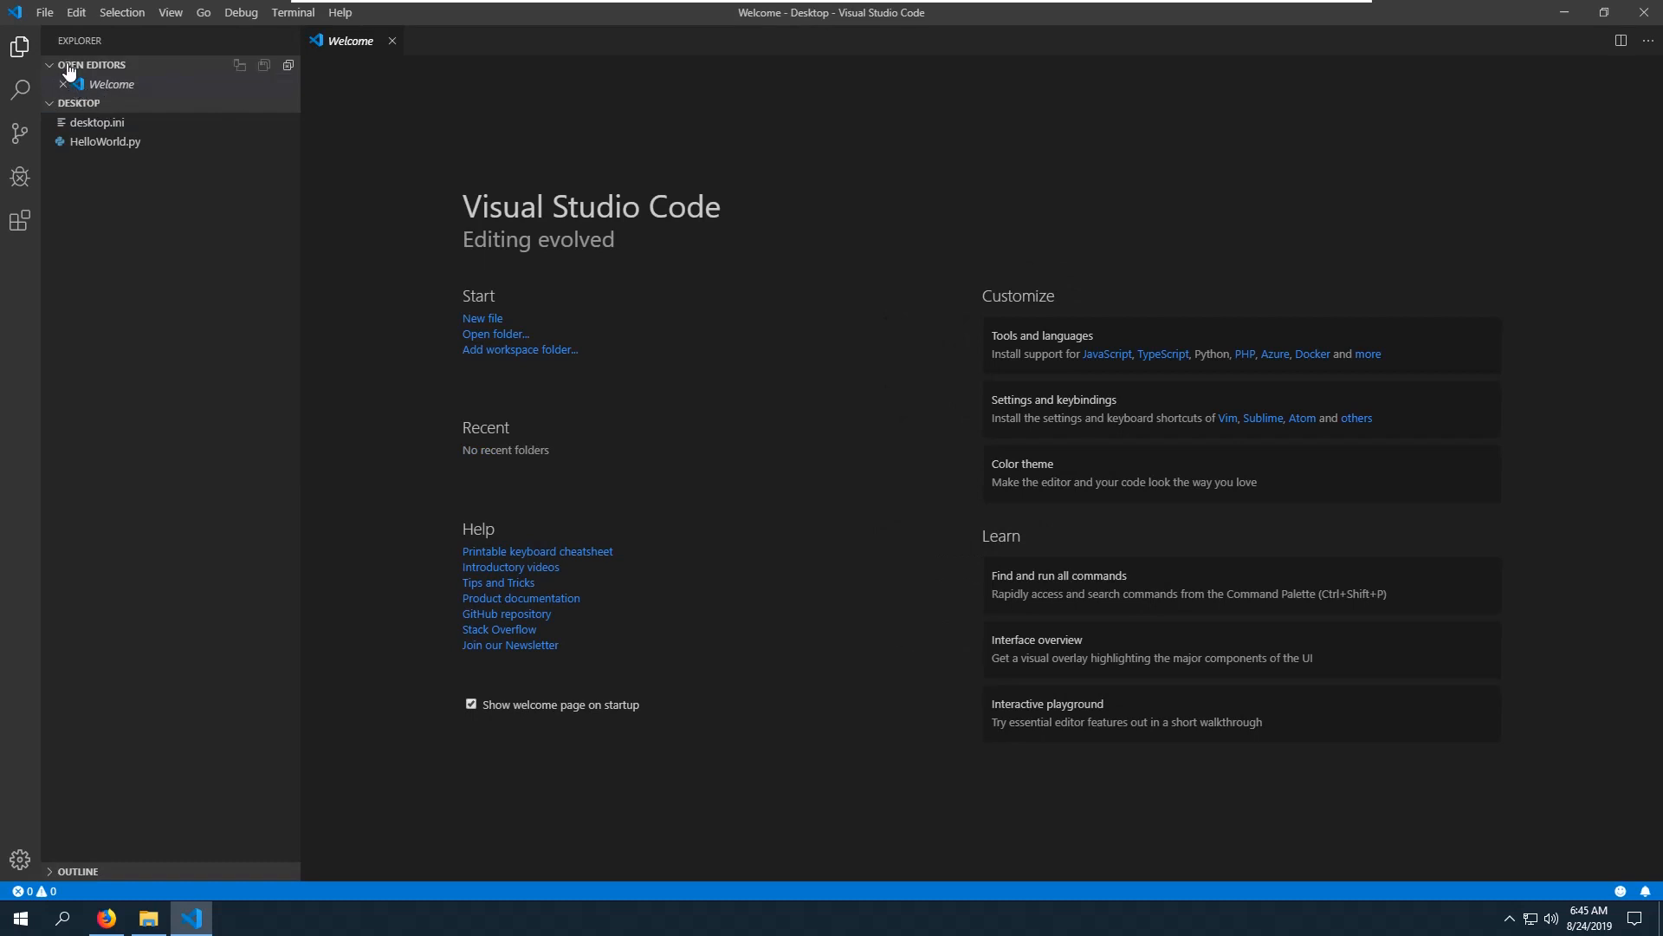
left_click(20, 177)
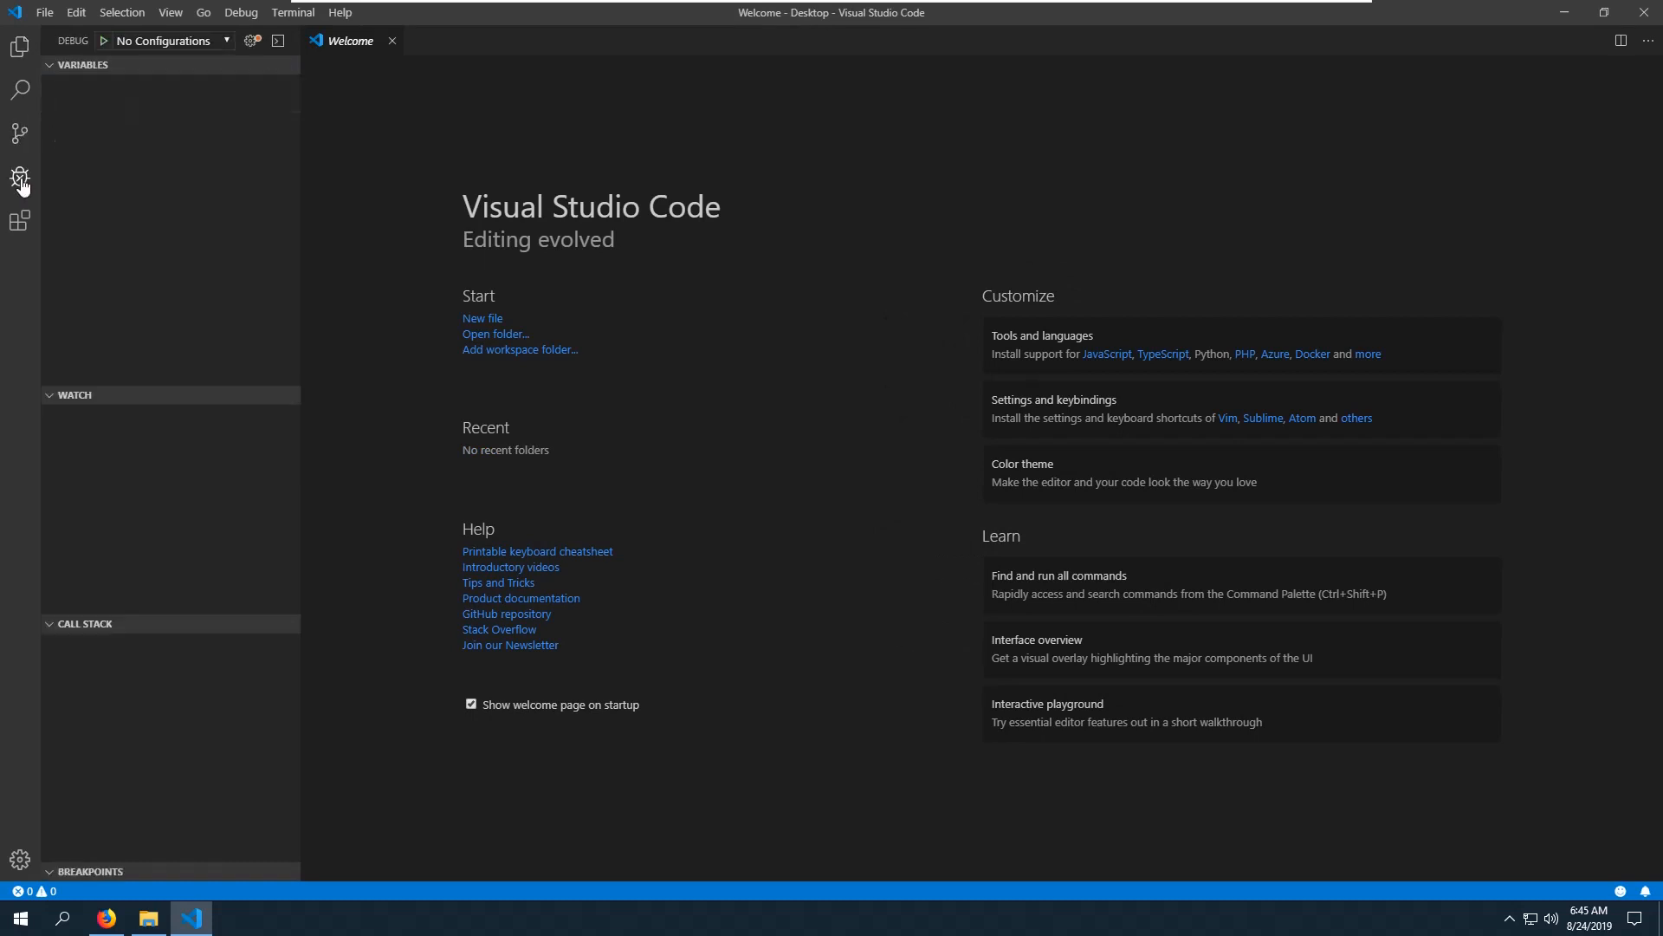
left_click(251, 43)
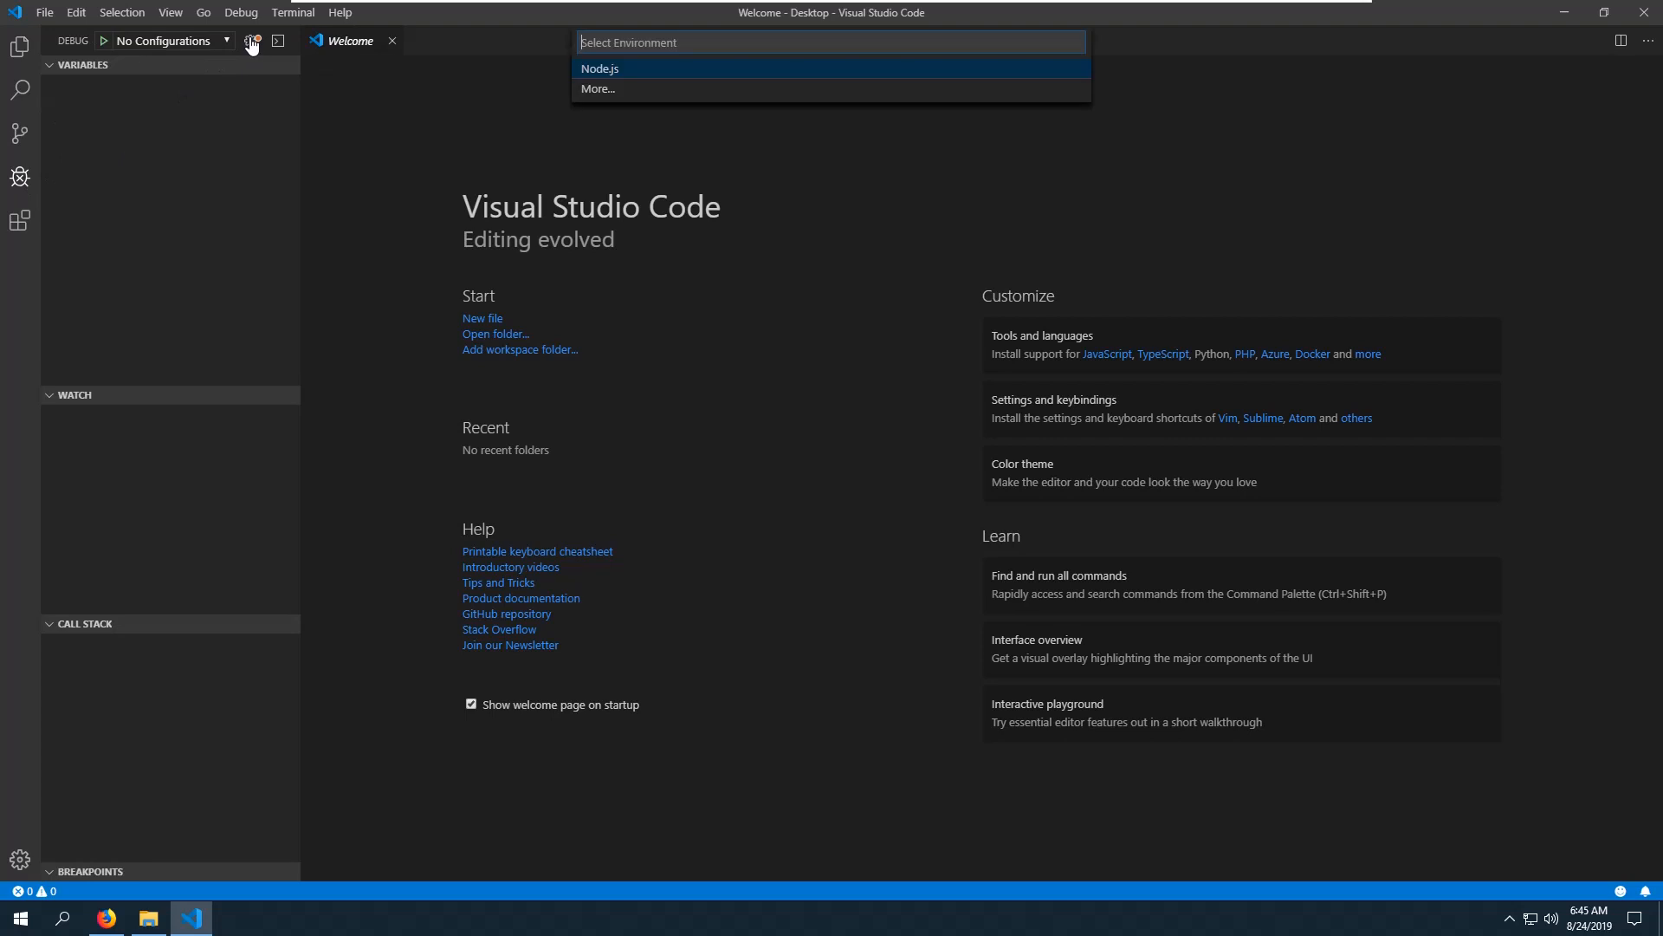
left_click(597, 92)
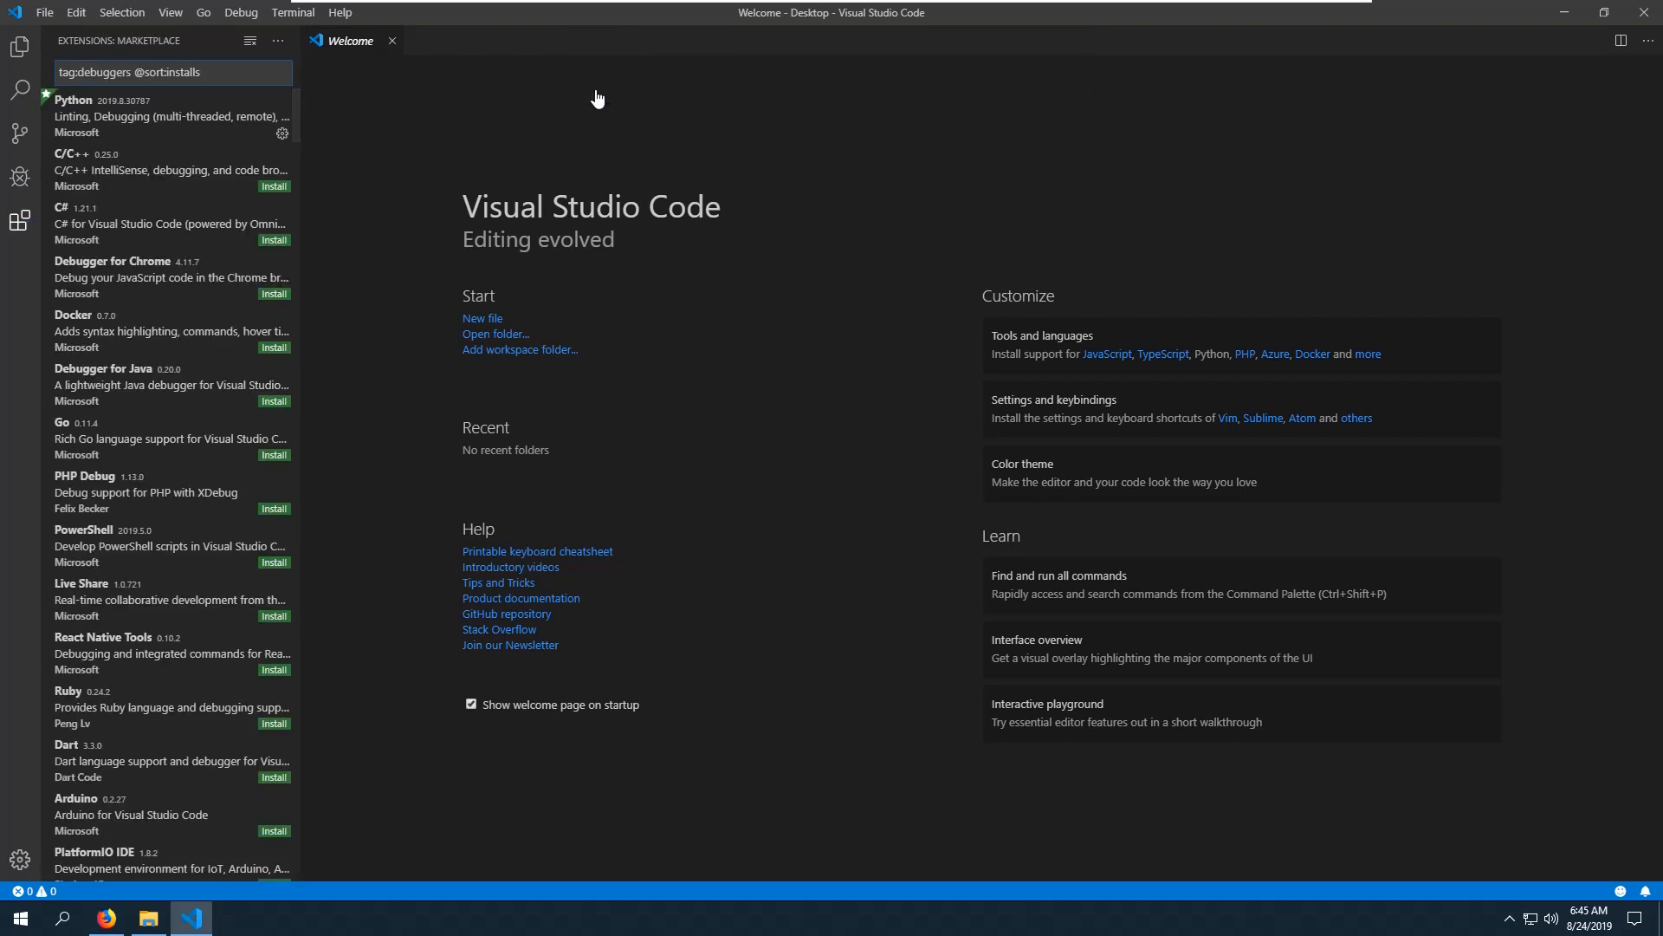
left_click(21, 178)
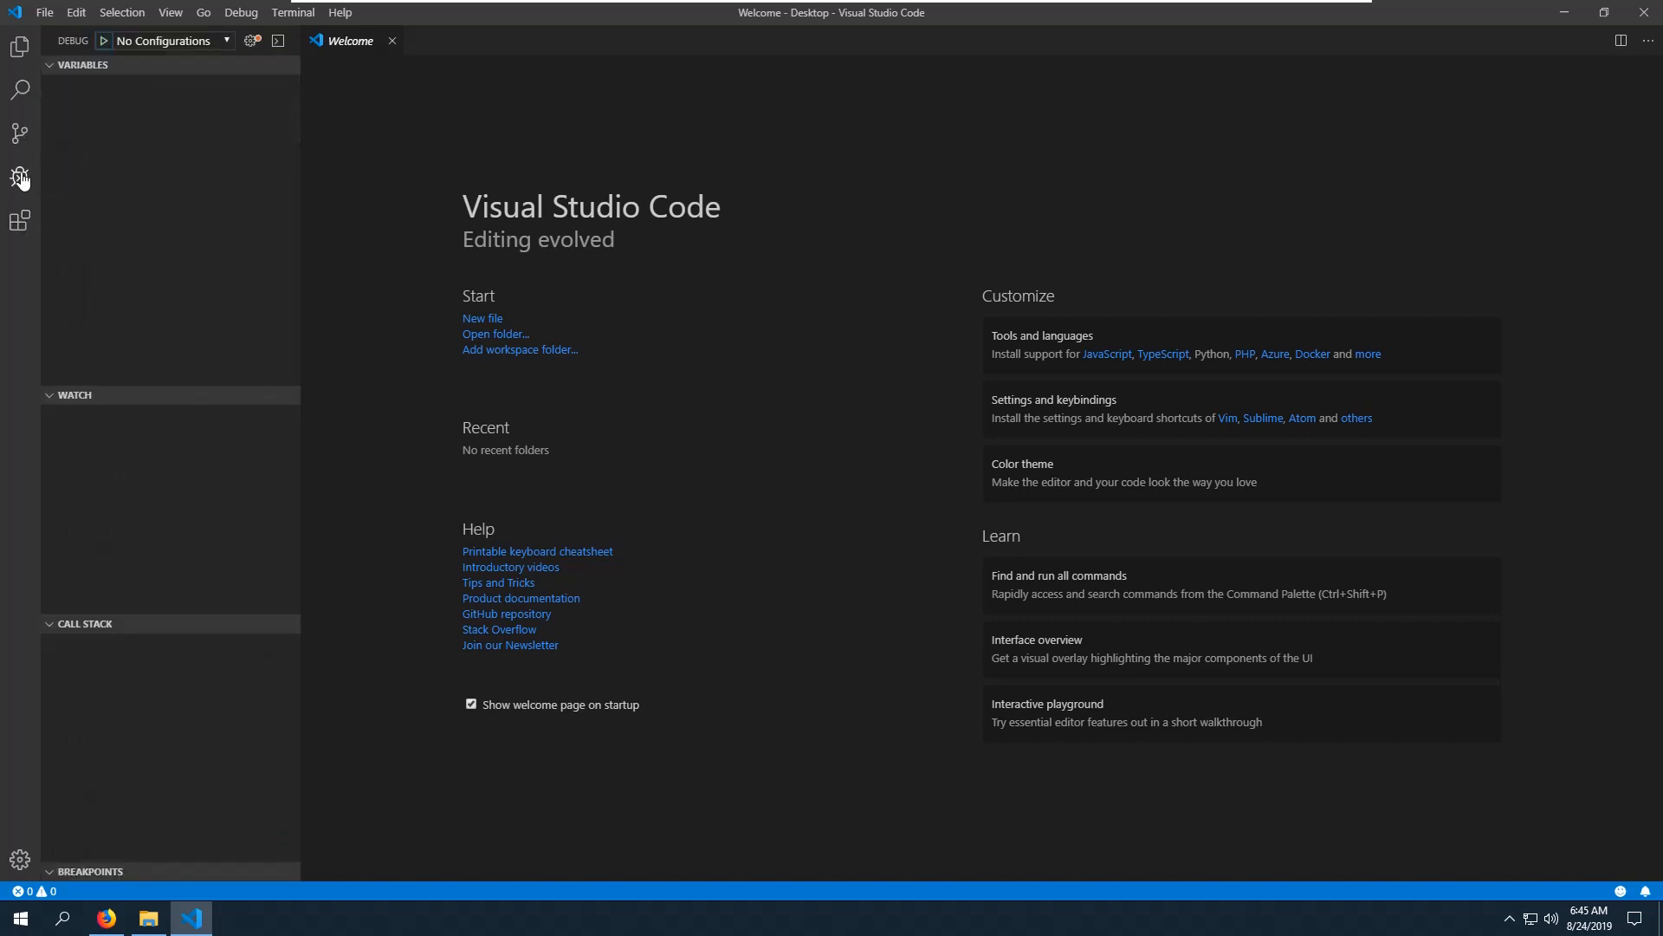
left_click(103, 43)
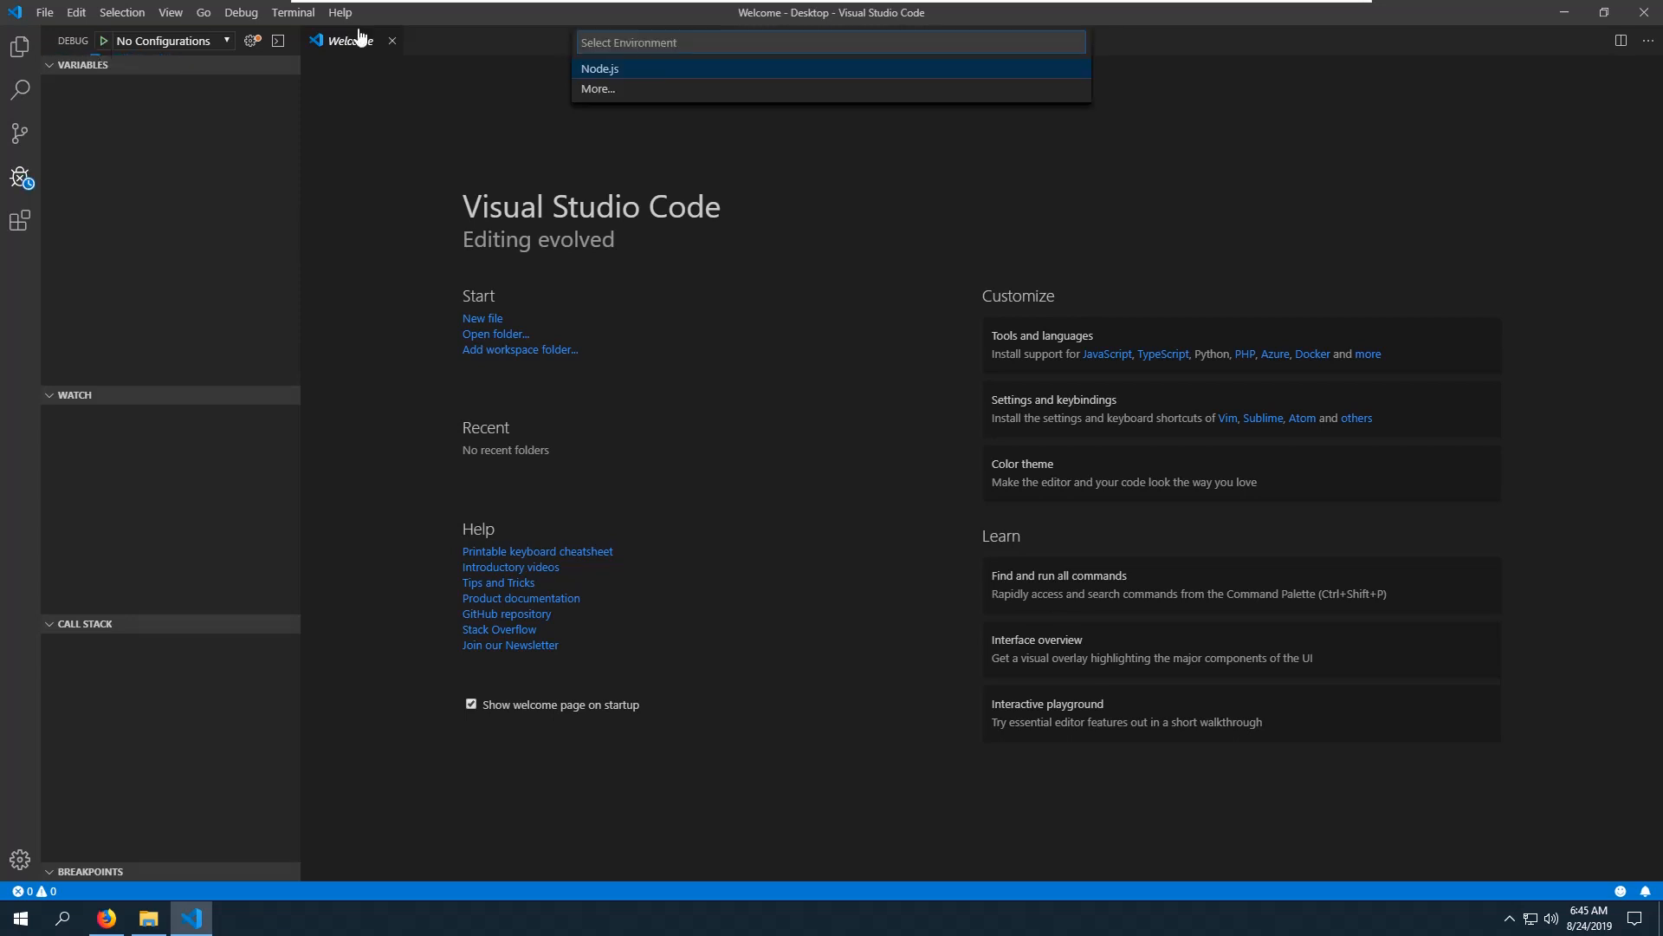
left_click(192, 920)
left_click(190, 922)
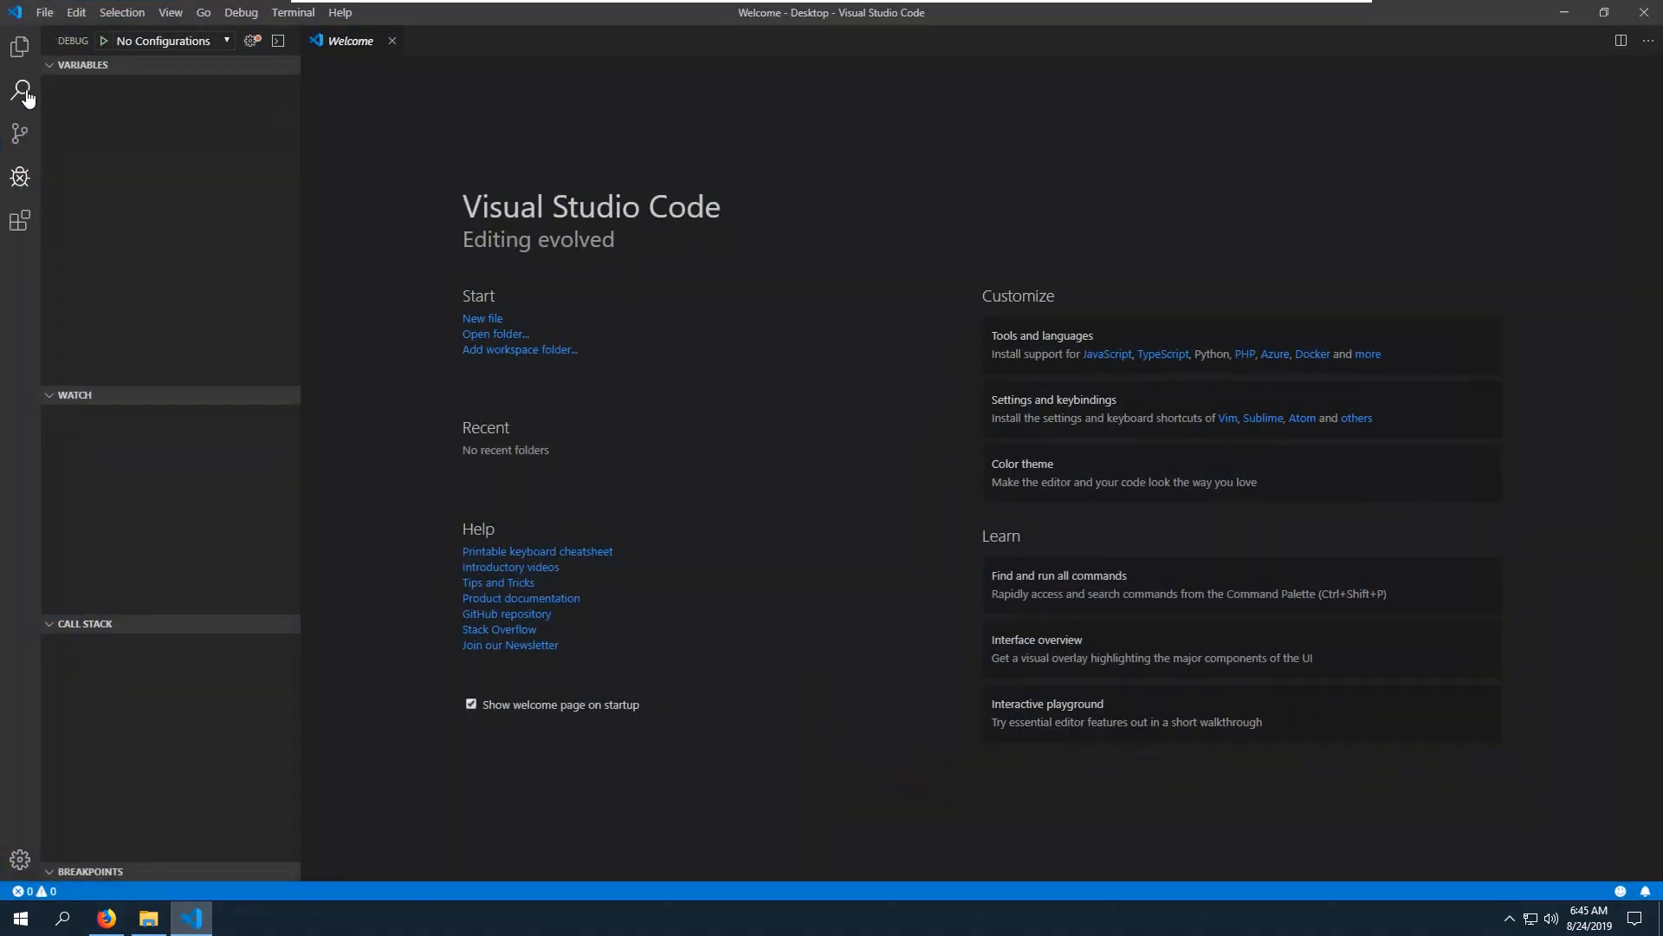
Open HelloWorld.py from the Desktop folder, create a launch.json with the Python File debug configuration, and close launch.json.
left_click(19, 51)
left_click(109, 144)
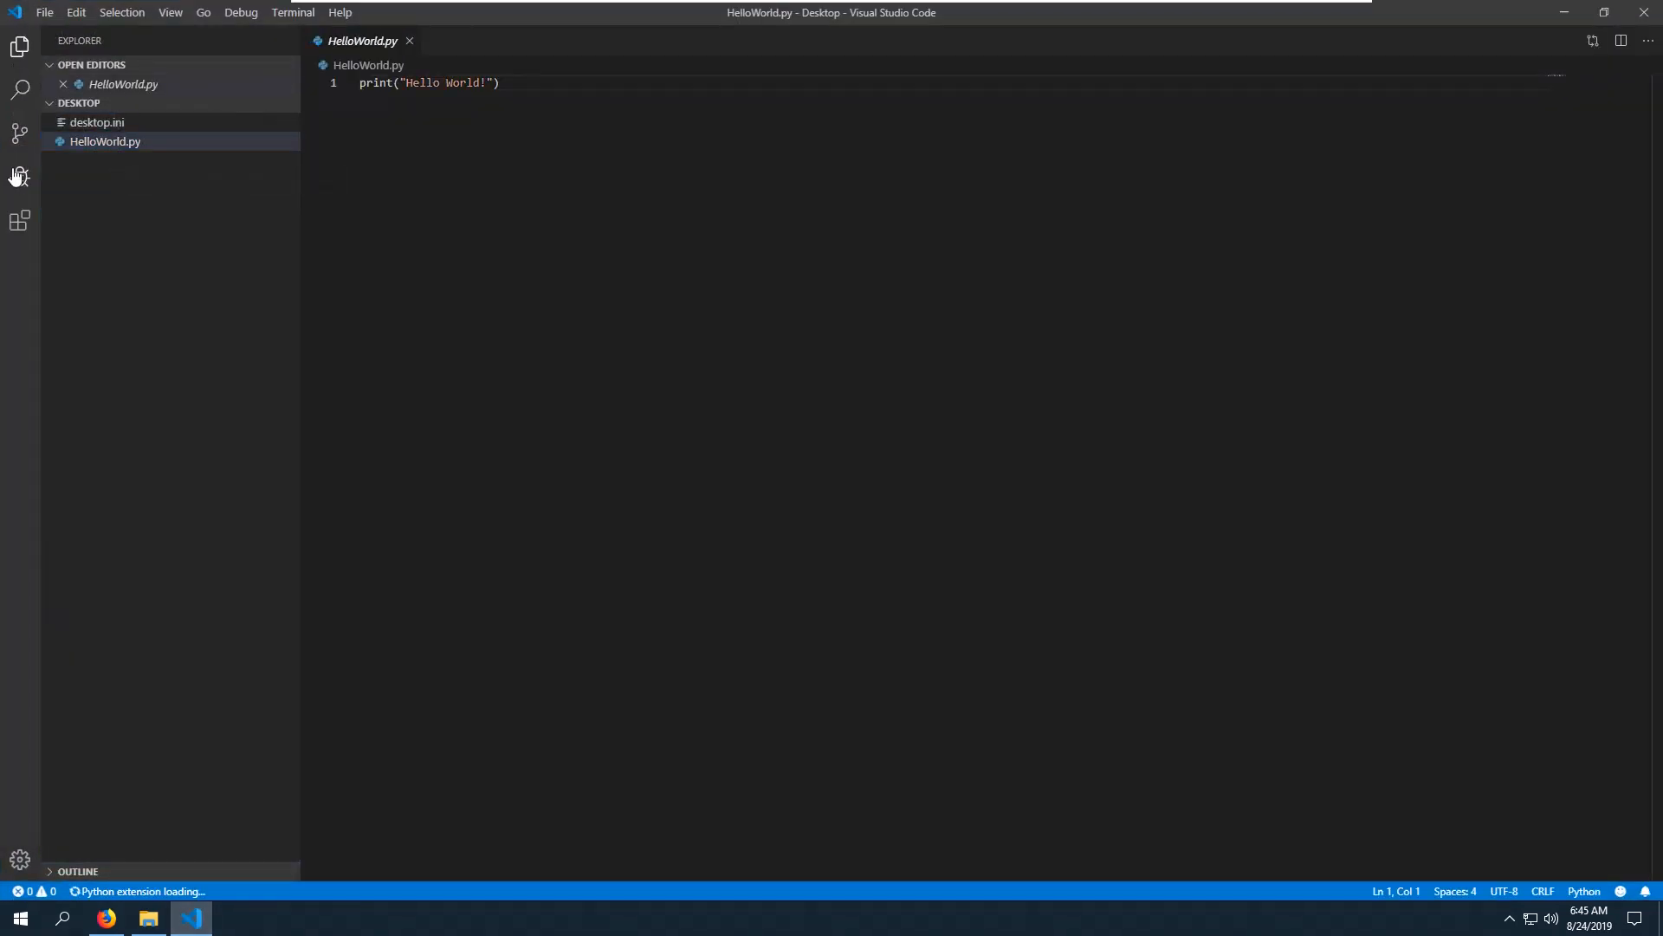
left_click(20, 177)
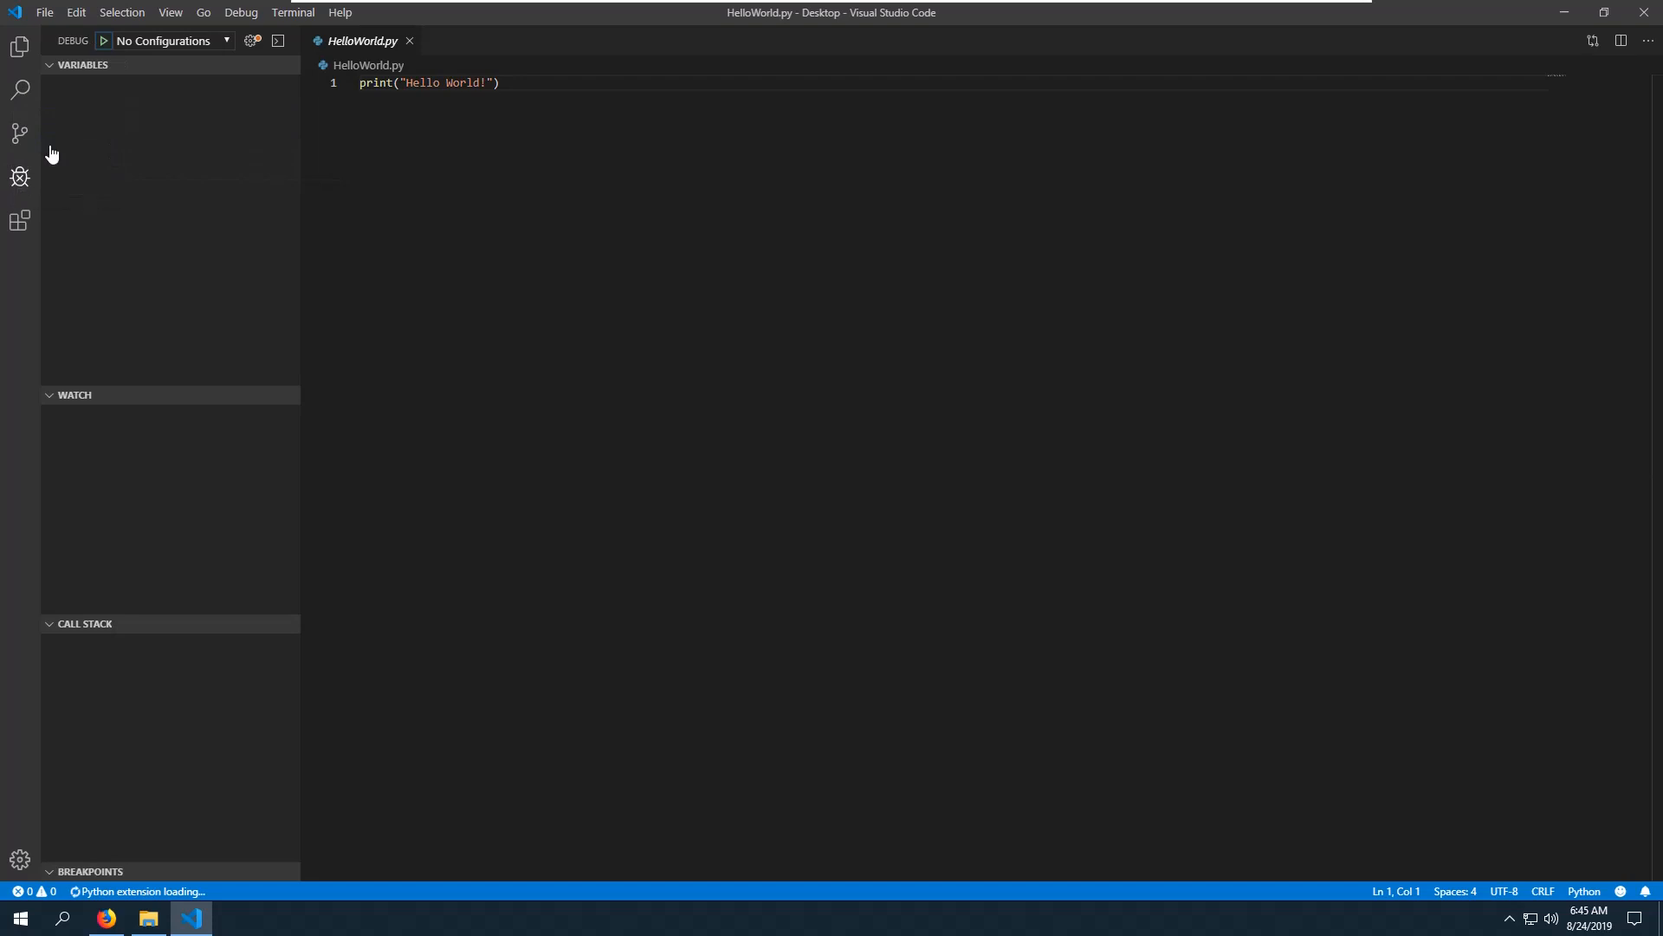
left_click(250, 42)
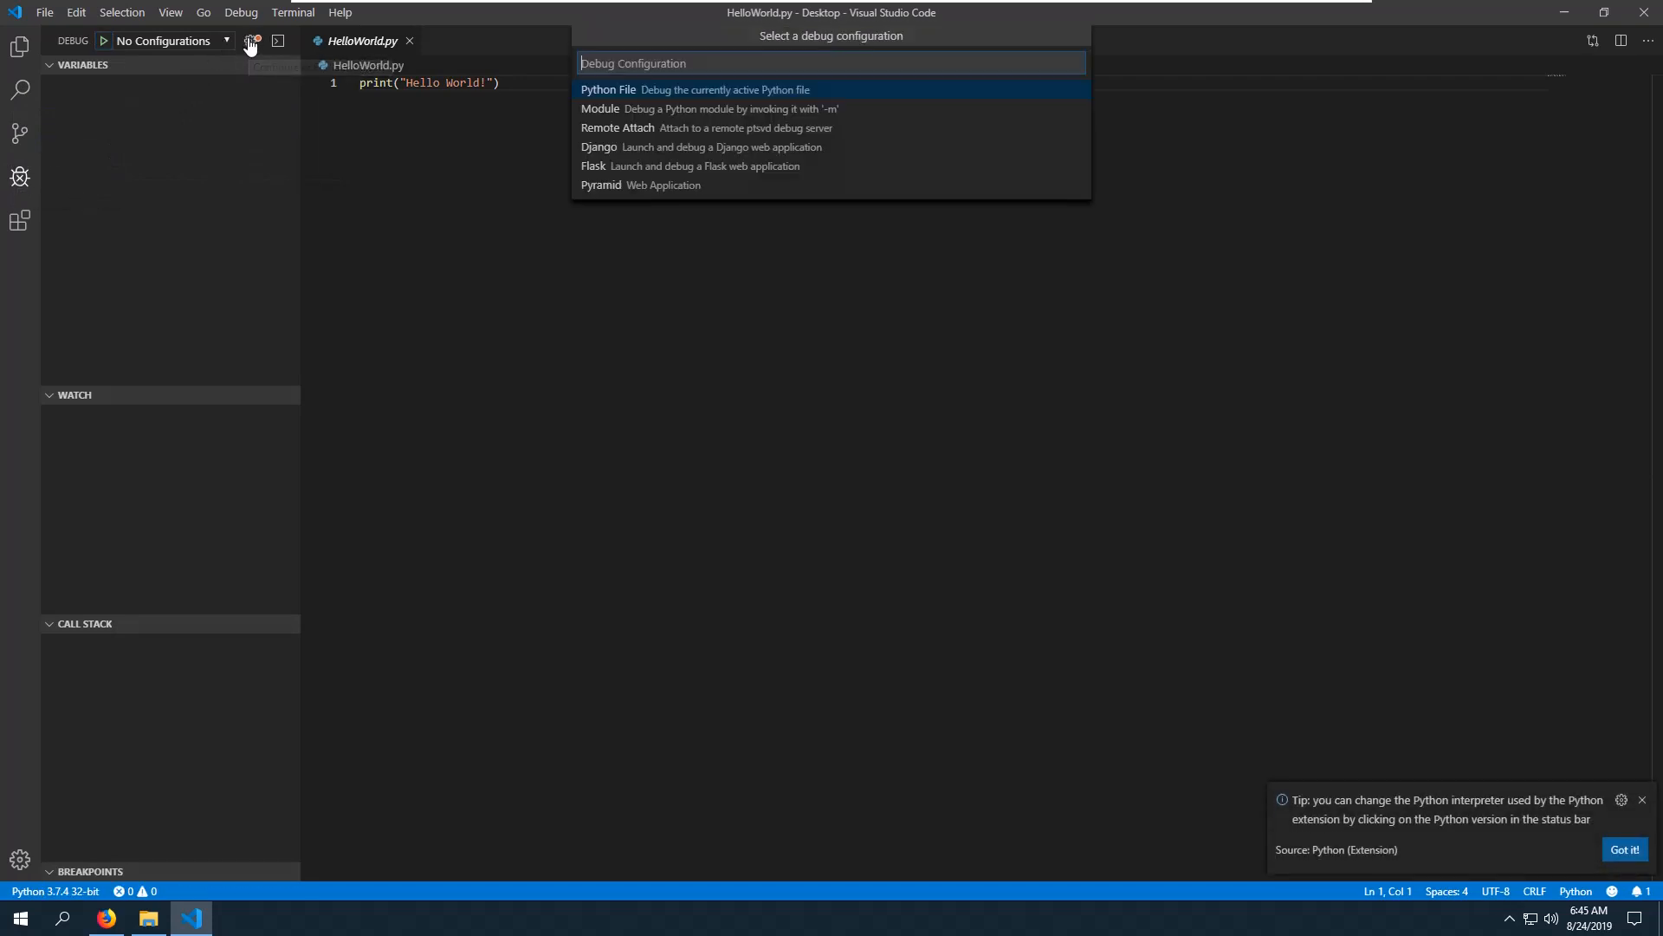
left_click(626, 94)
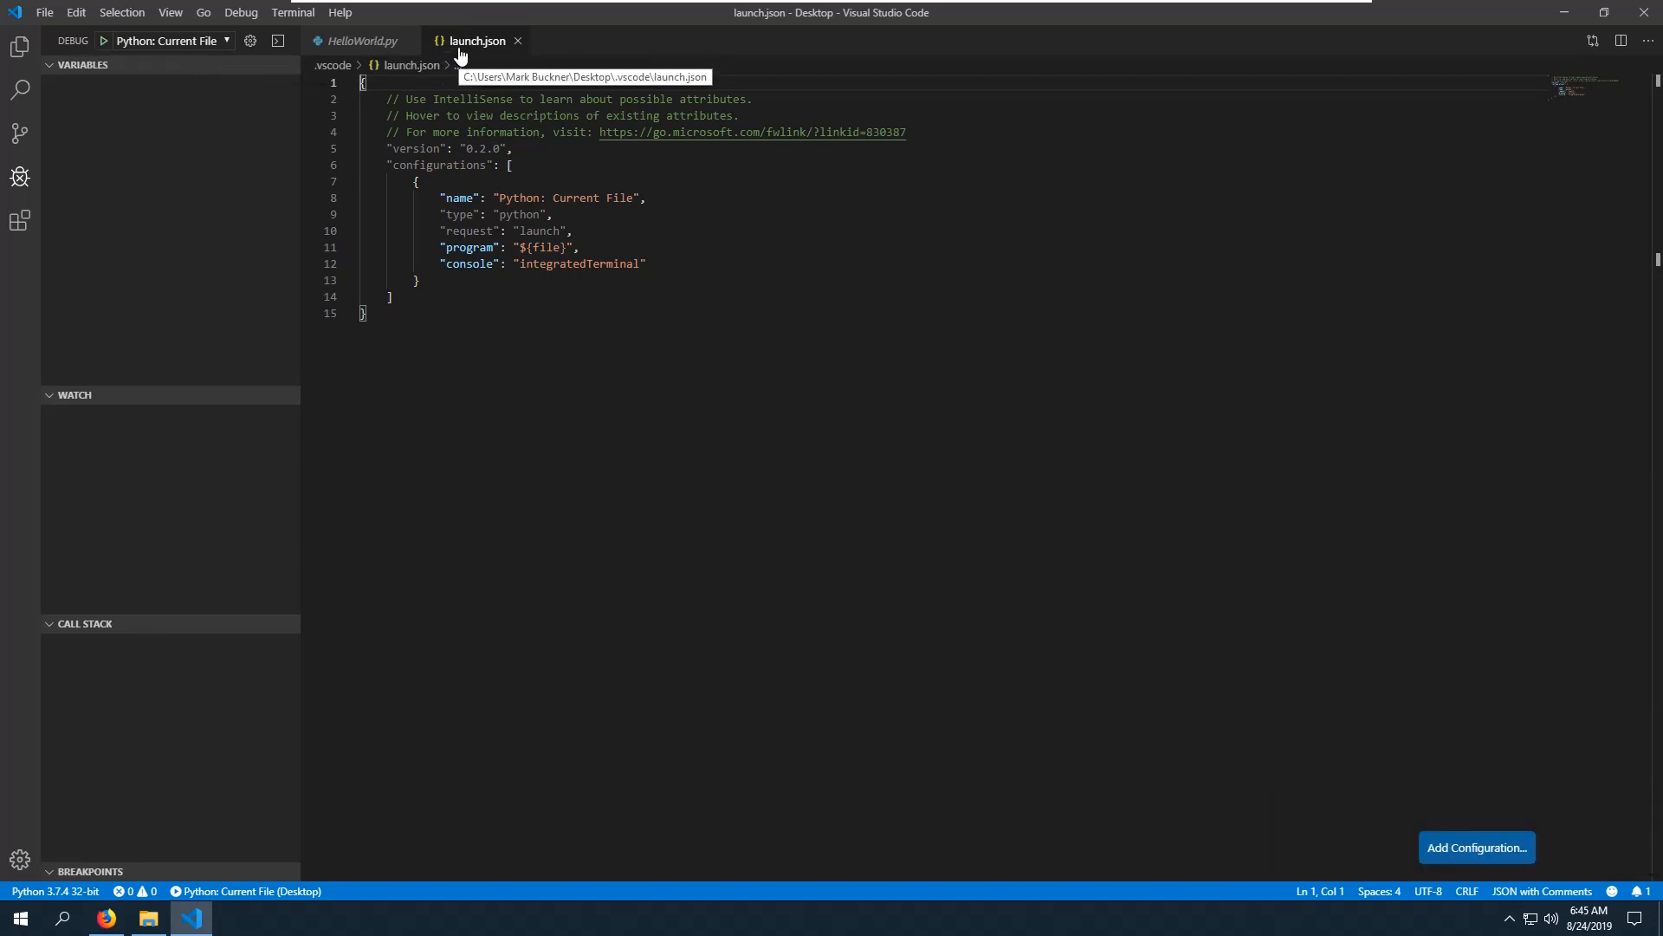
left_click(517, 41)
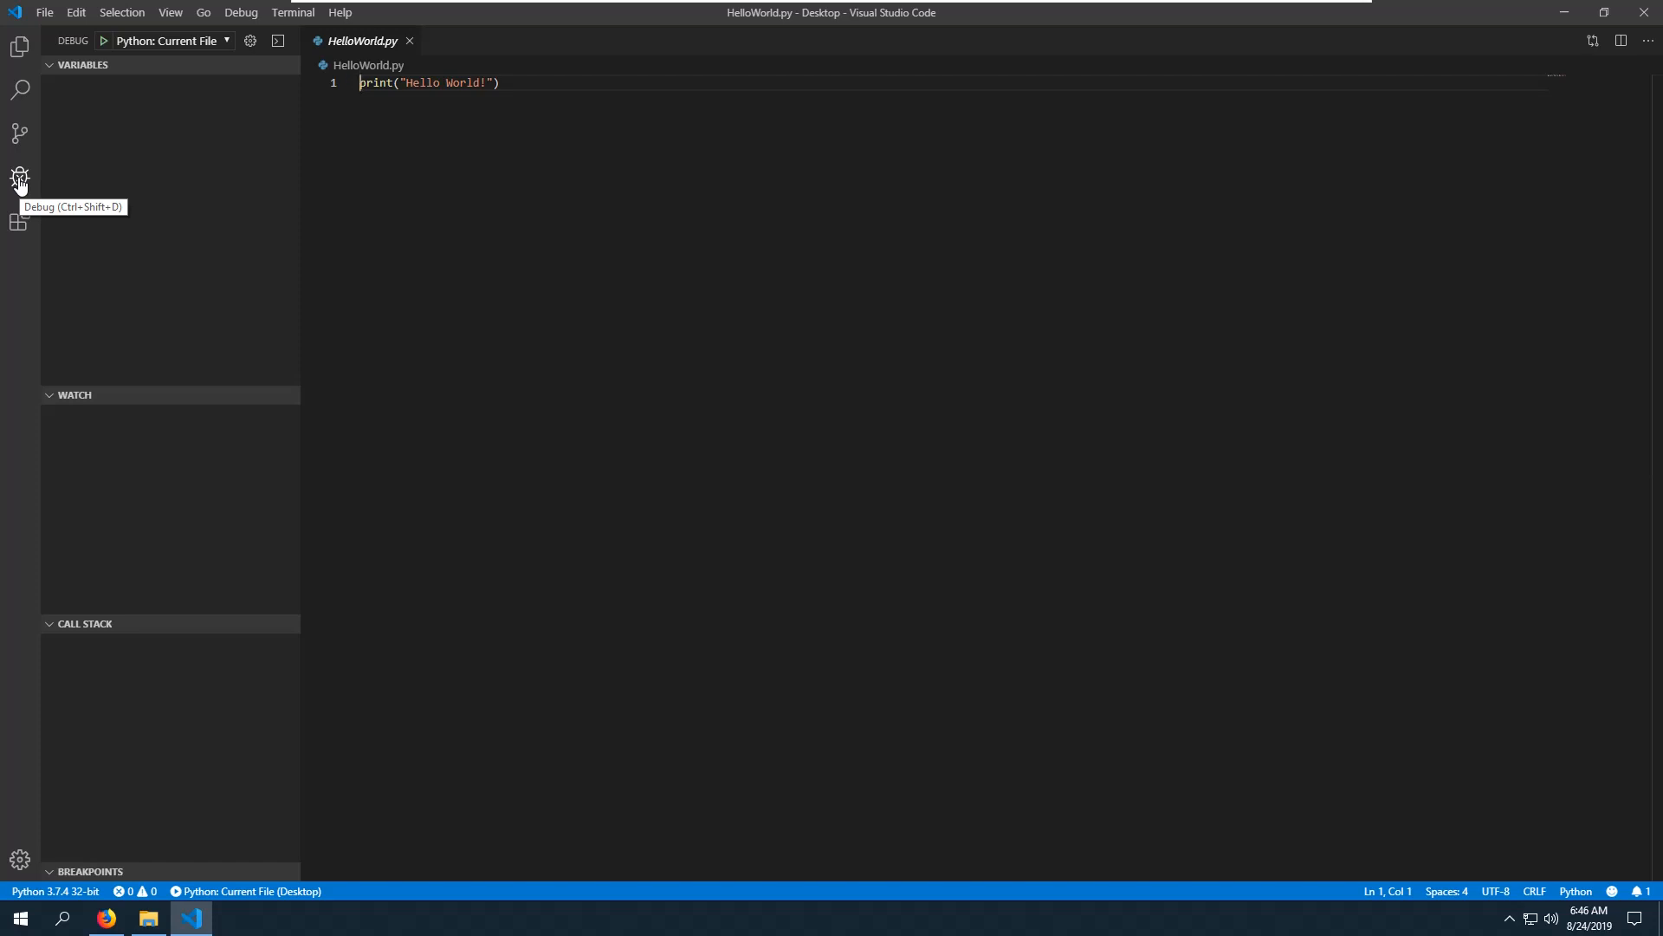
Review the Python: Current File configuration in launch.json, close it, and reopen HelloWorld.py with the debug view shown.
left_click(251, 42)
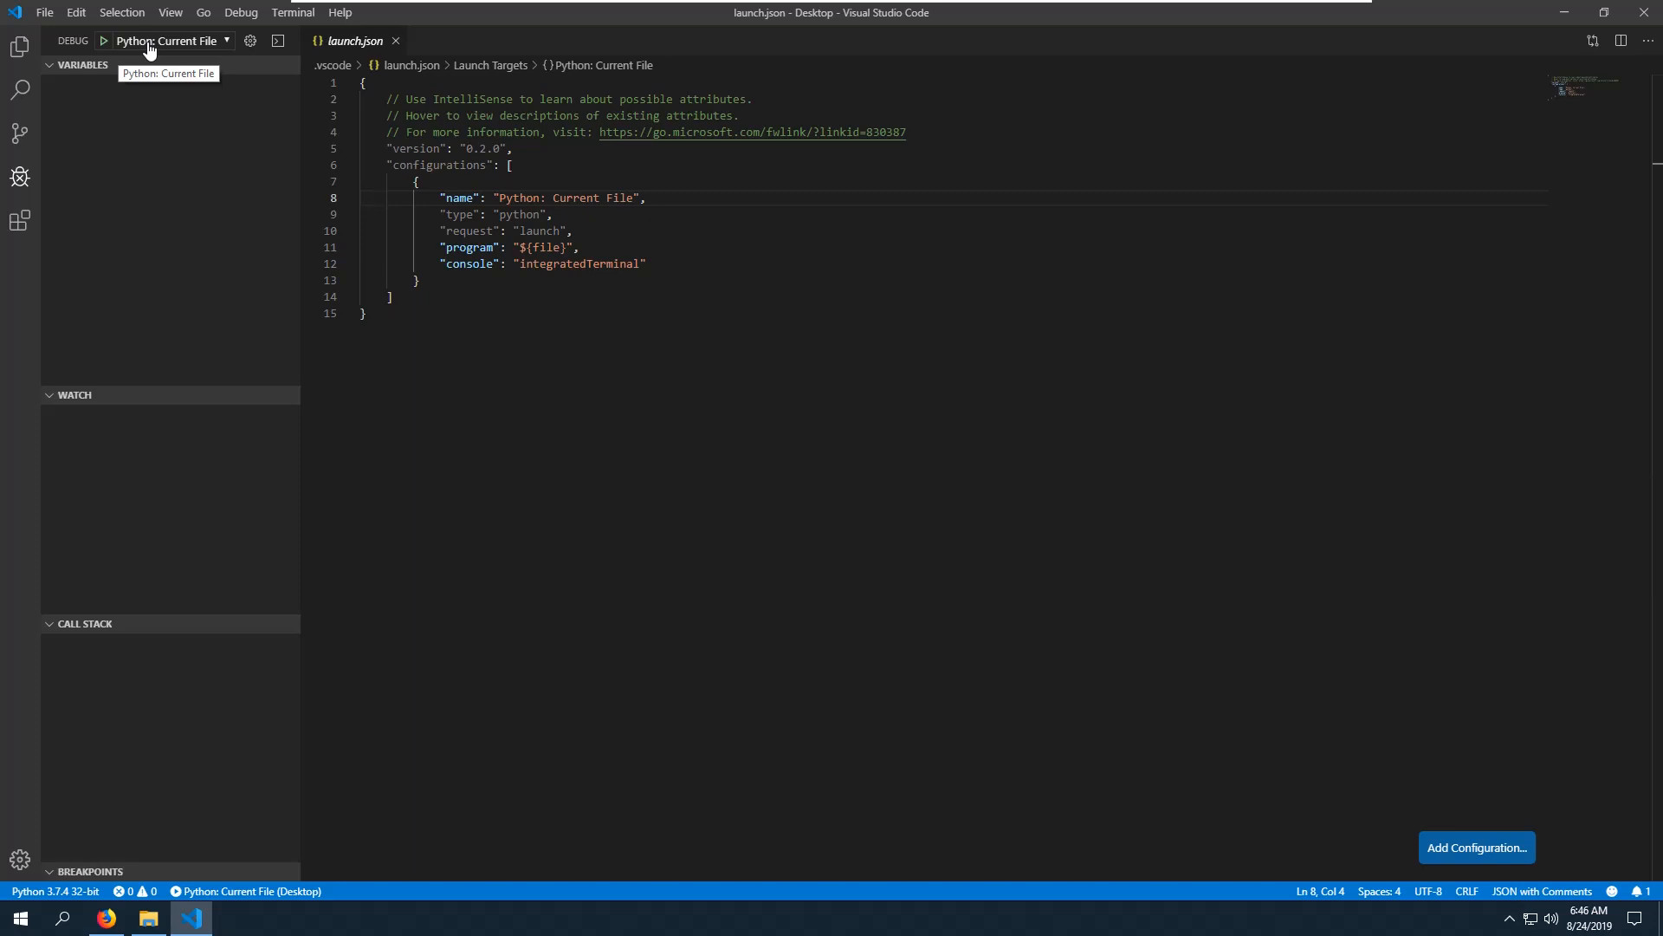
left_click(395, 43)
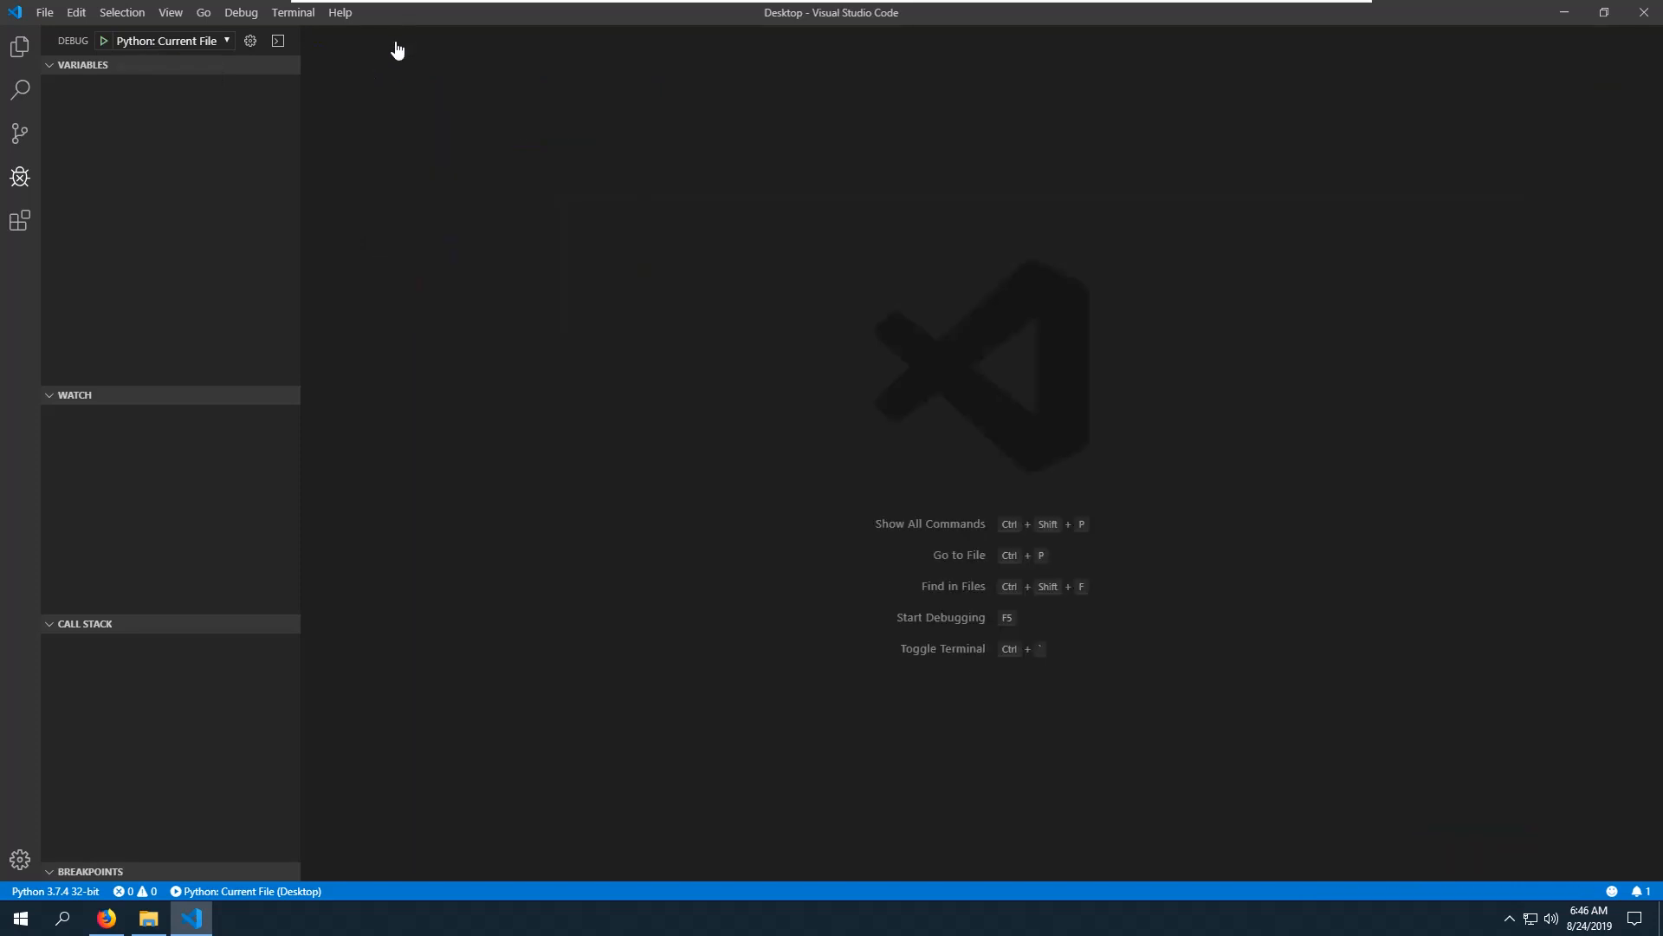
left_click(23, 54)
left_click(102, 143)
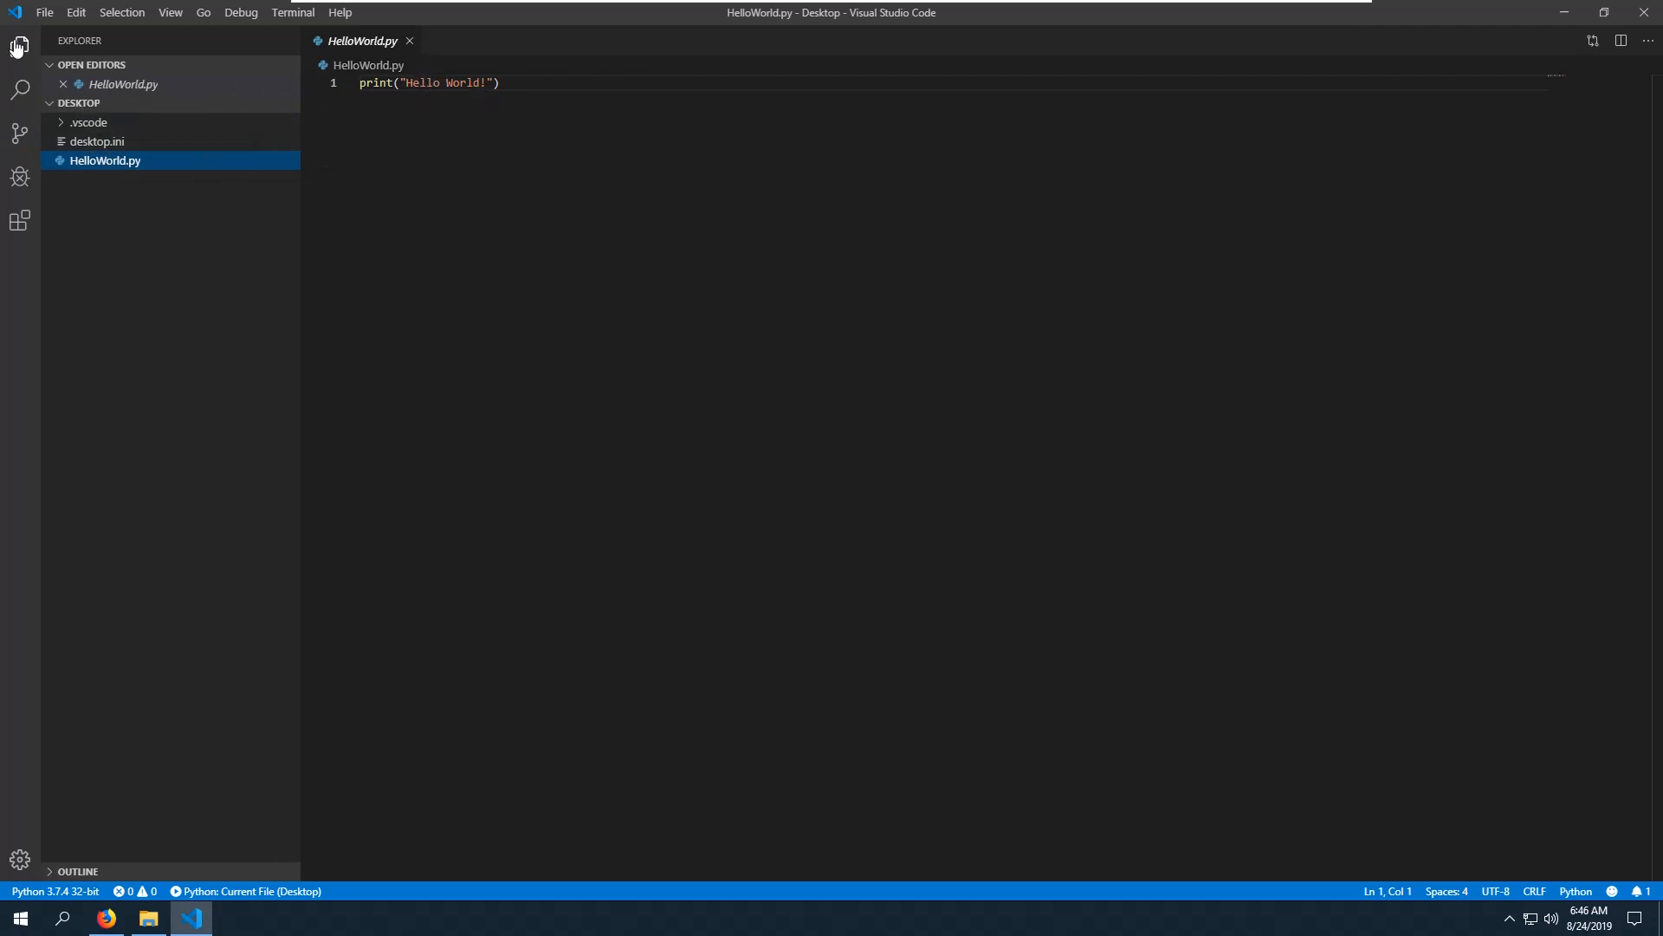
left_click(20, 176)
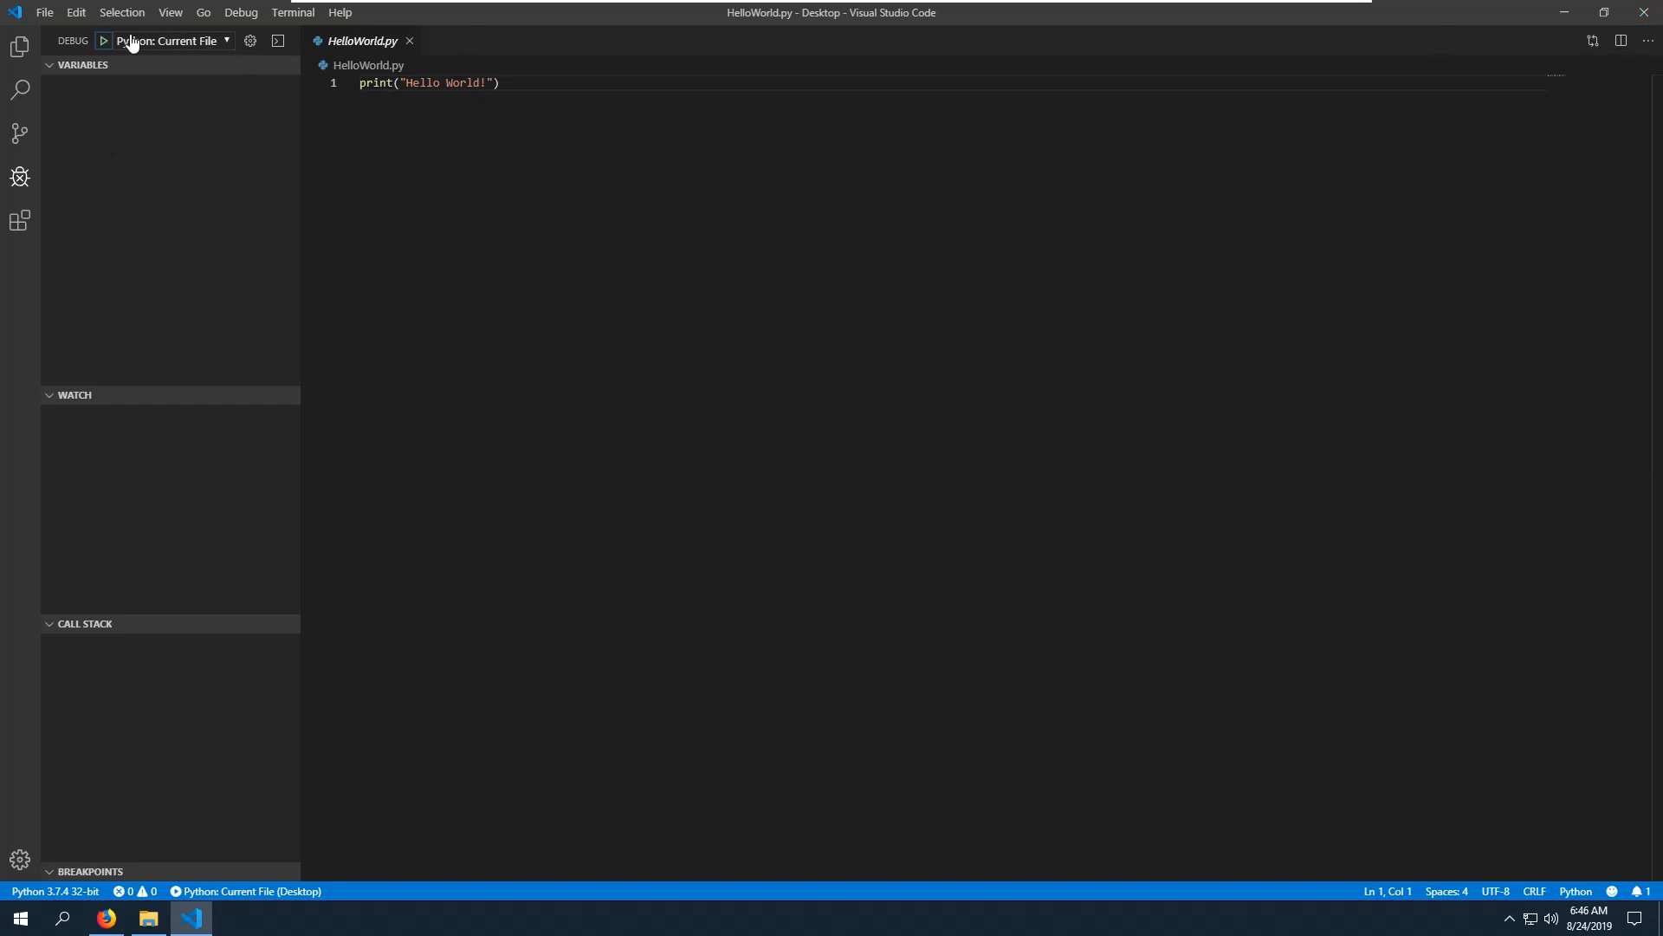
Create two new untitled files alongside HelloWorld.py.
left_click(45, 12)
left_click(62, 42)
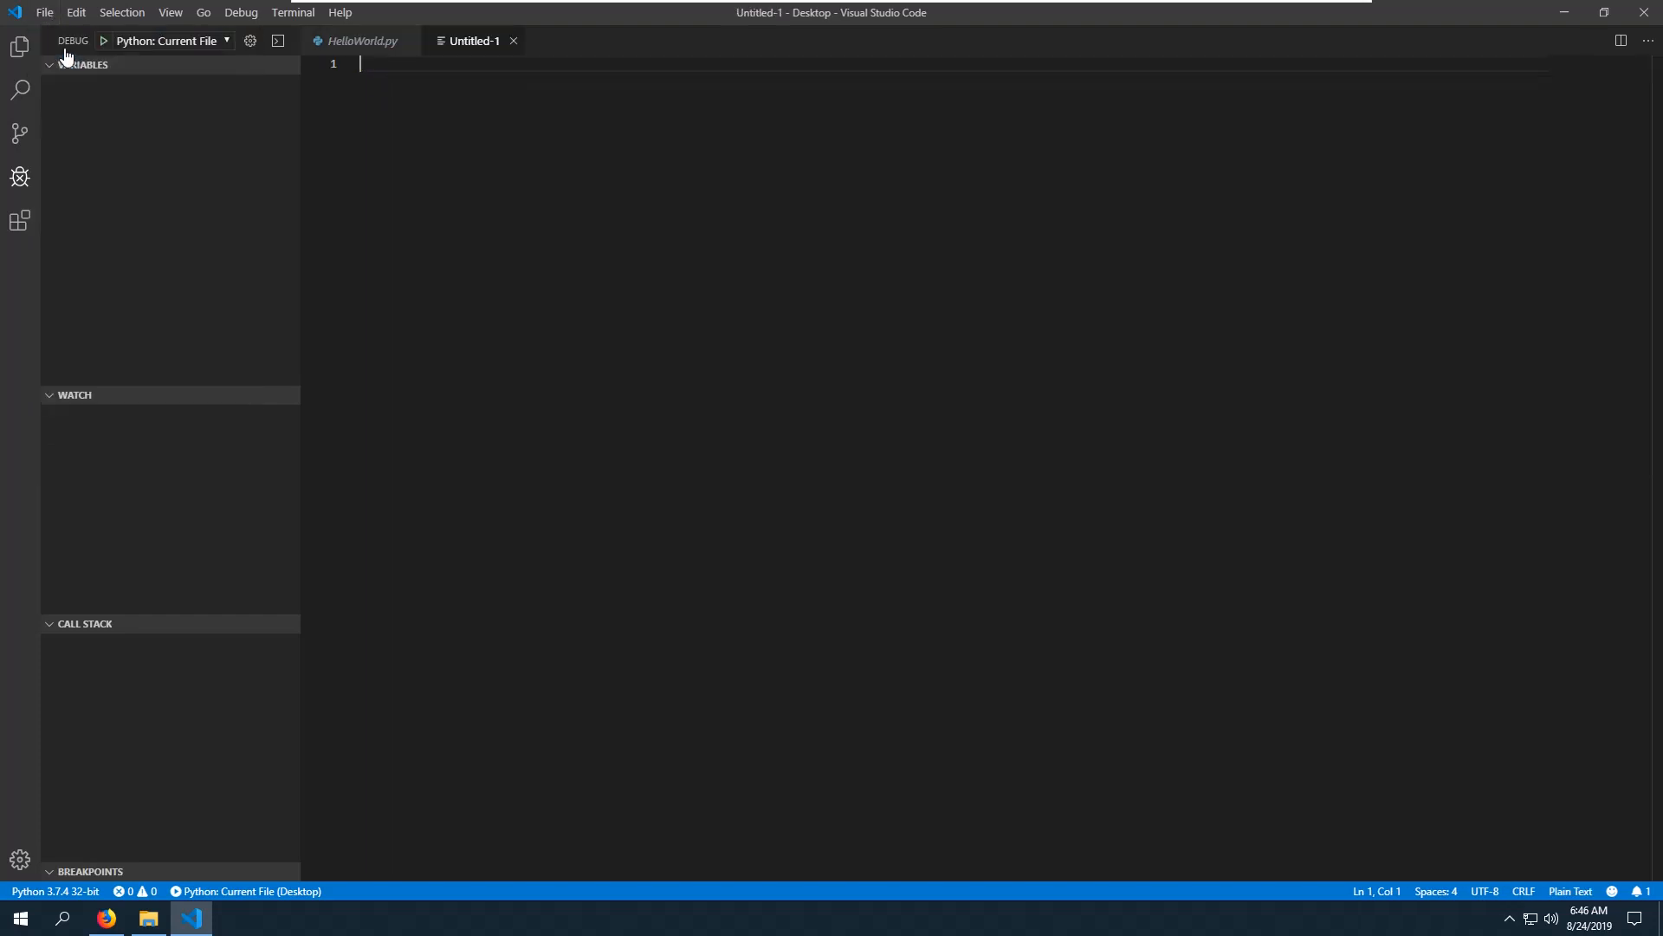
left_click(44, 12)
left_click(61, 41)
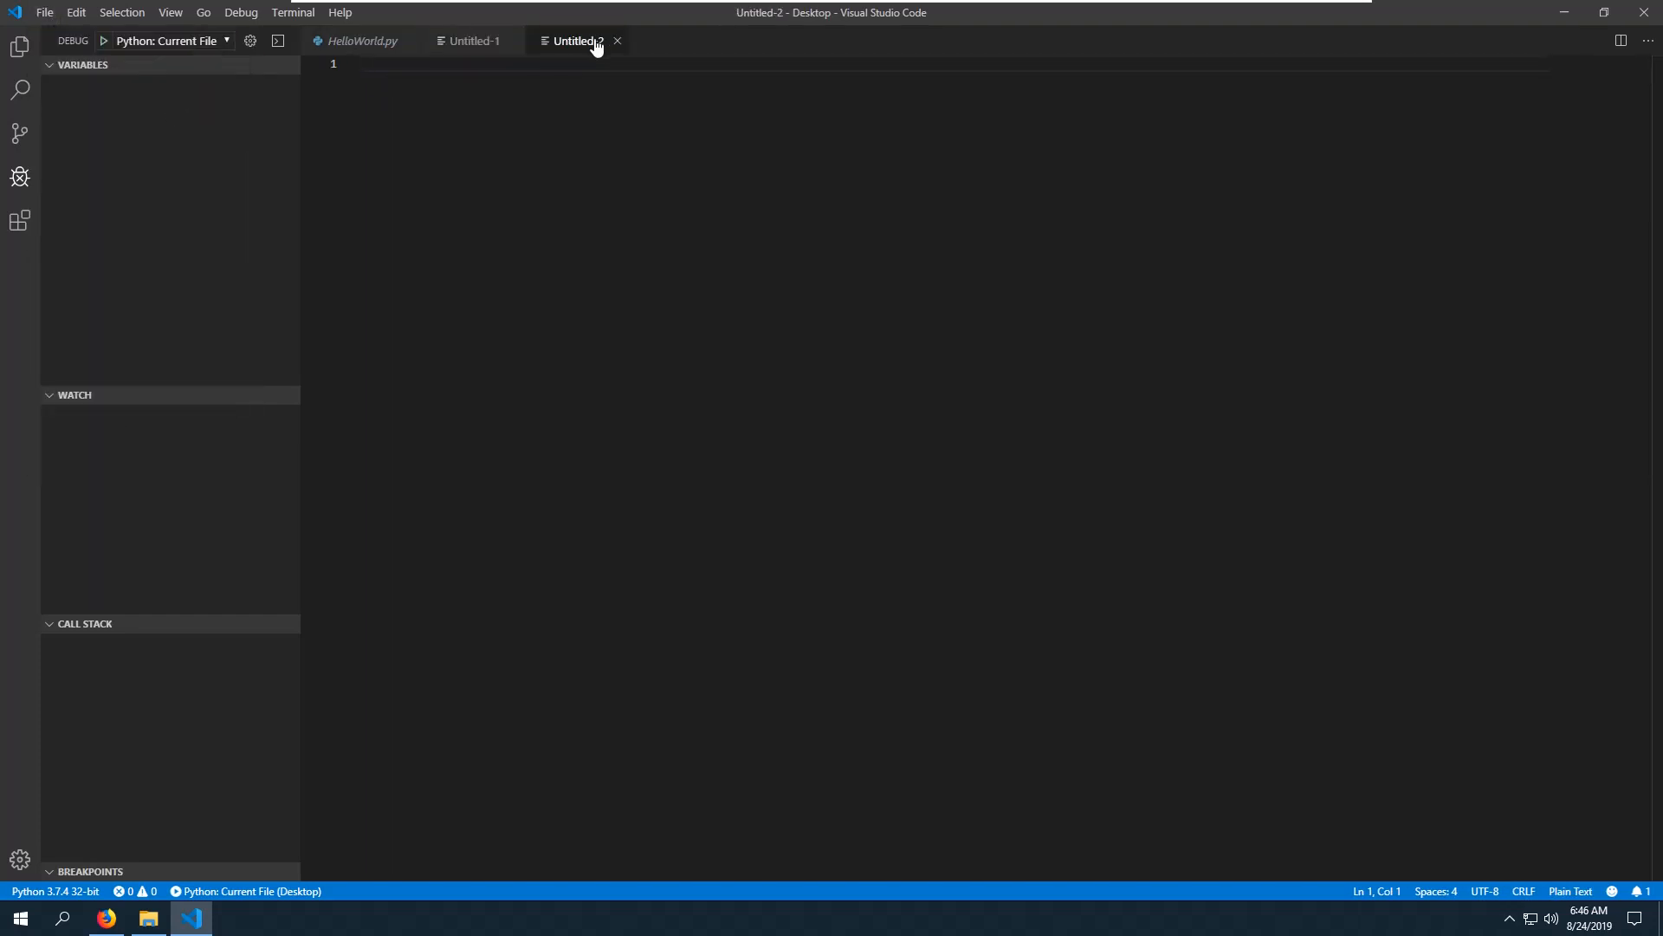
Make HelloWorld.py the active file and start debugging it with the Python: Current File configuration.
left_click(478, 50)
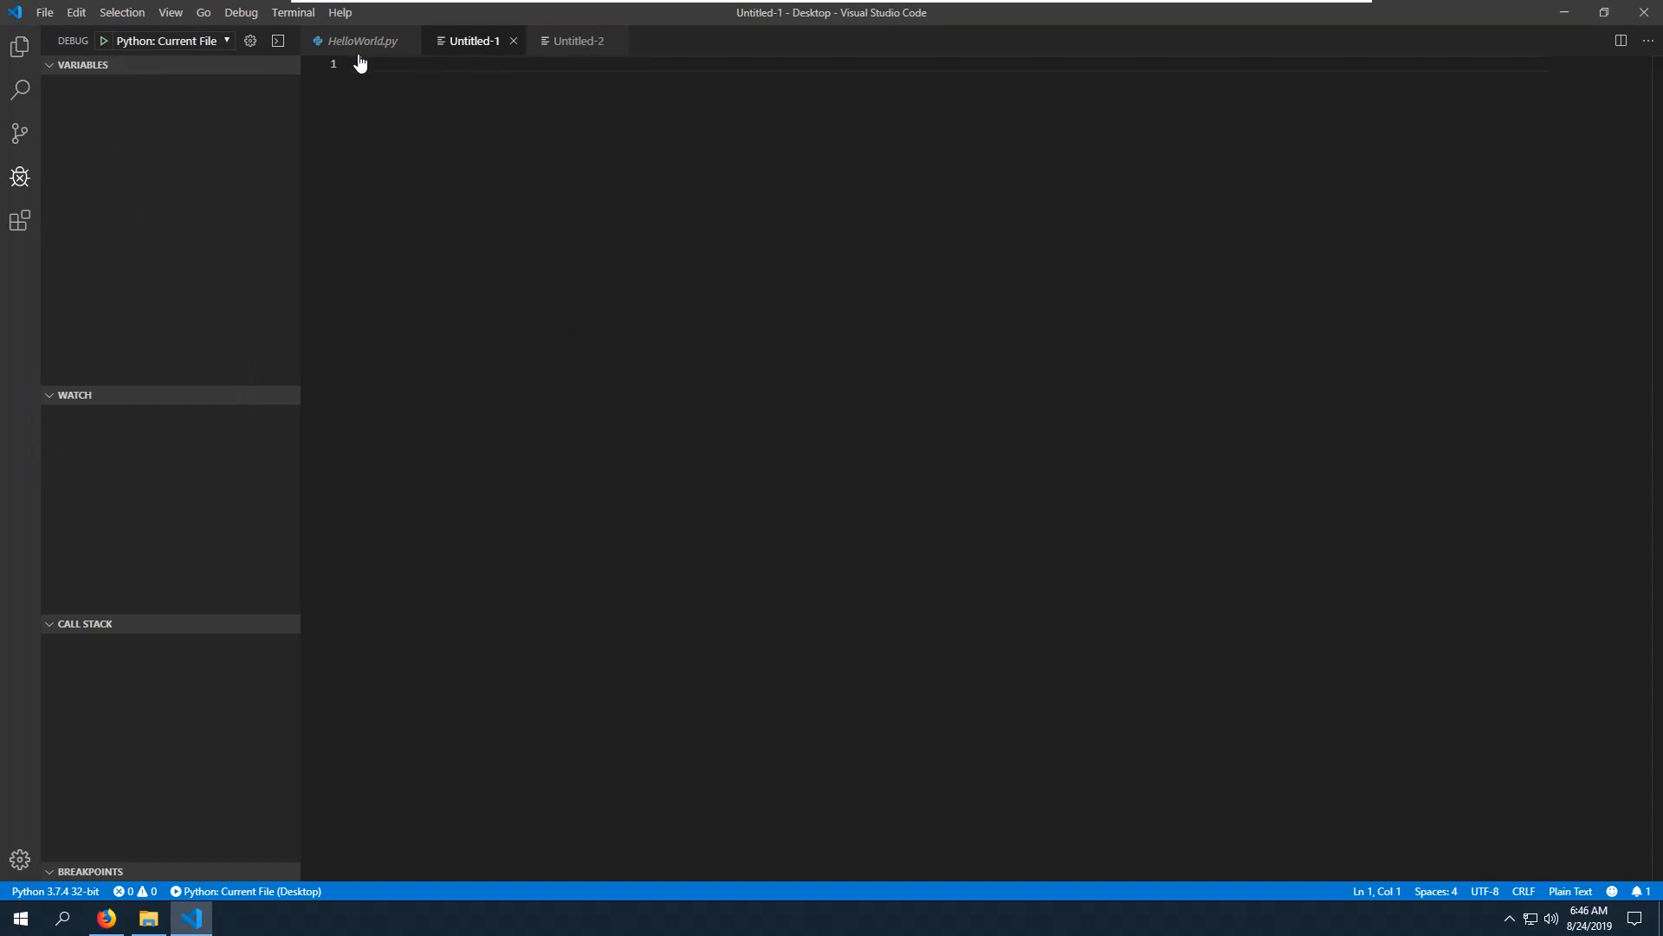
left_click(363, 45)
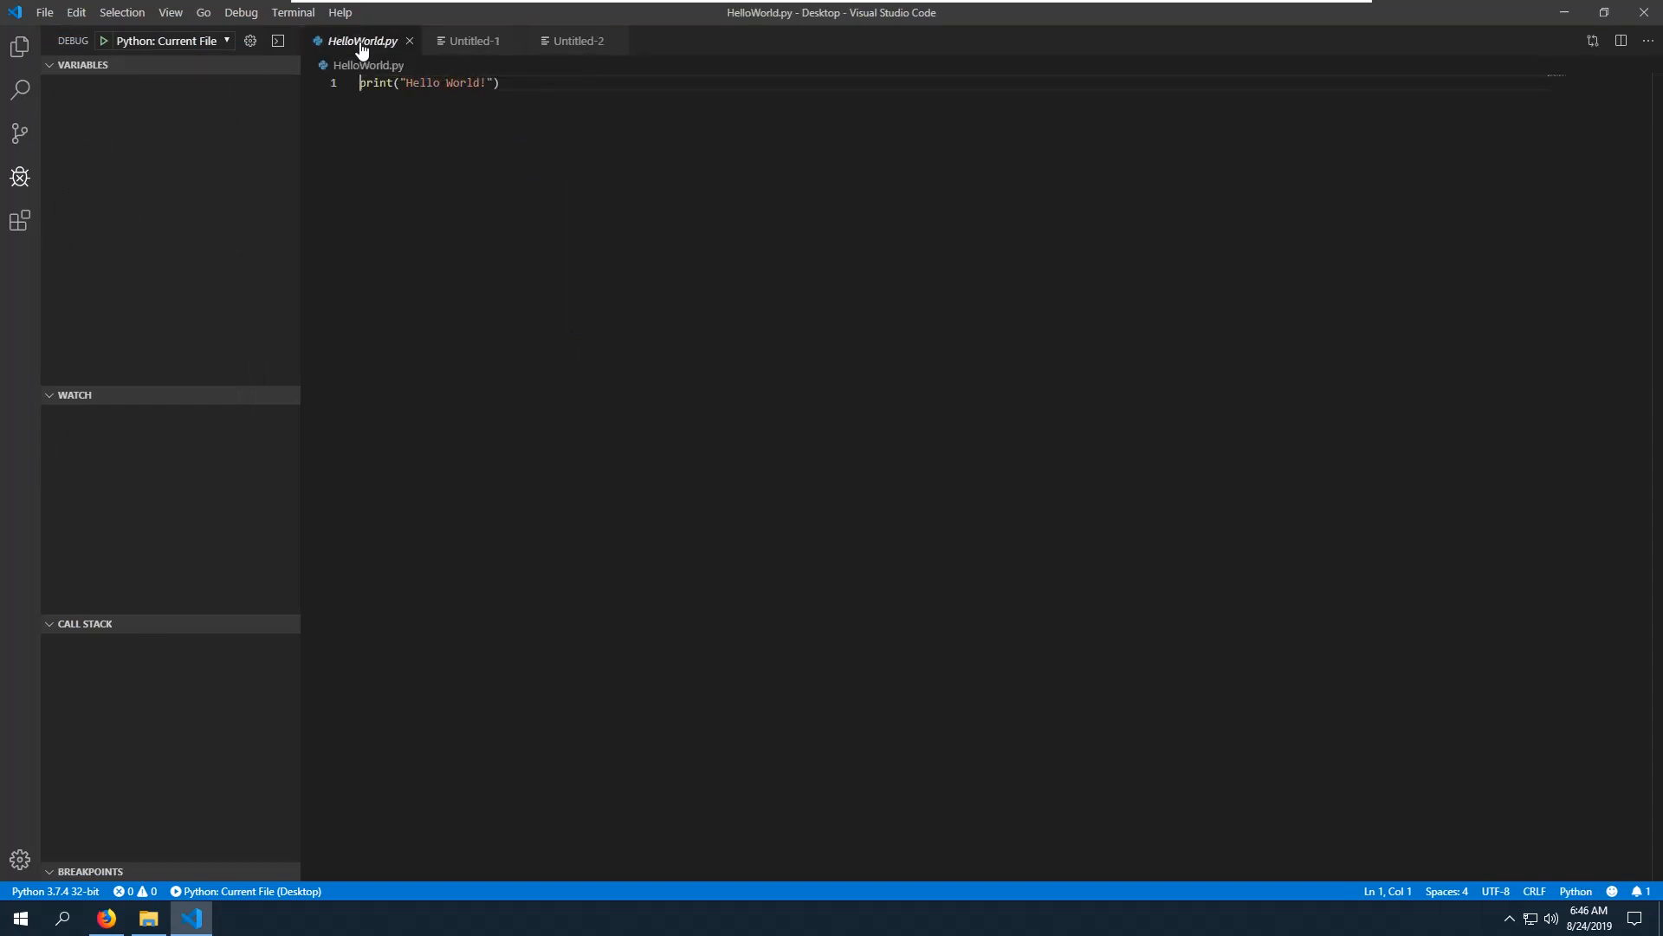
left_click(104, 43)
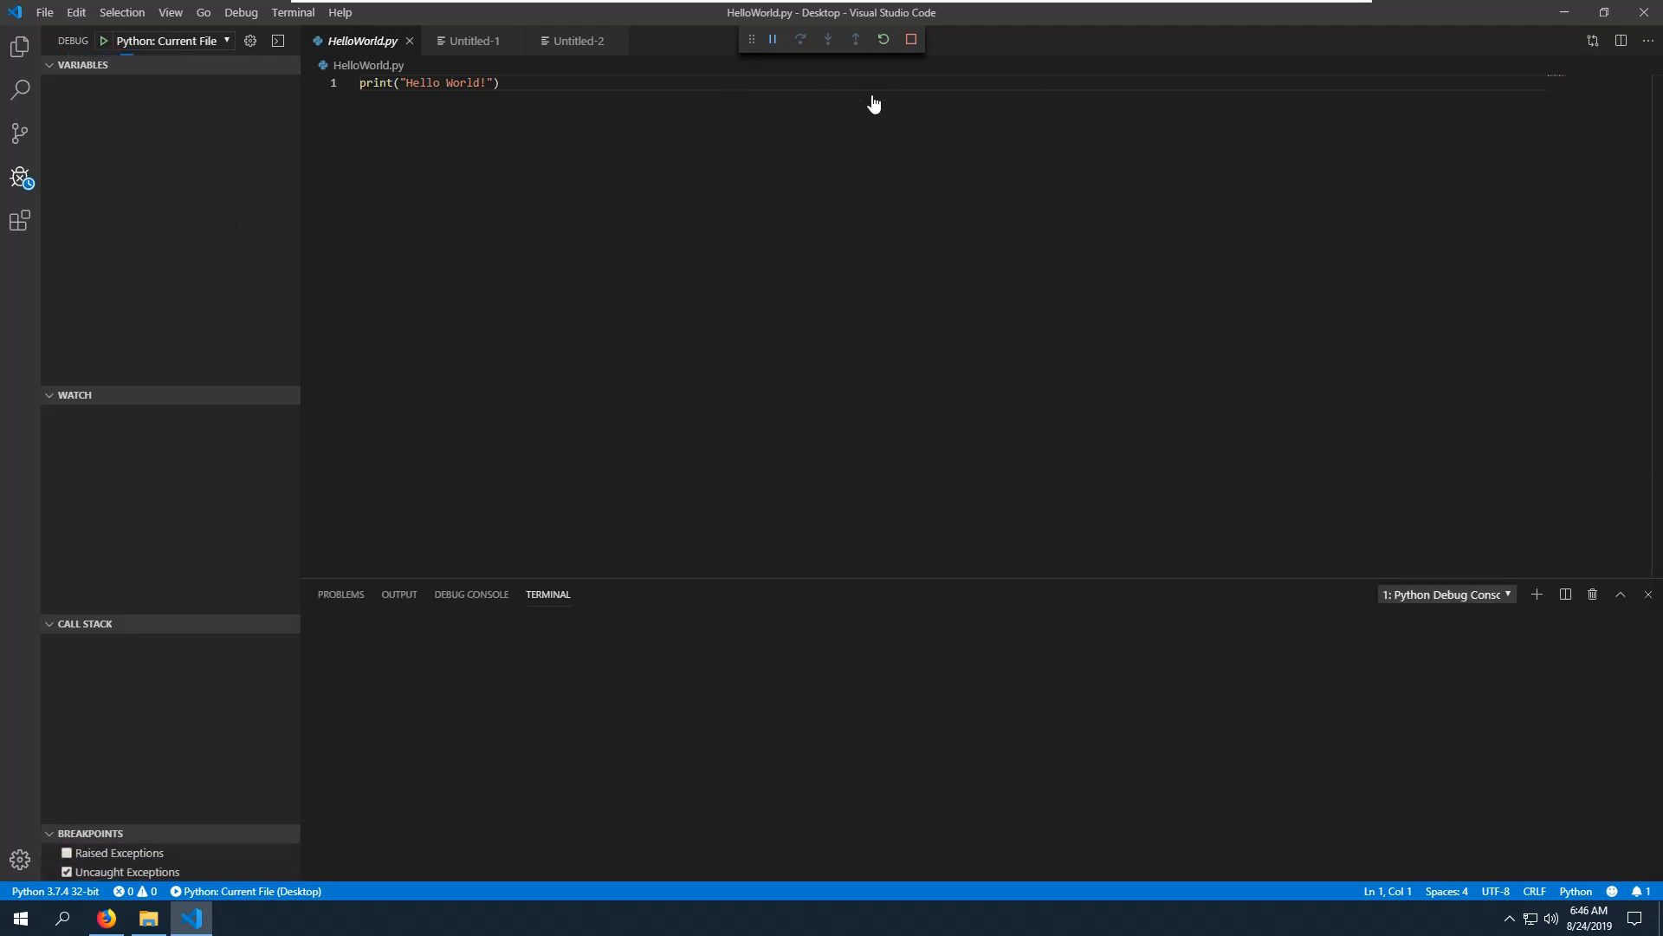